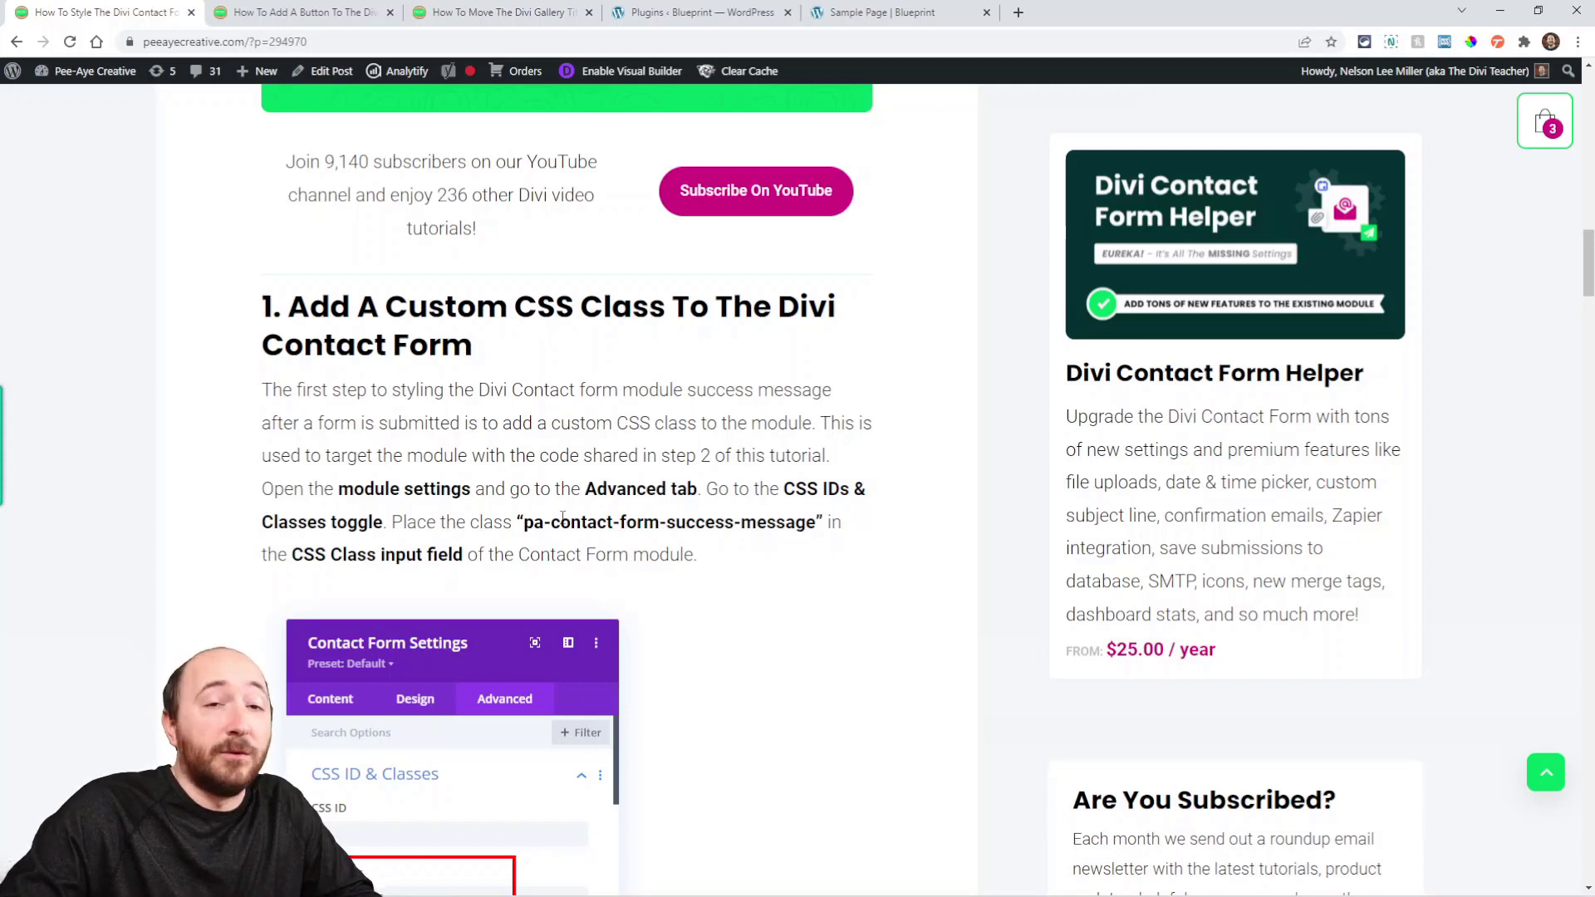
Copy the class pa-contact-form-success-message from the tutorial and save it as the CSS Class of the Sample Page's contact form module
{"action": "left_click_drag", "start_coordinate": [525, 524], "coordinate": [816, 532]}
{"action": "key", "text": "ctrl+c"}
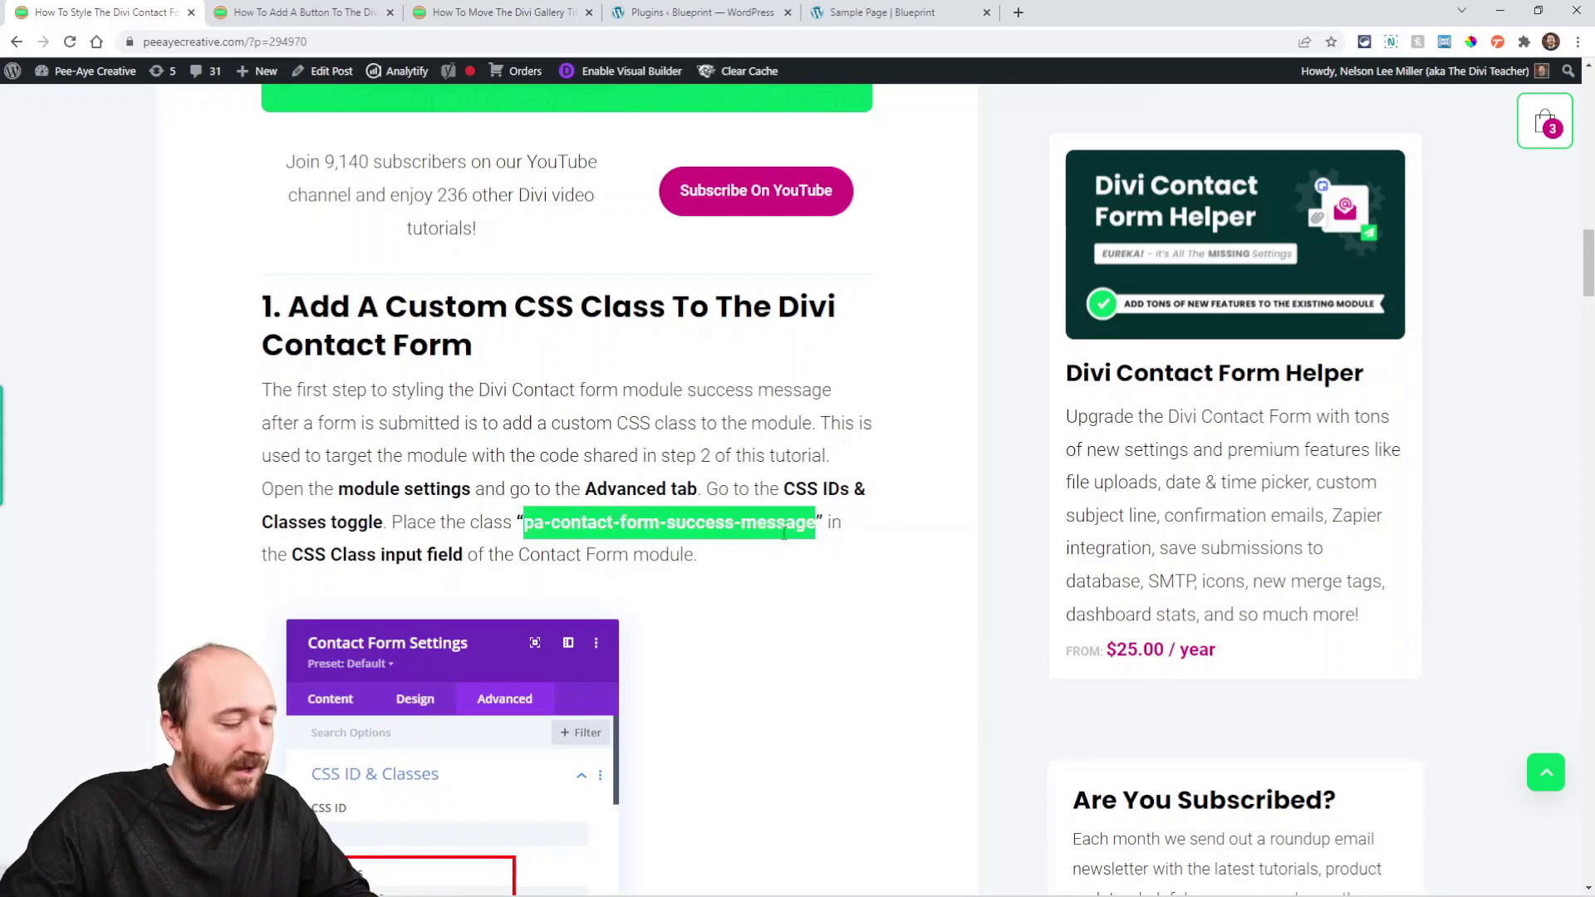
{"action": "scroll", "coordinate": [619, 544], "scroll_direction": "down", "scroll_amount": 1}
{"action": "key", "text": "ctrl+5"}
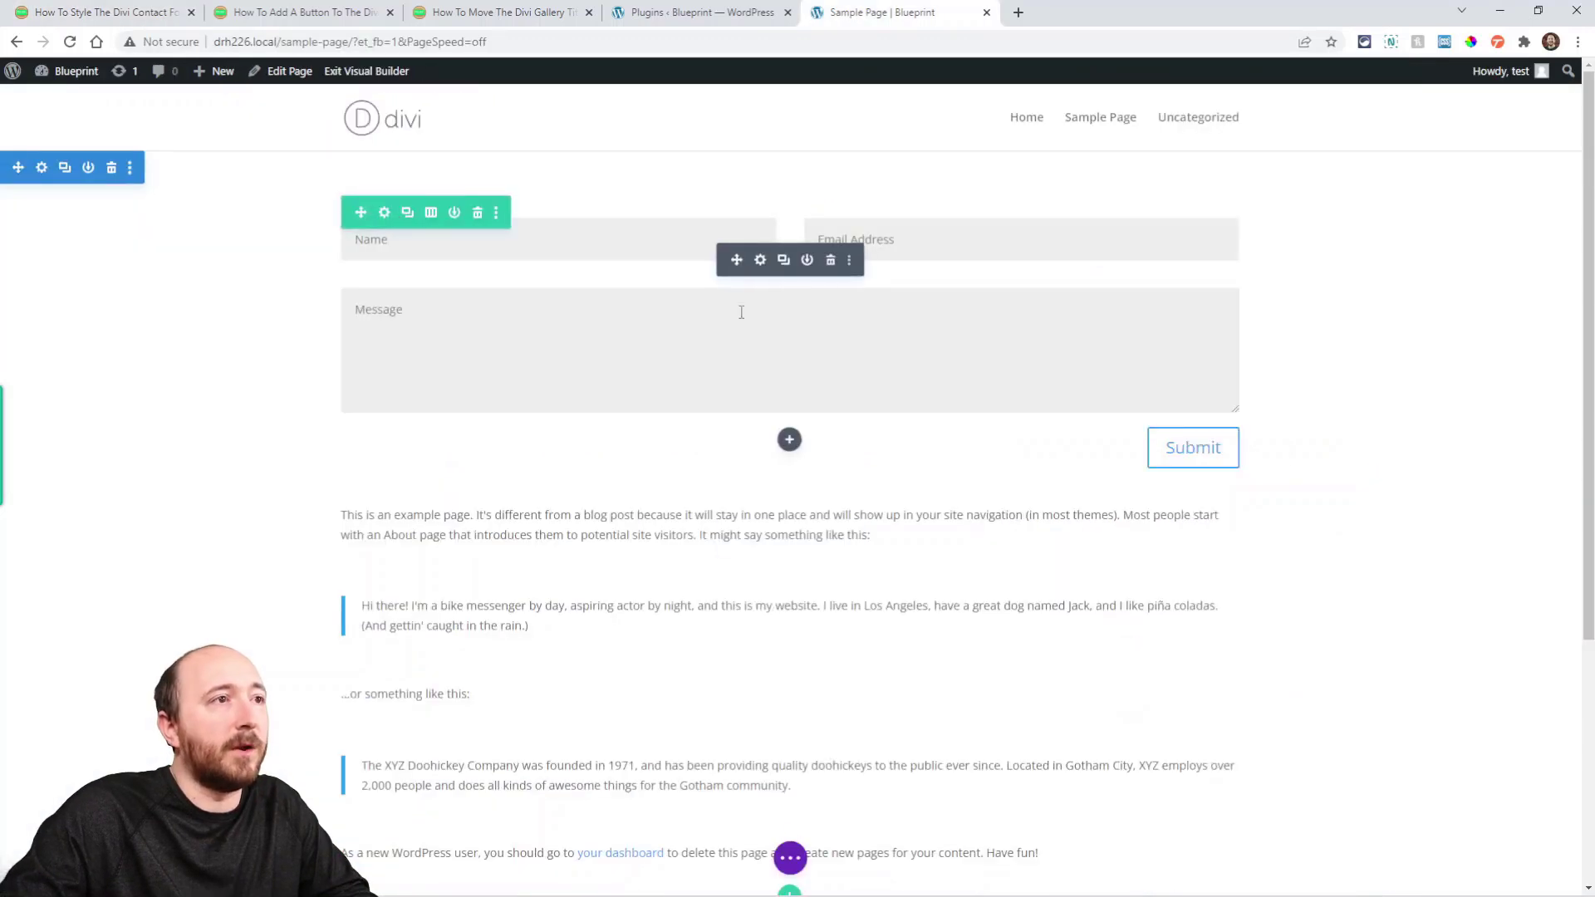
{"action": "left_click", "coordinate": [760, 261]}
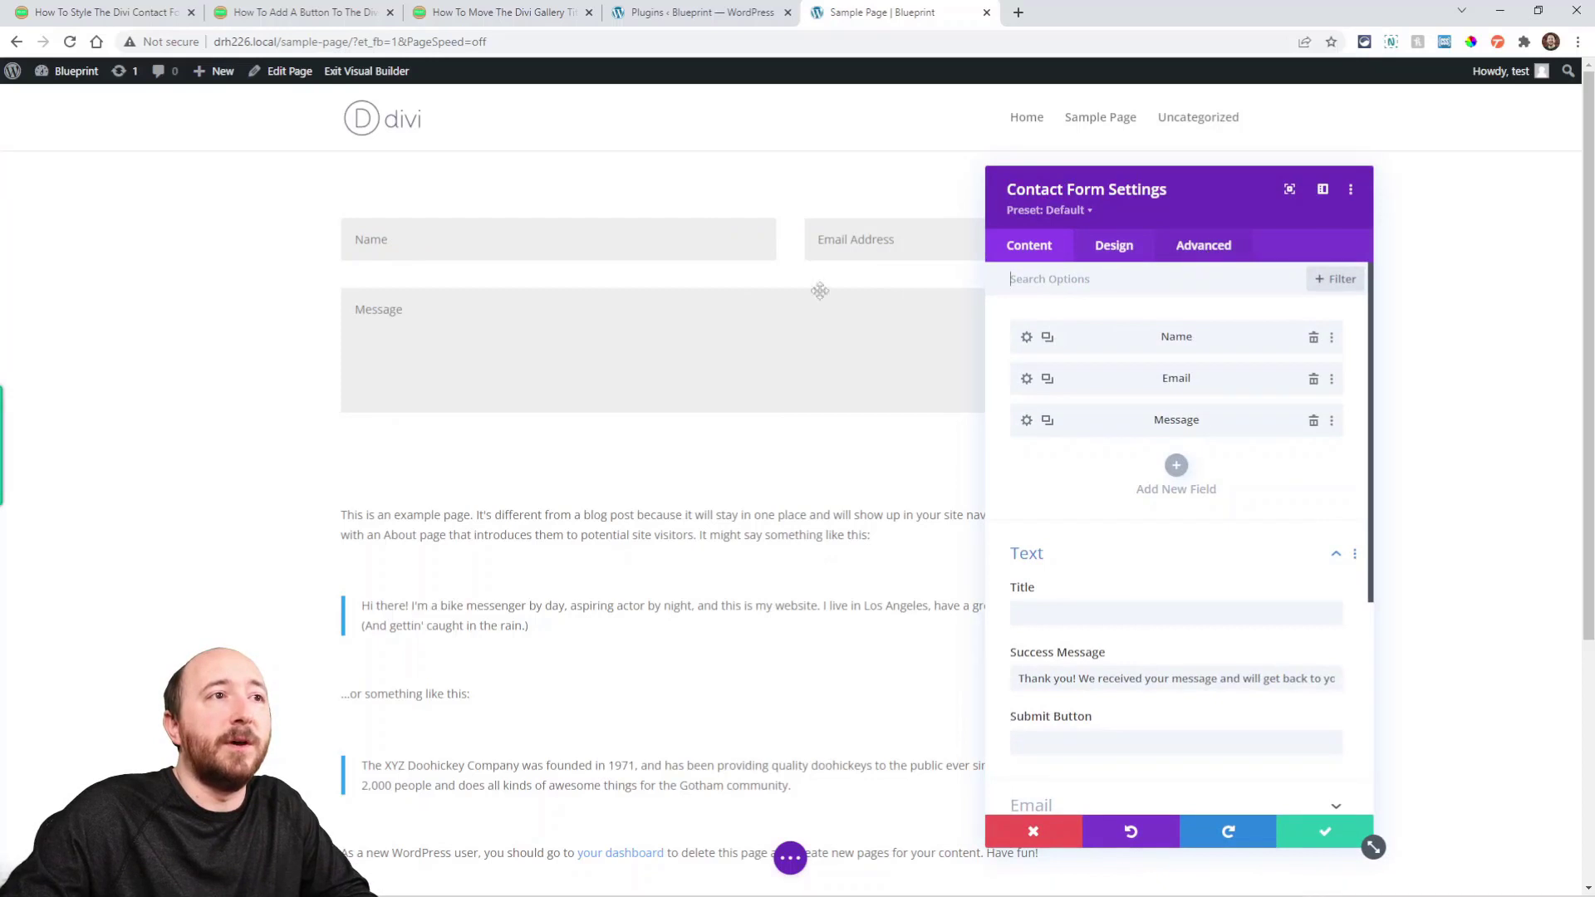
{"action": "left_click", "coordinate": [1197, 253]}
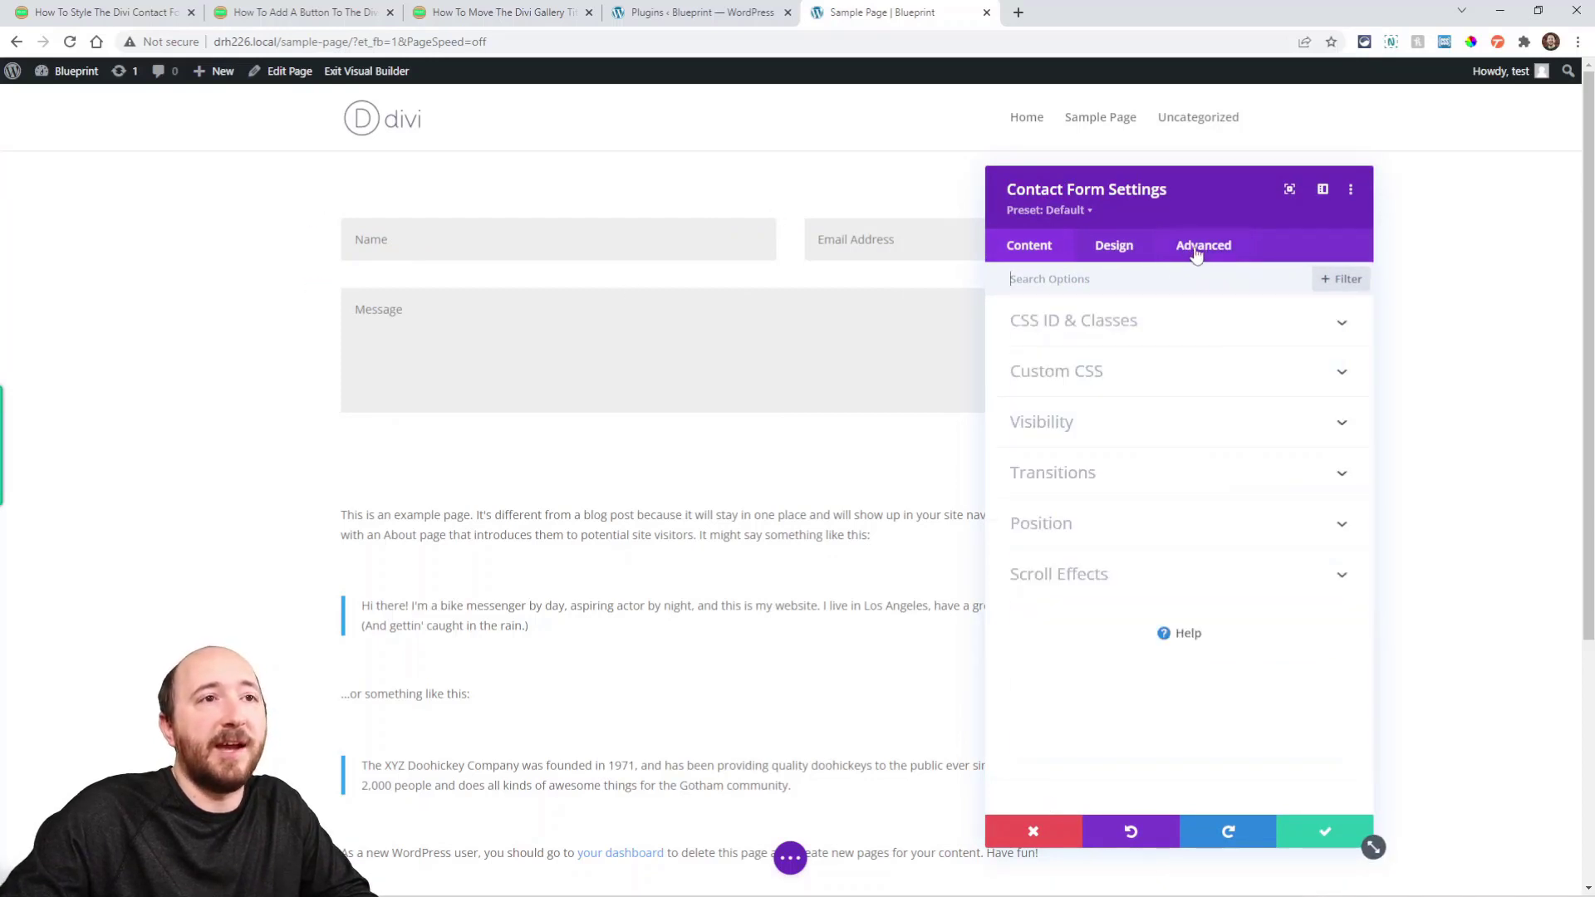
{"action": "left_click", "coordinate": [1089, 334]}
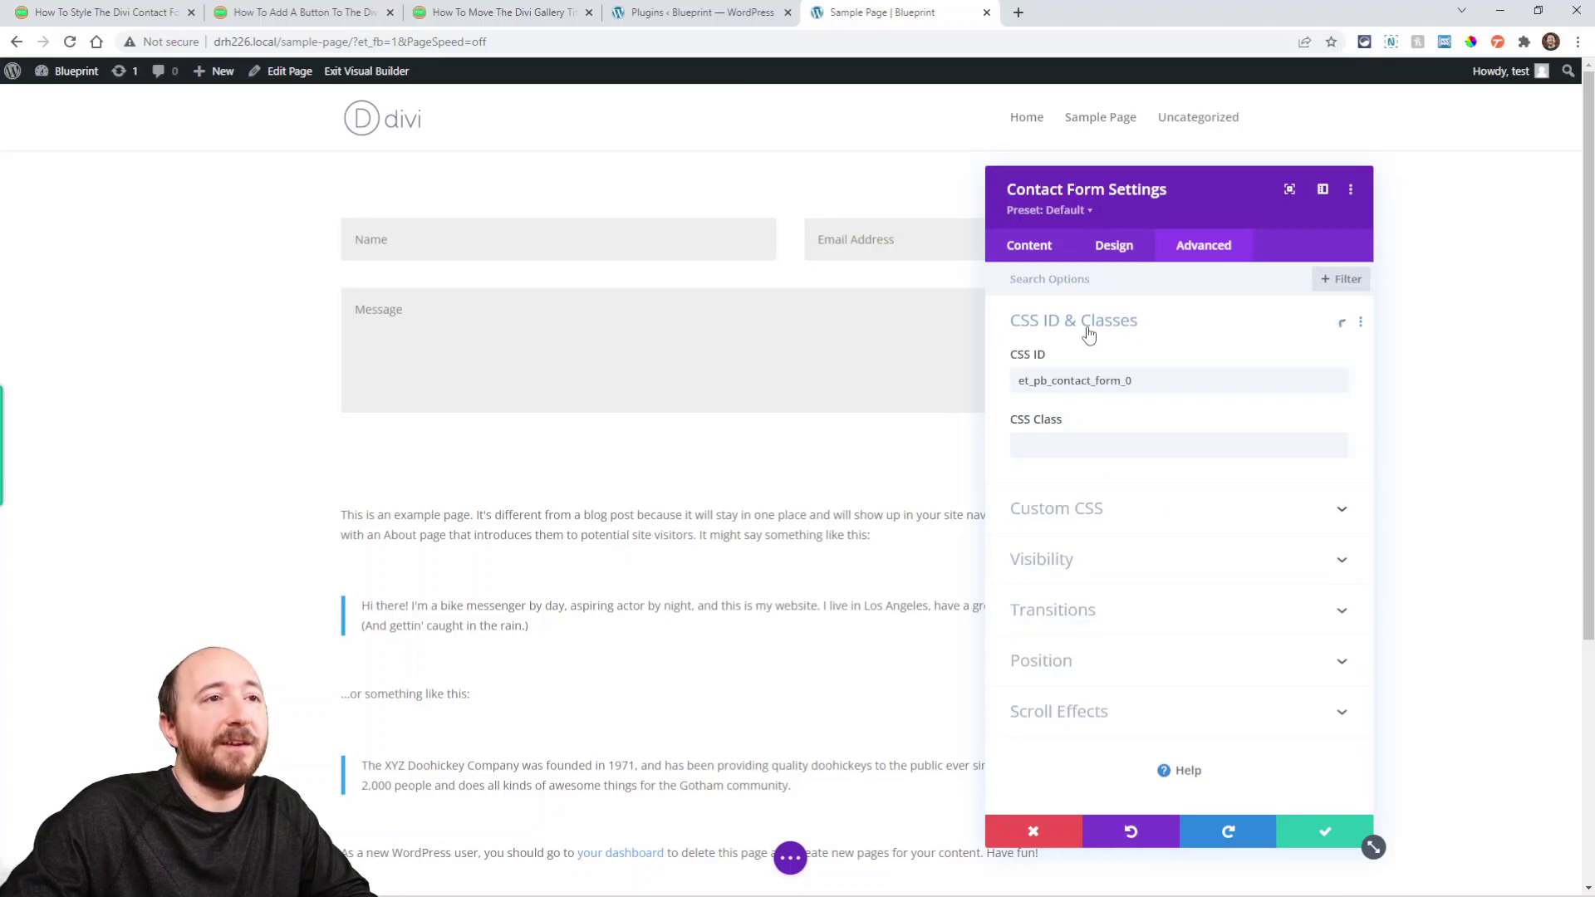
{"action": "left_click", "coordinate": [1047, 448]}
{"action": "key", "text": "ctrl+v"}
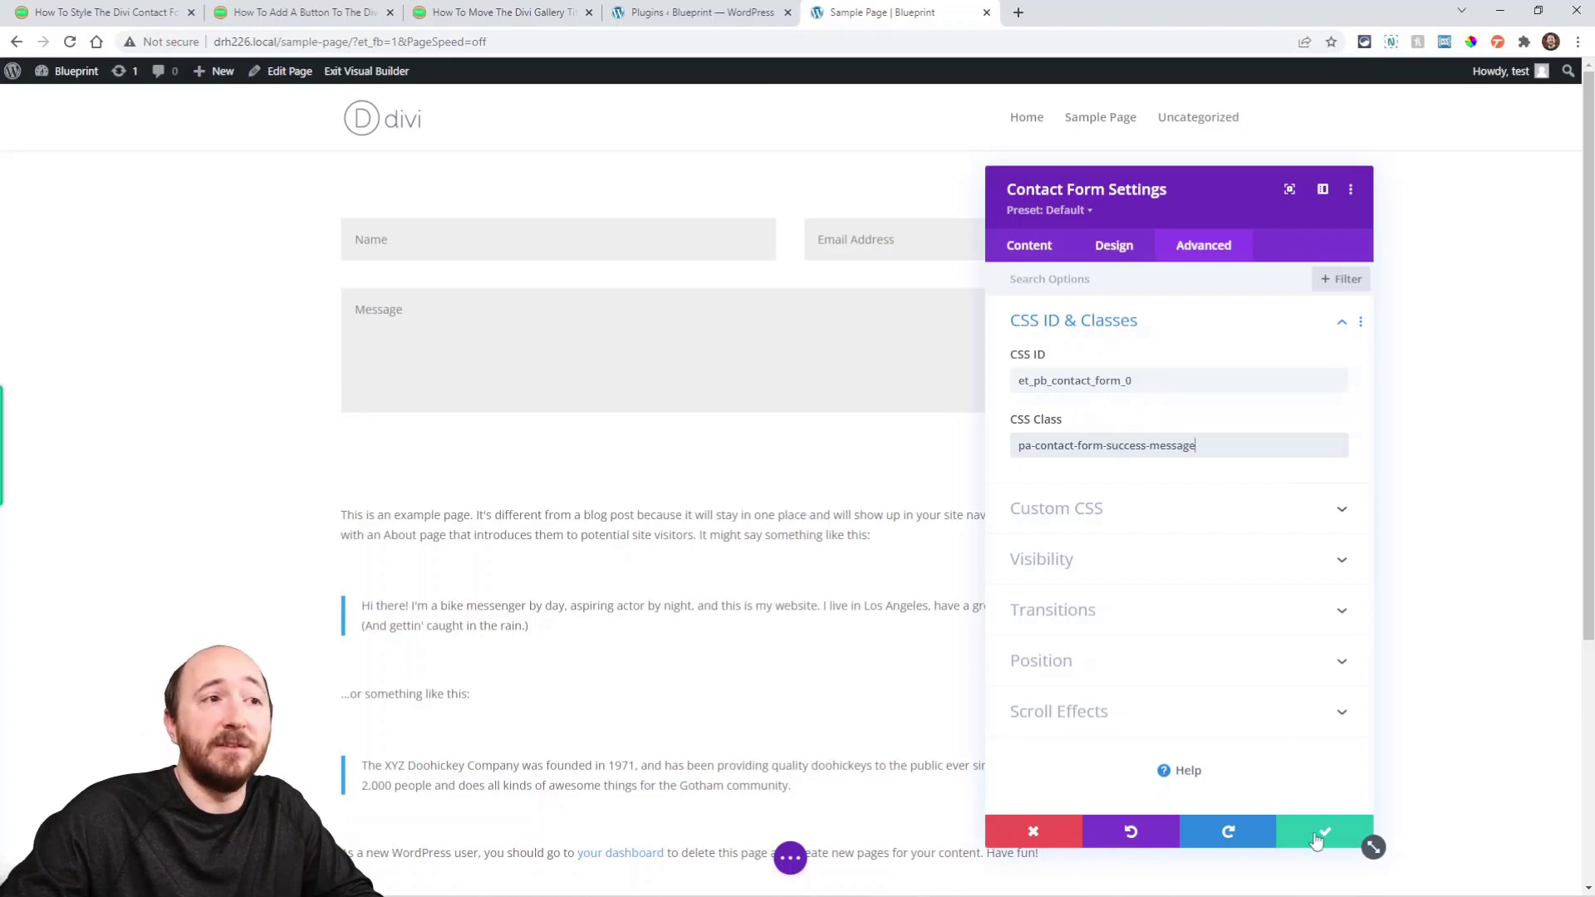
{"action": "left_click", "coordinate": [1314, 833]}
Examine the Success Message text in the contact form module's content settings
{"action": "left_click", "coordinate": [752, 261]}
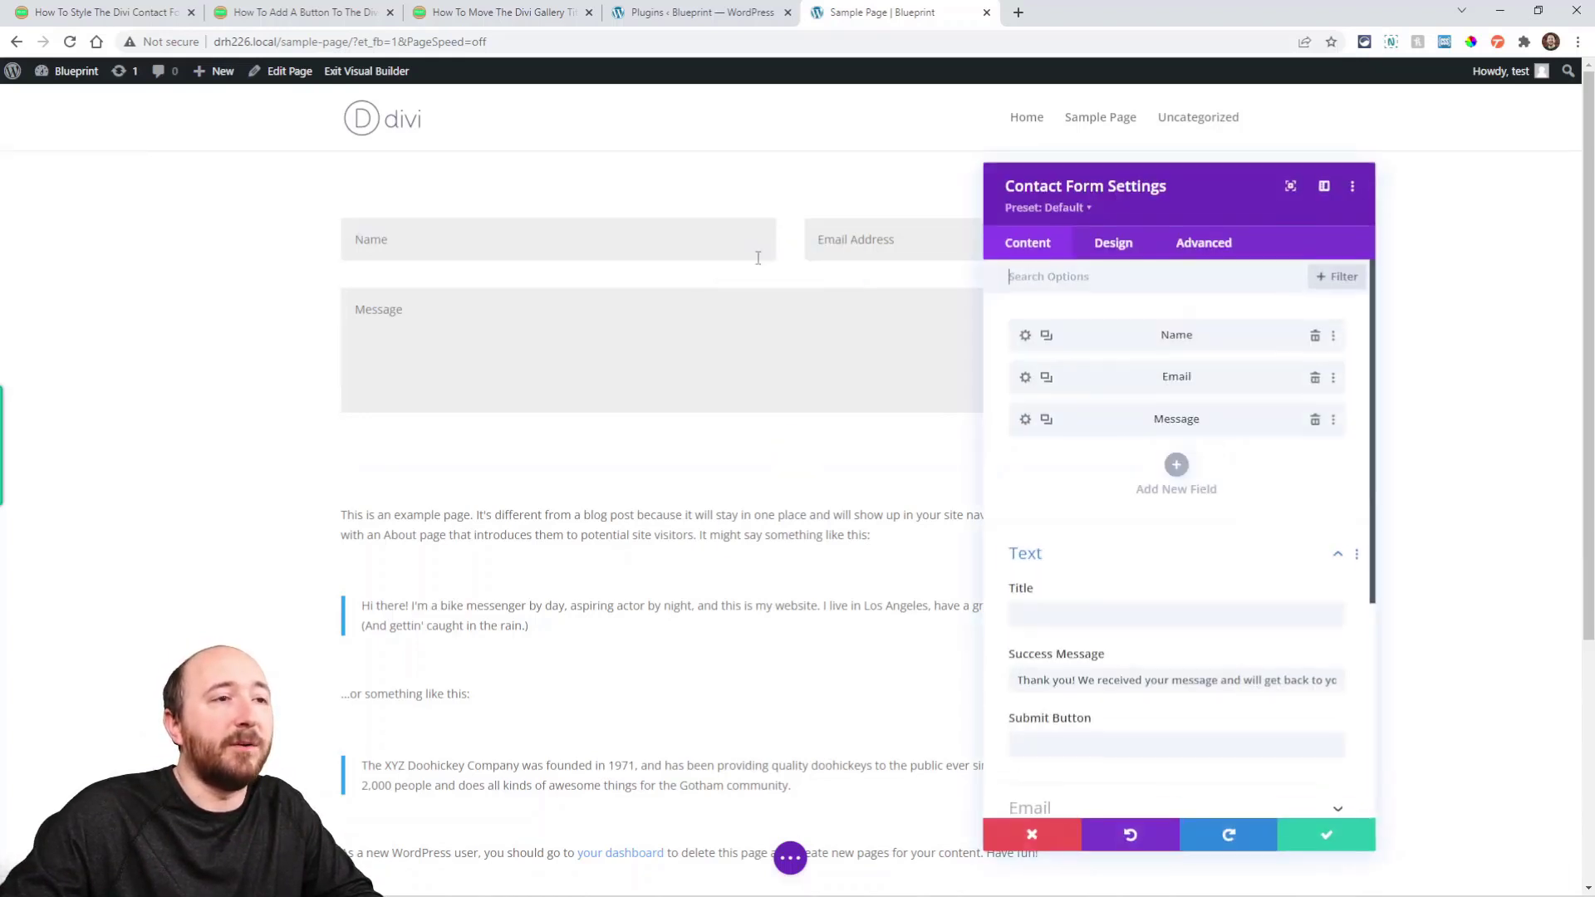
{"action": "scroll", "coordinate": [1131, 543], "scroll_direction": "down", "scroll_amount": 3}
{"action": "triple_click", "coordinate": [1063, 429]}
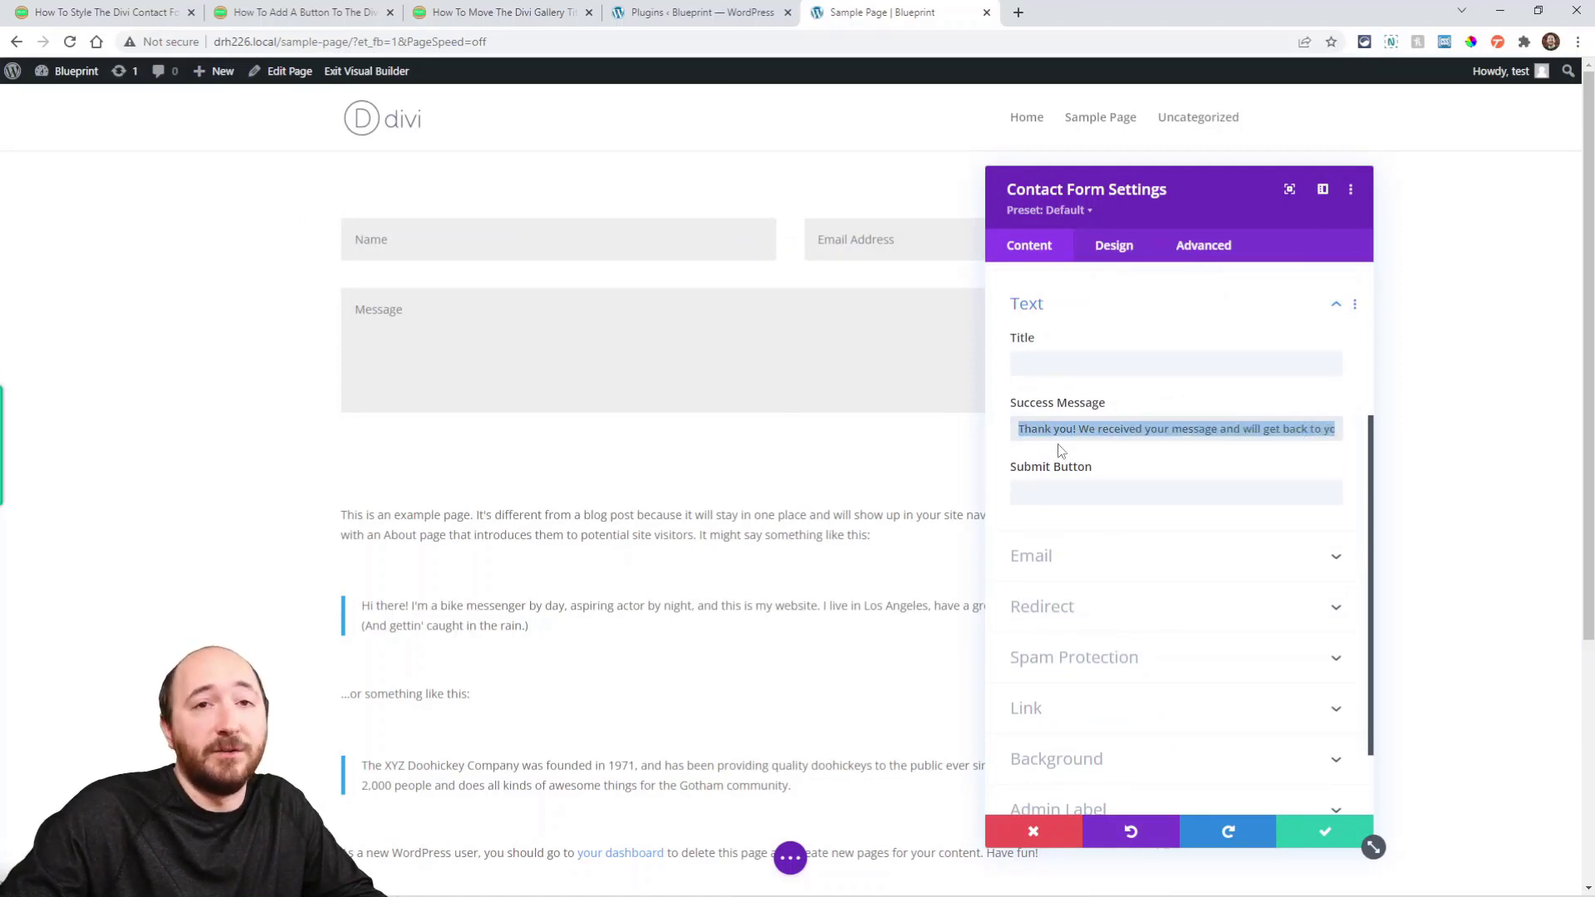
{"action": "left_click", "coordinate": [1323, 429]}
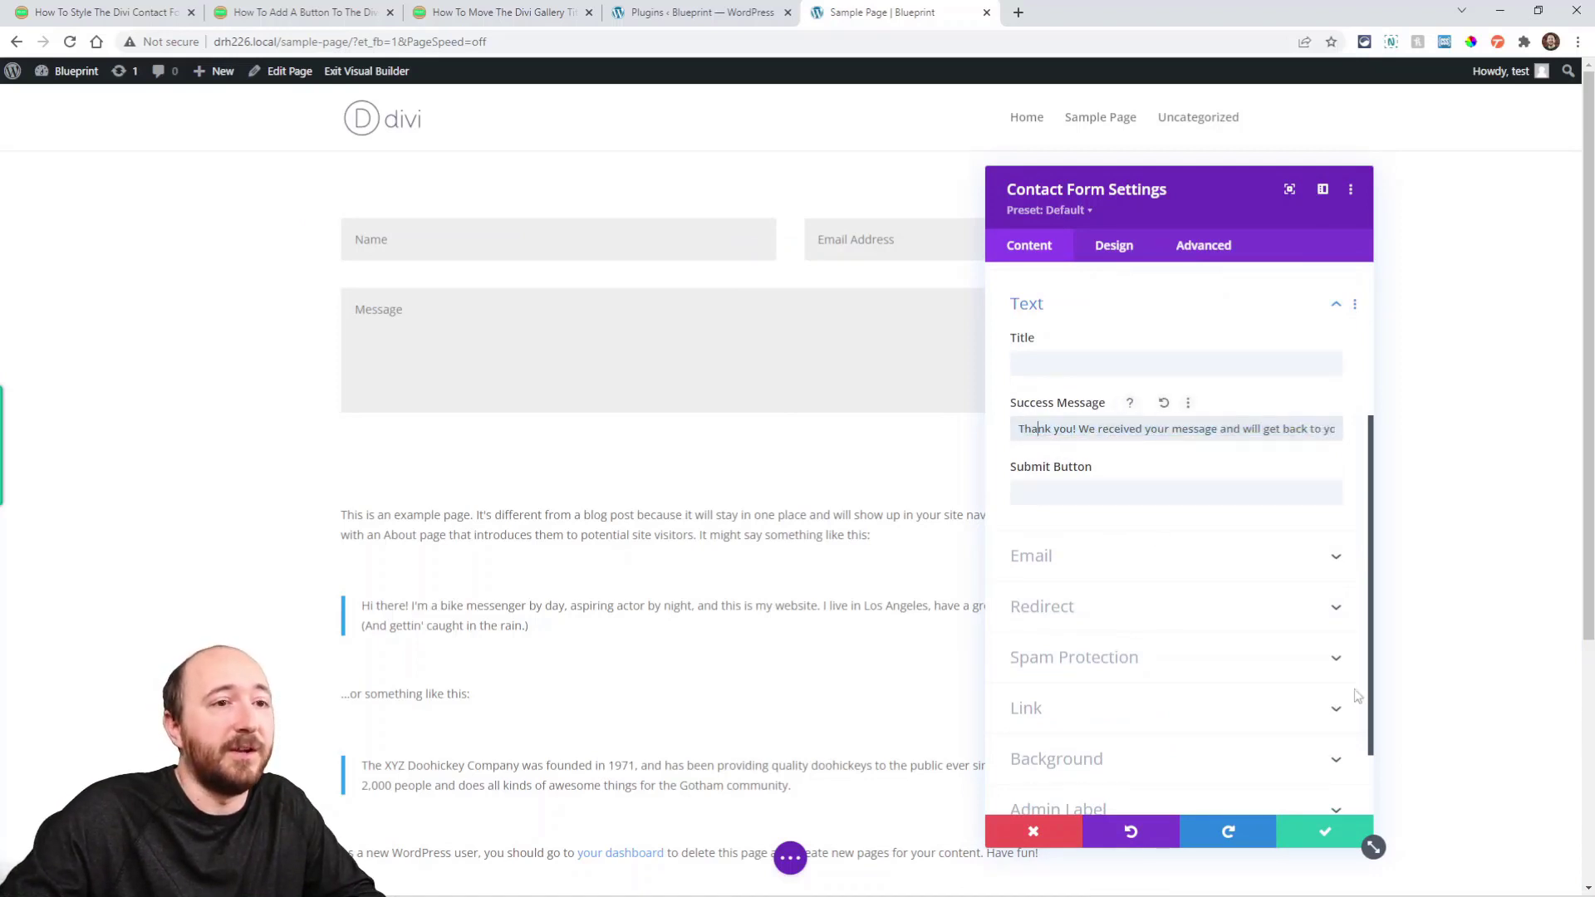
{"action": "left_click", "coordinate": [1324, 833]}
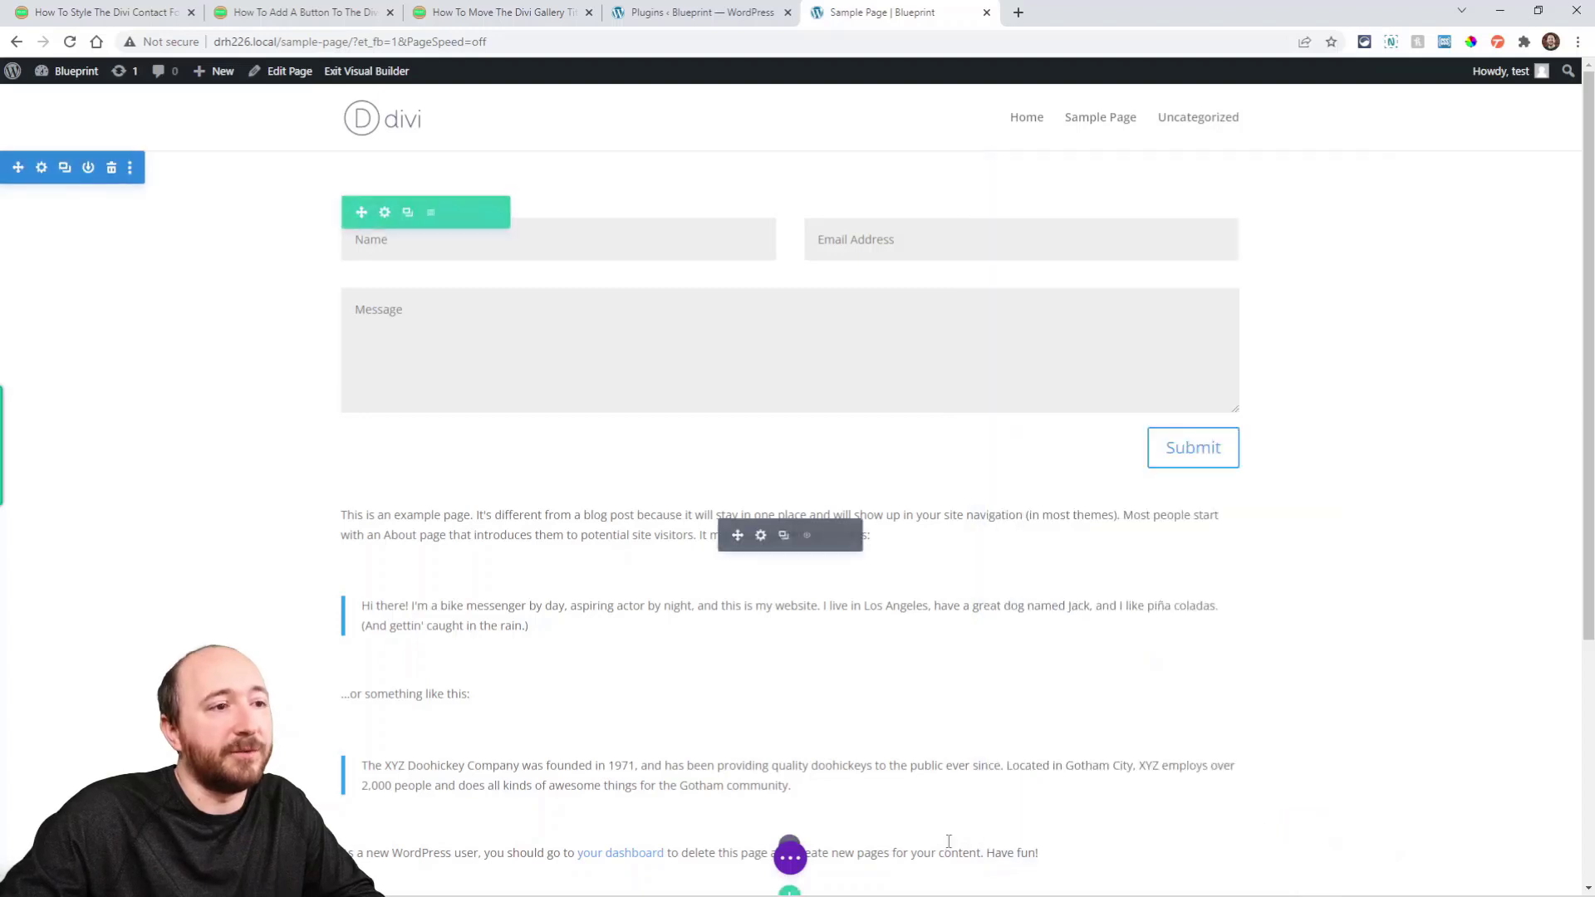
Save the Sample Page and exit the Visual Builder
{"action": "left_click", "coordinate": [790, 860]}
{"action": "left_click", "coordinate": [1537, 858]}
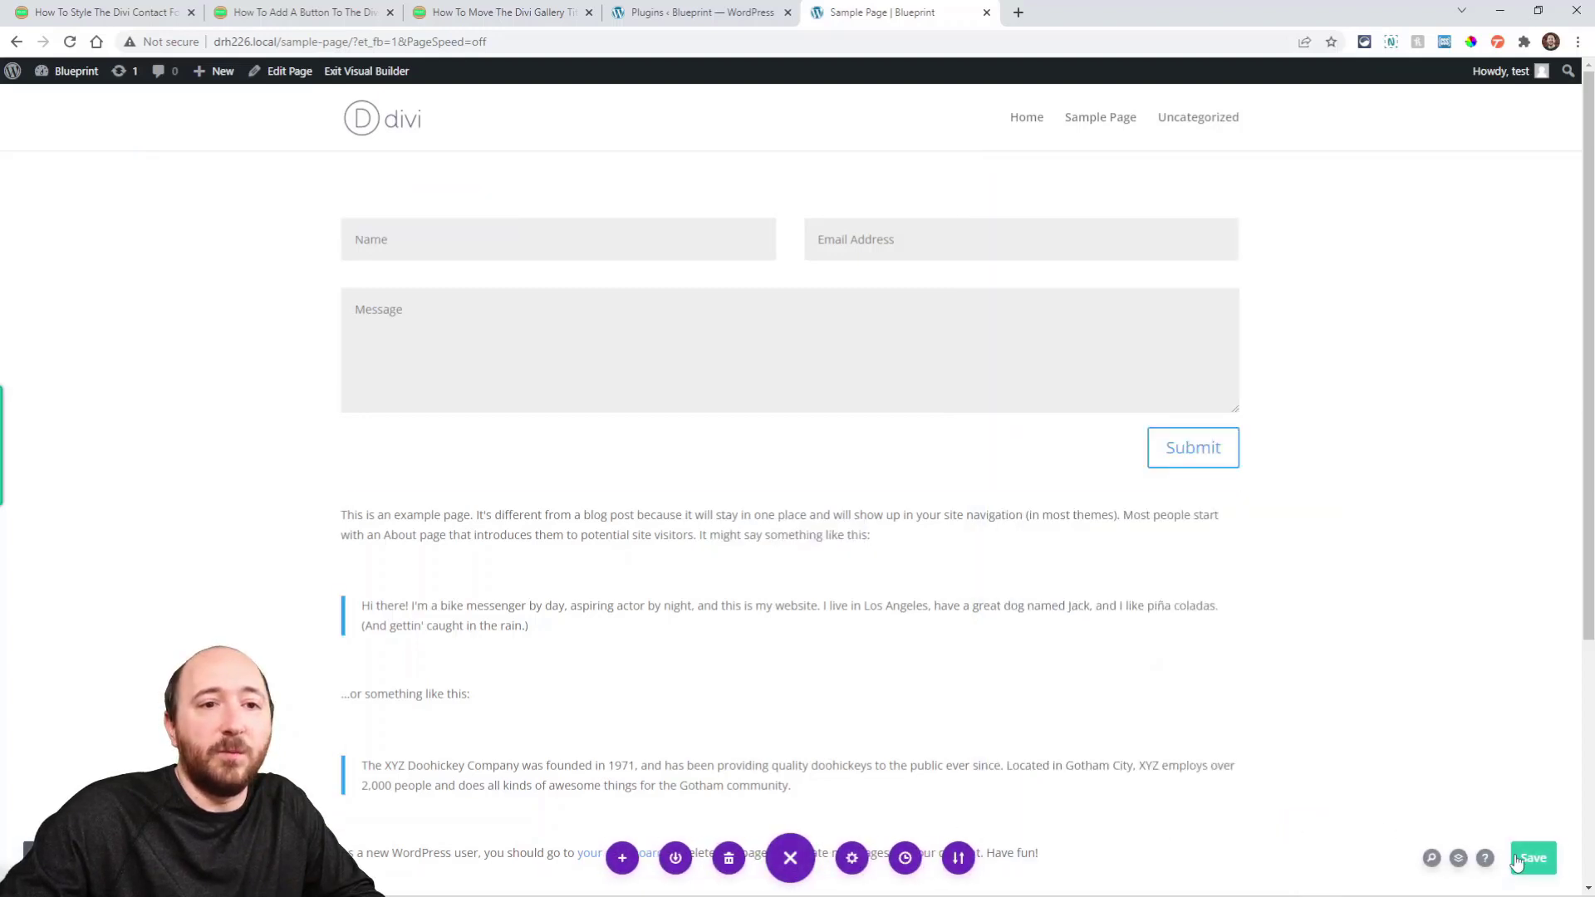
{"action": "left_click", "coordinate": [349, 76]}
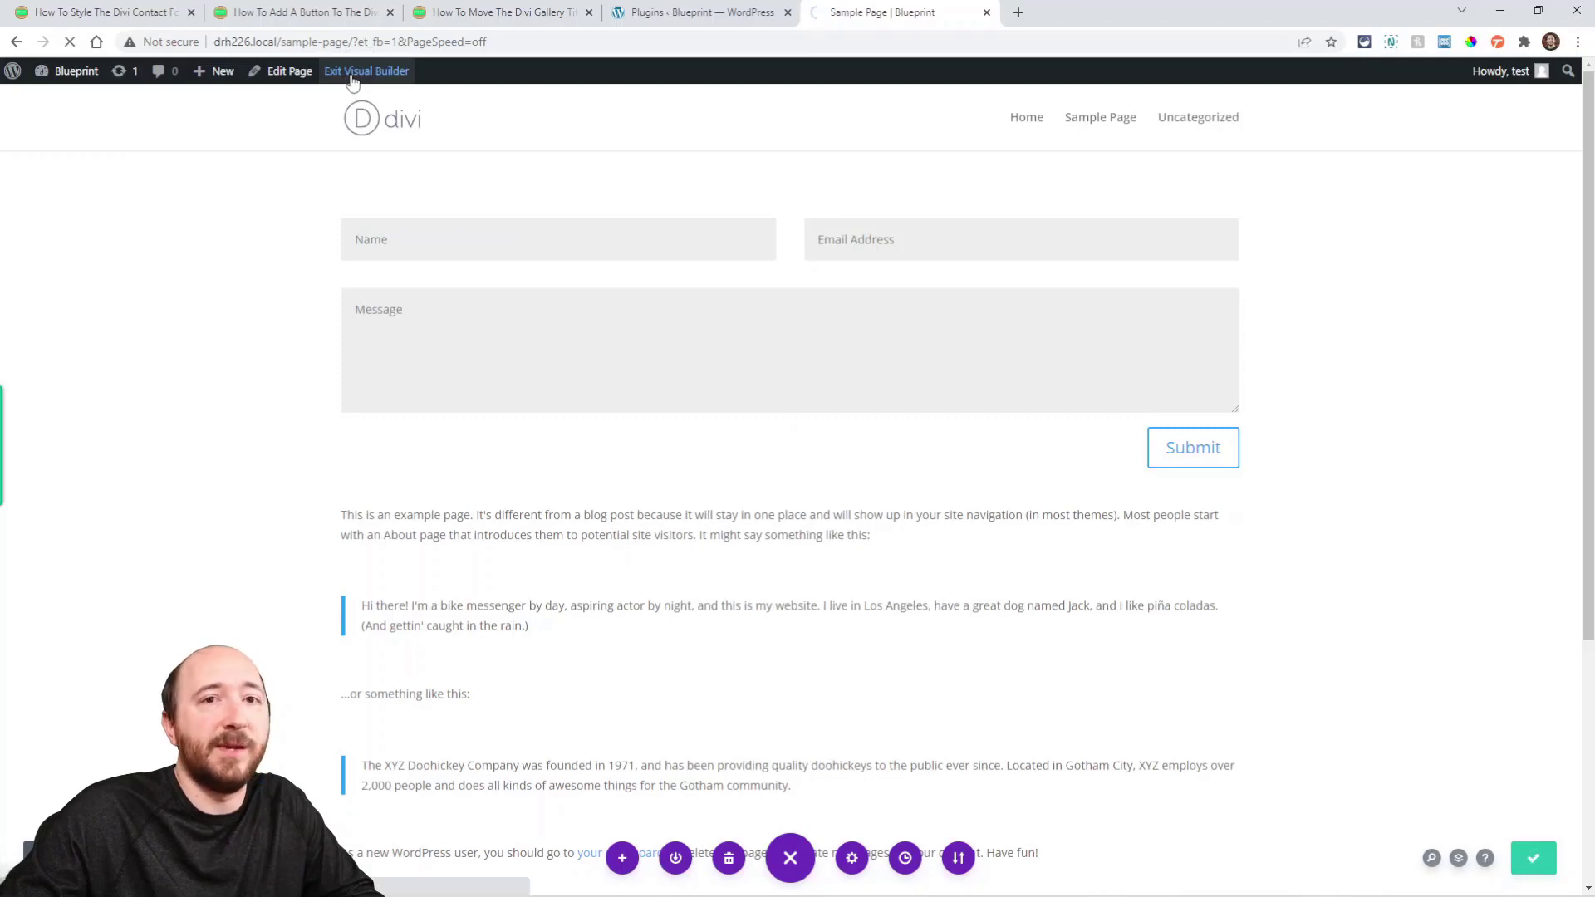
Submit the contact form with the sender's name, e-mail address and the message "Test", and highlight the success message
{"action": "left_click", "coordinate": [416, 243]}
{"action": "type", "text": "Nels"}
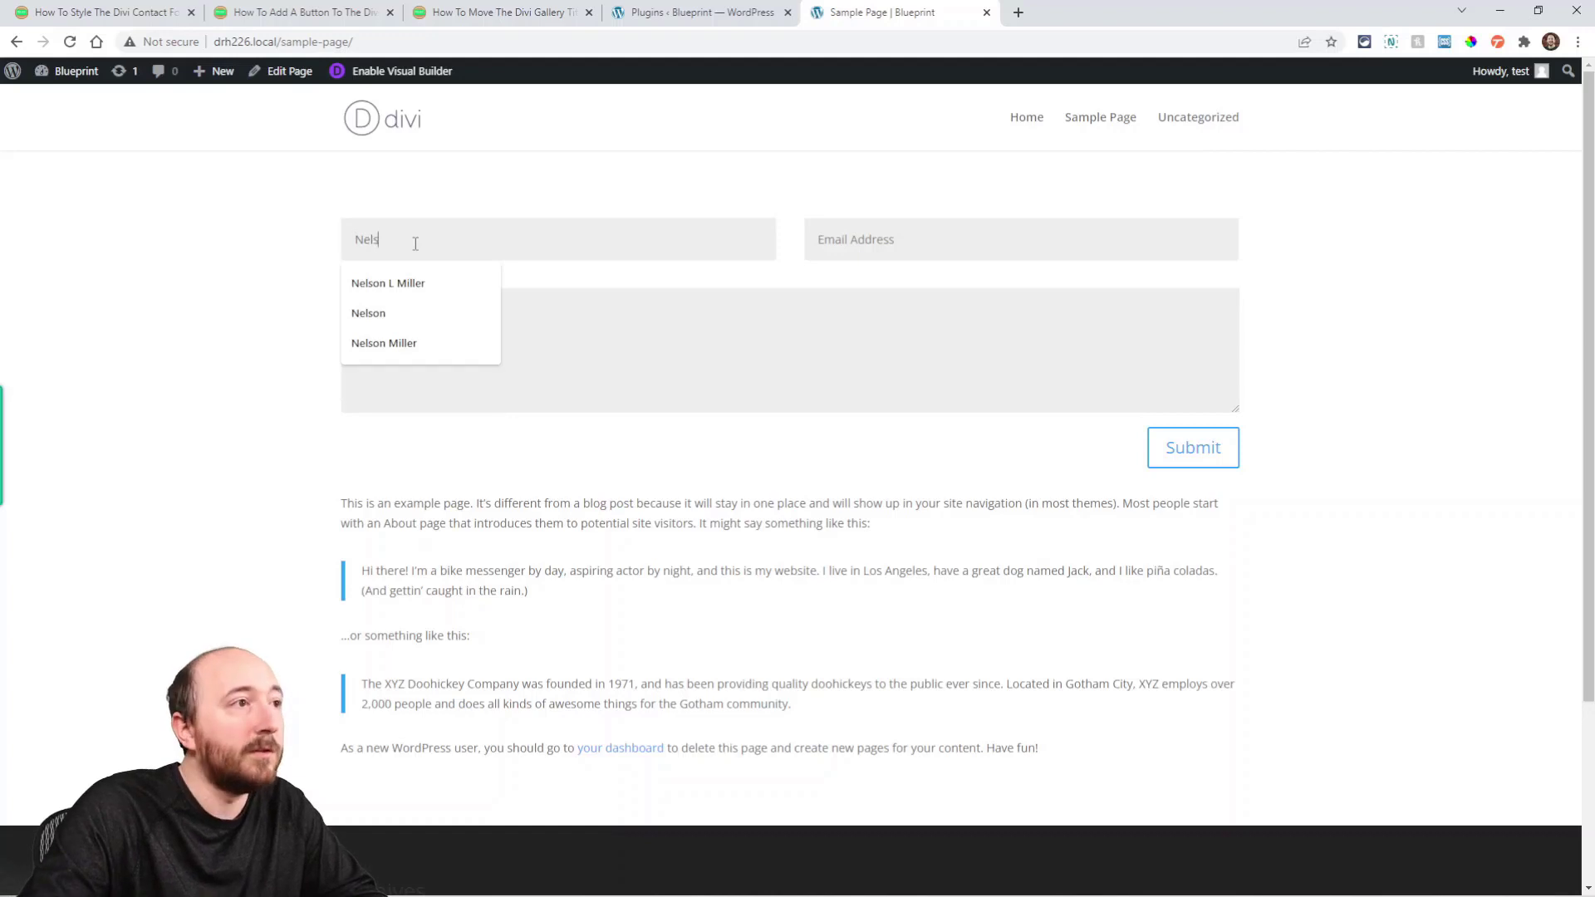
{"action": "type", "text": "on"}
{"action": "key", "text": "Tab"}
{"action": "type", "text": "nelson"}
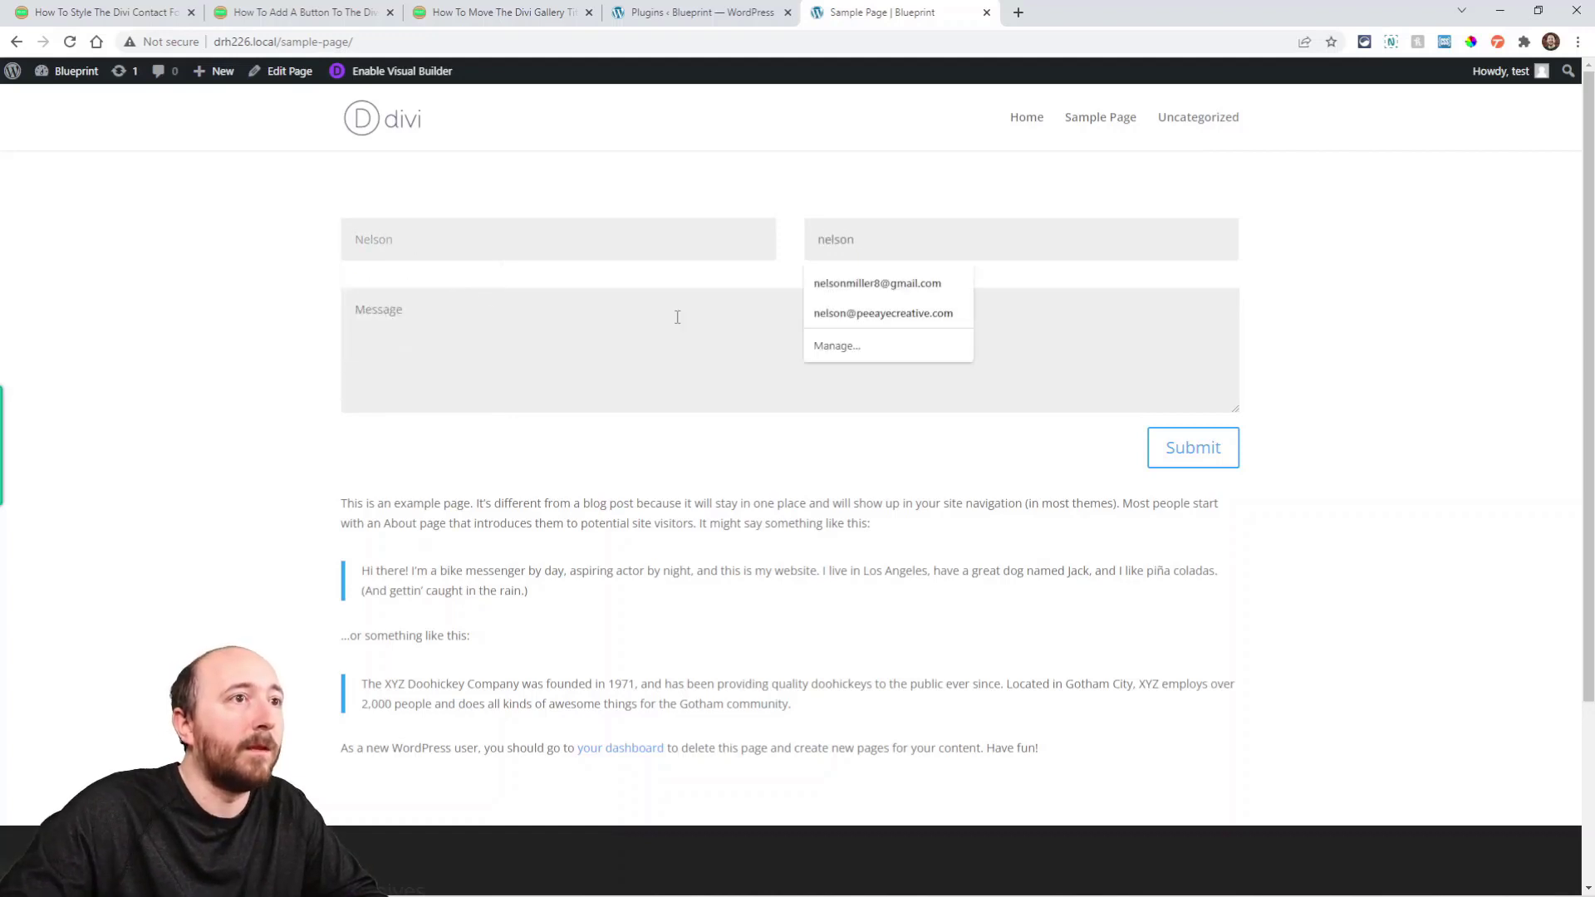
{"action": "left_click", "coordinate": [877, 283]}
{"action": "left_click", "coordinate": [480, 327]}
{"action": "type", "text": "Test"}
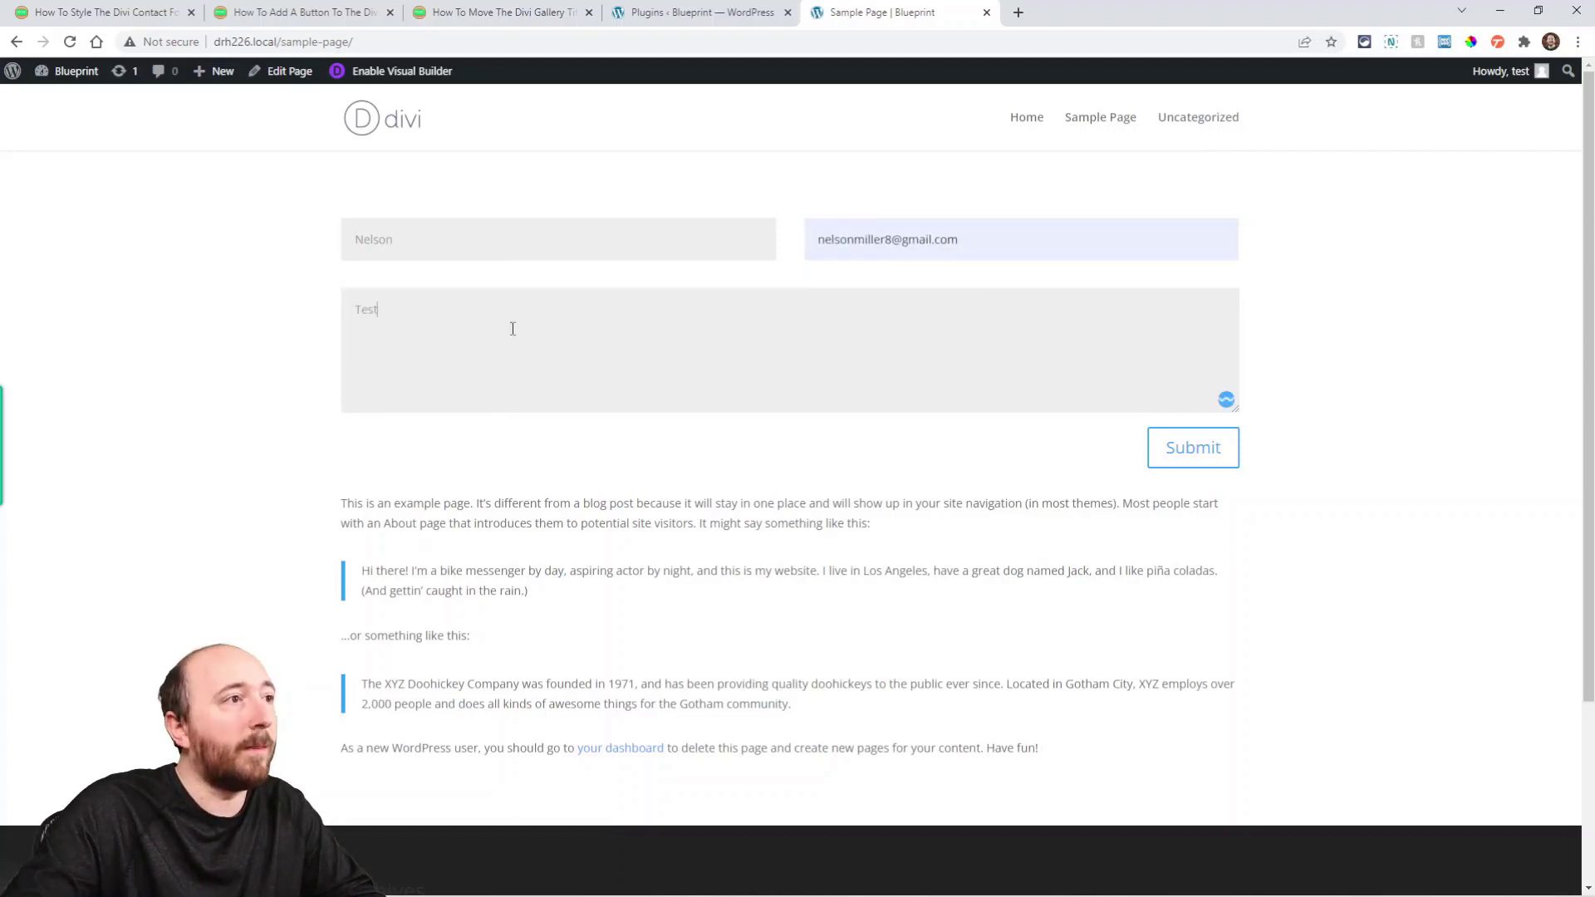
{"action": "left_click", "coordinate": [1178, 453]}
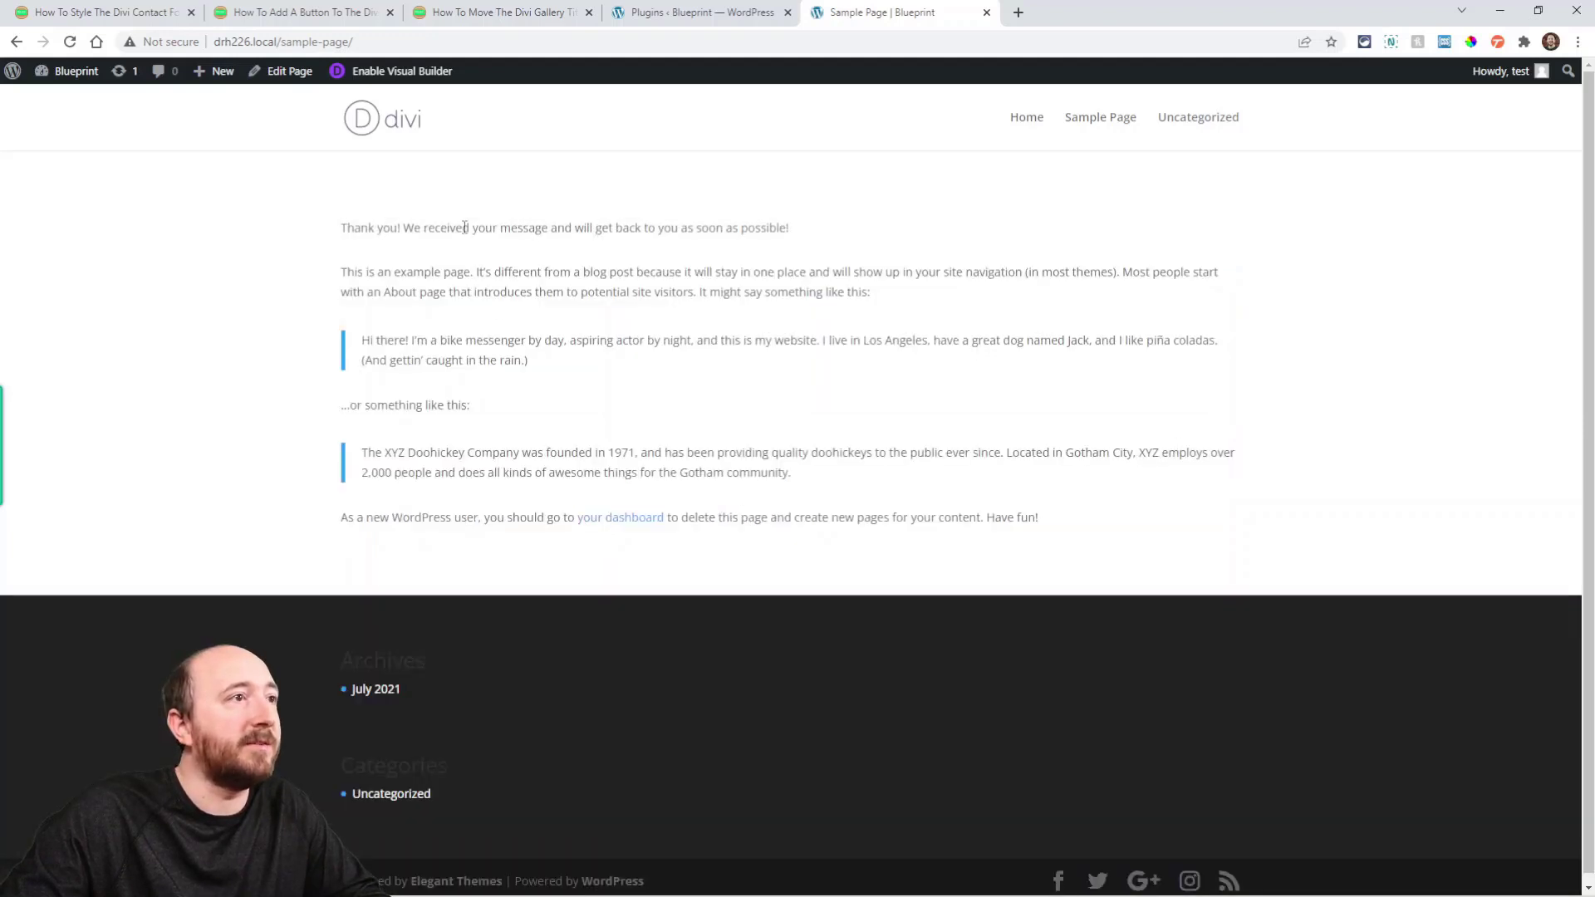
{"action": "triple_click", "coordinate": [465, 227]}
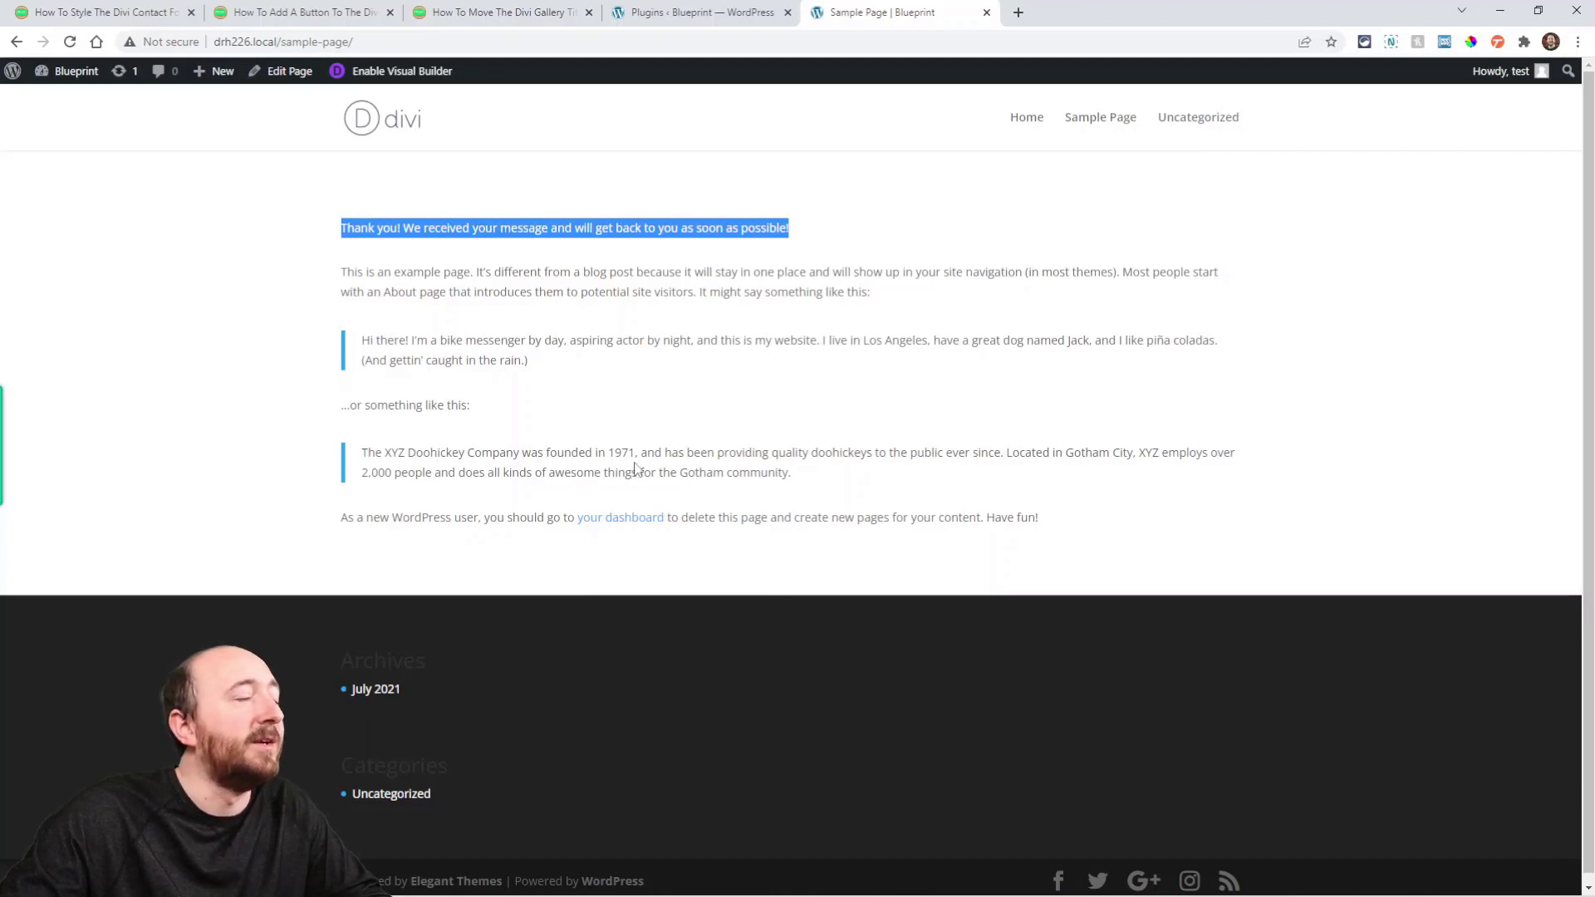
{"action": "triple_click", "coordinate": [432, 228]}
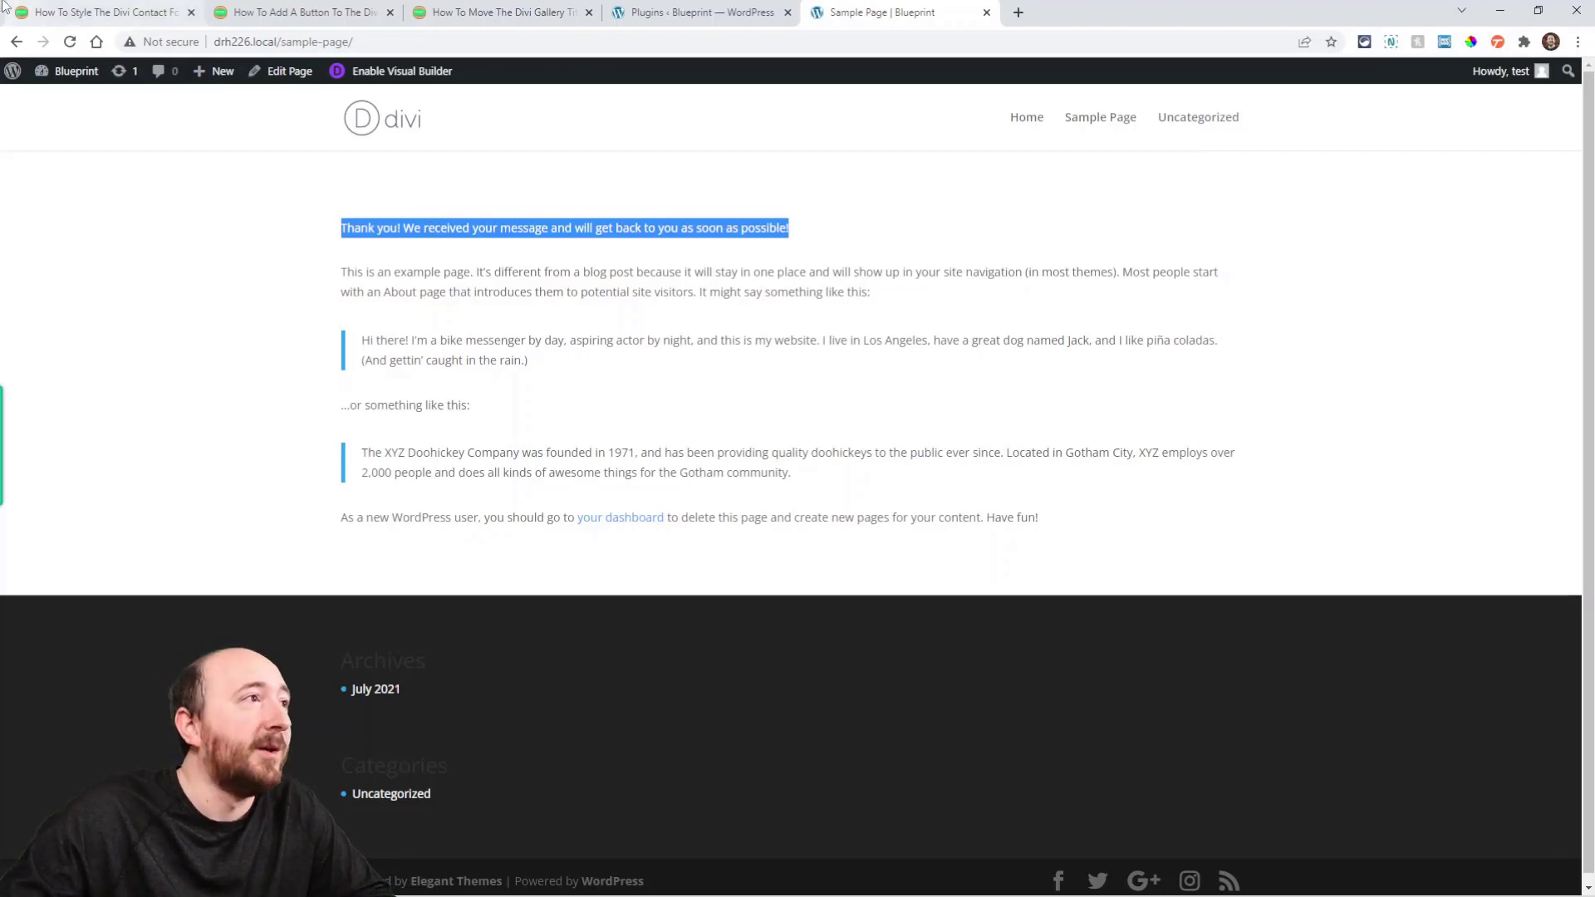
Copy the .et-pb-contact-message selector from the tutorial's CSS snippet and start a rule for it in the Sample Page's live CSS editor
{"action": "left_click", "coordinate": [93, 16]}
{"action": "scroll", "coordinate": [622, 392], "scroll_direction": "down", "scroll_amount": 5}
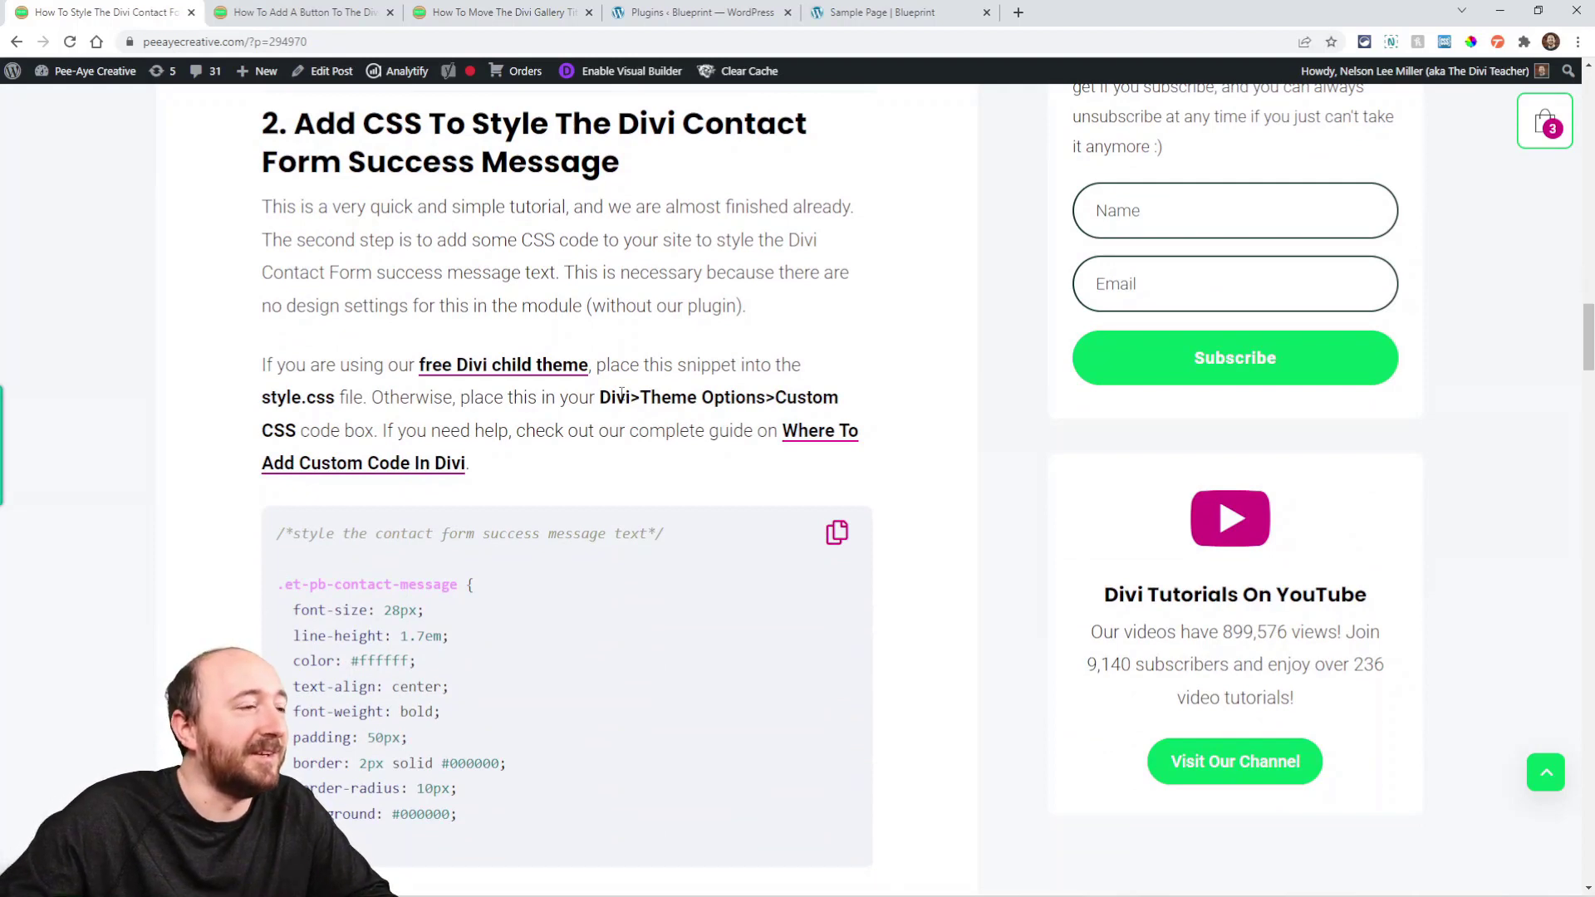
{"action": "scroll", "coordinate": [499, 496], "scroll_direction": "down", "scroll_amount": 1}
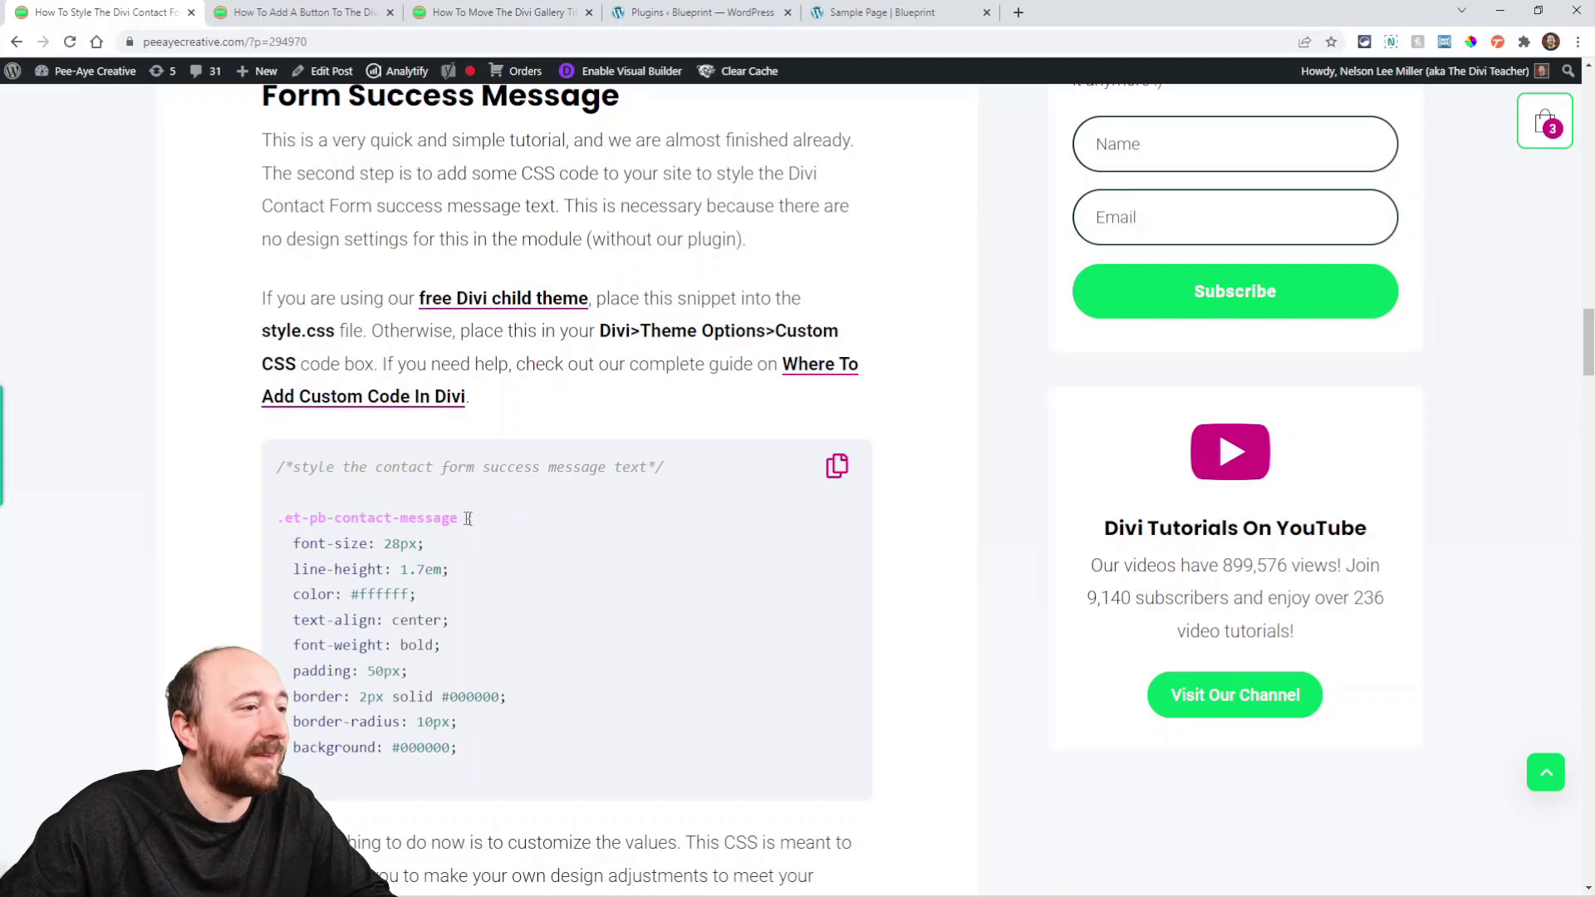
{"action": "left_click_drag", "start_coordinate": [468, 518], "coordinate": [278, 522]}
{"action": "key", "text": "ctrl+c"}
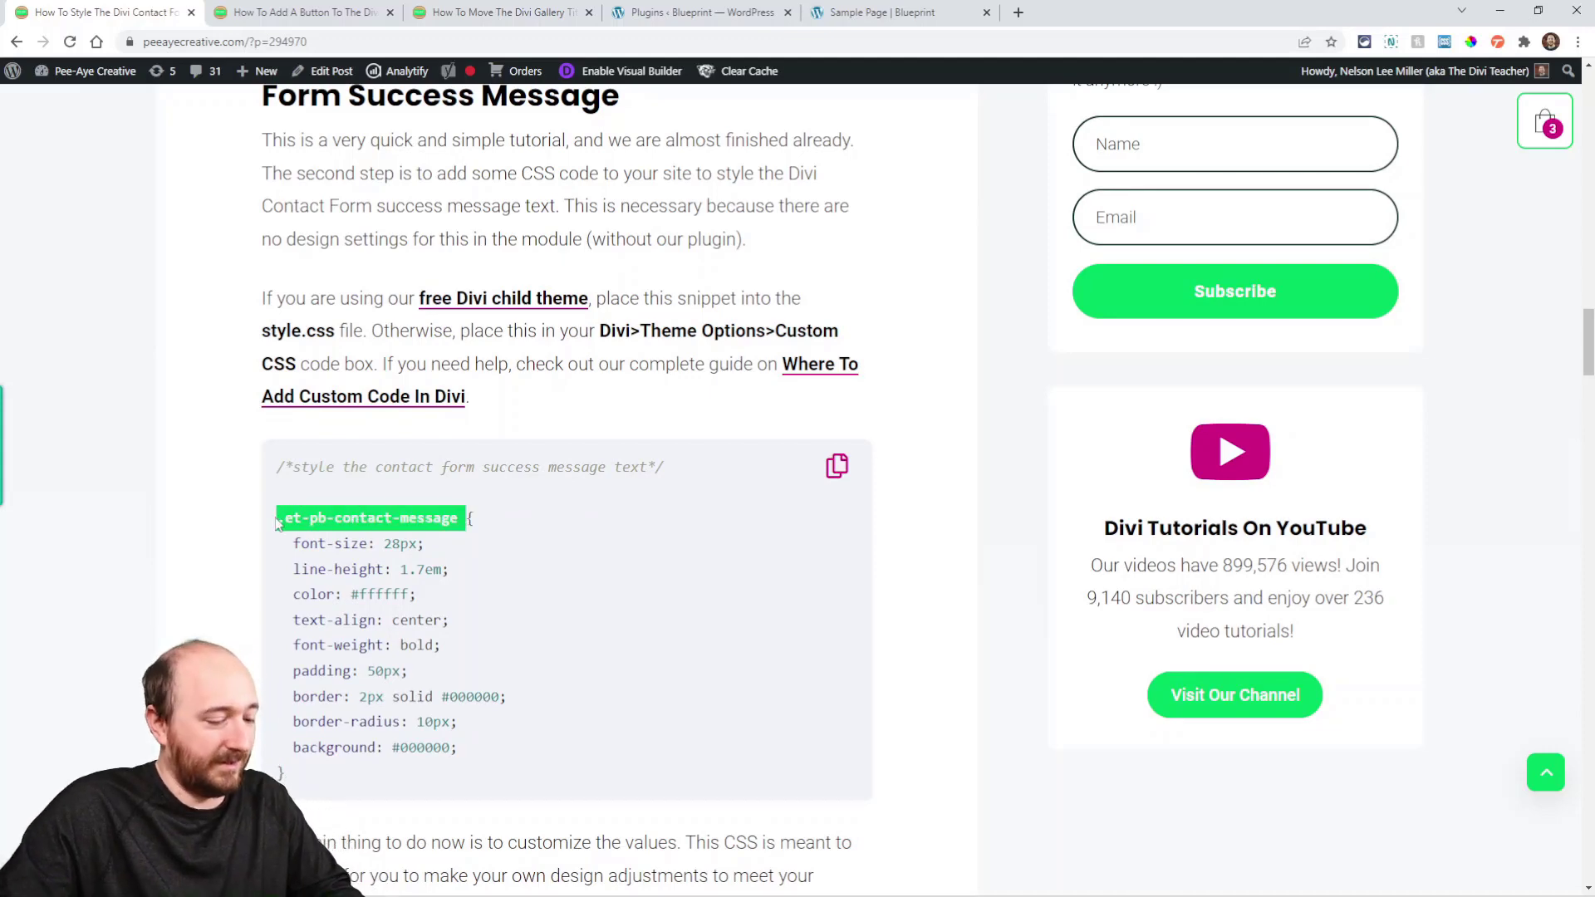
{"action": "left_click", "coordinate": [901, 18]}
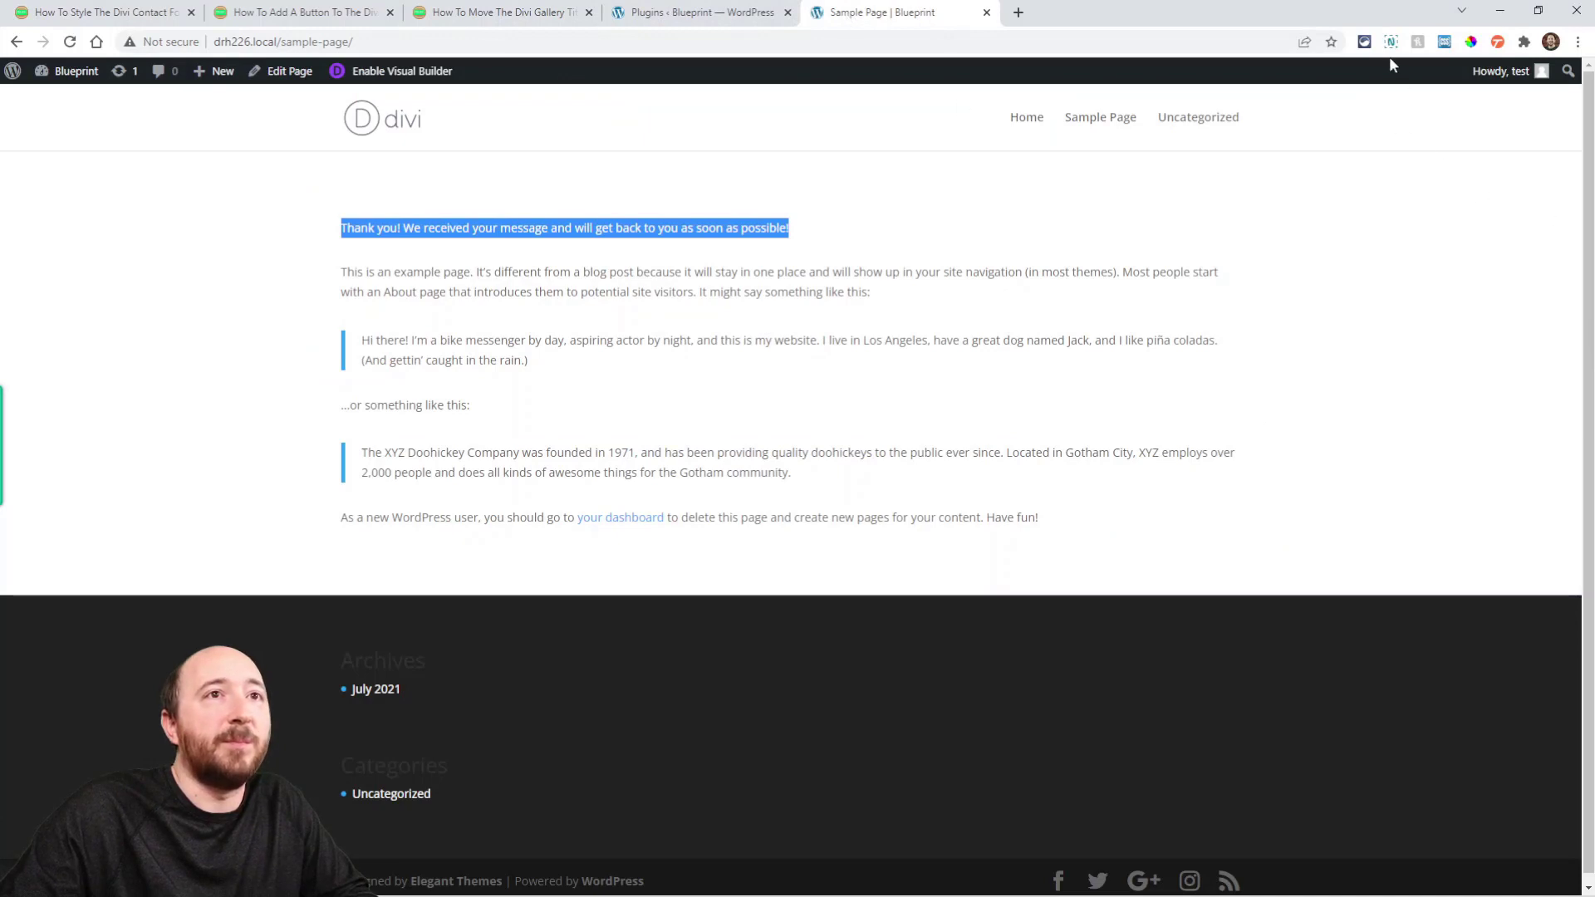
{"action": "left_click", "coordinate": [1444, 42]}
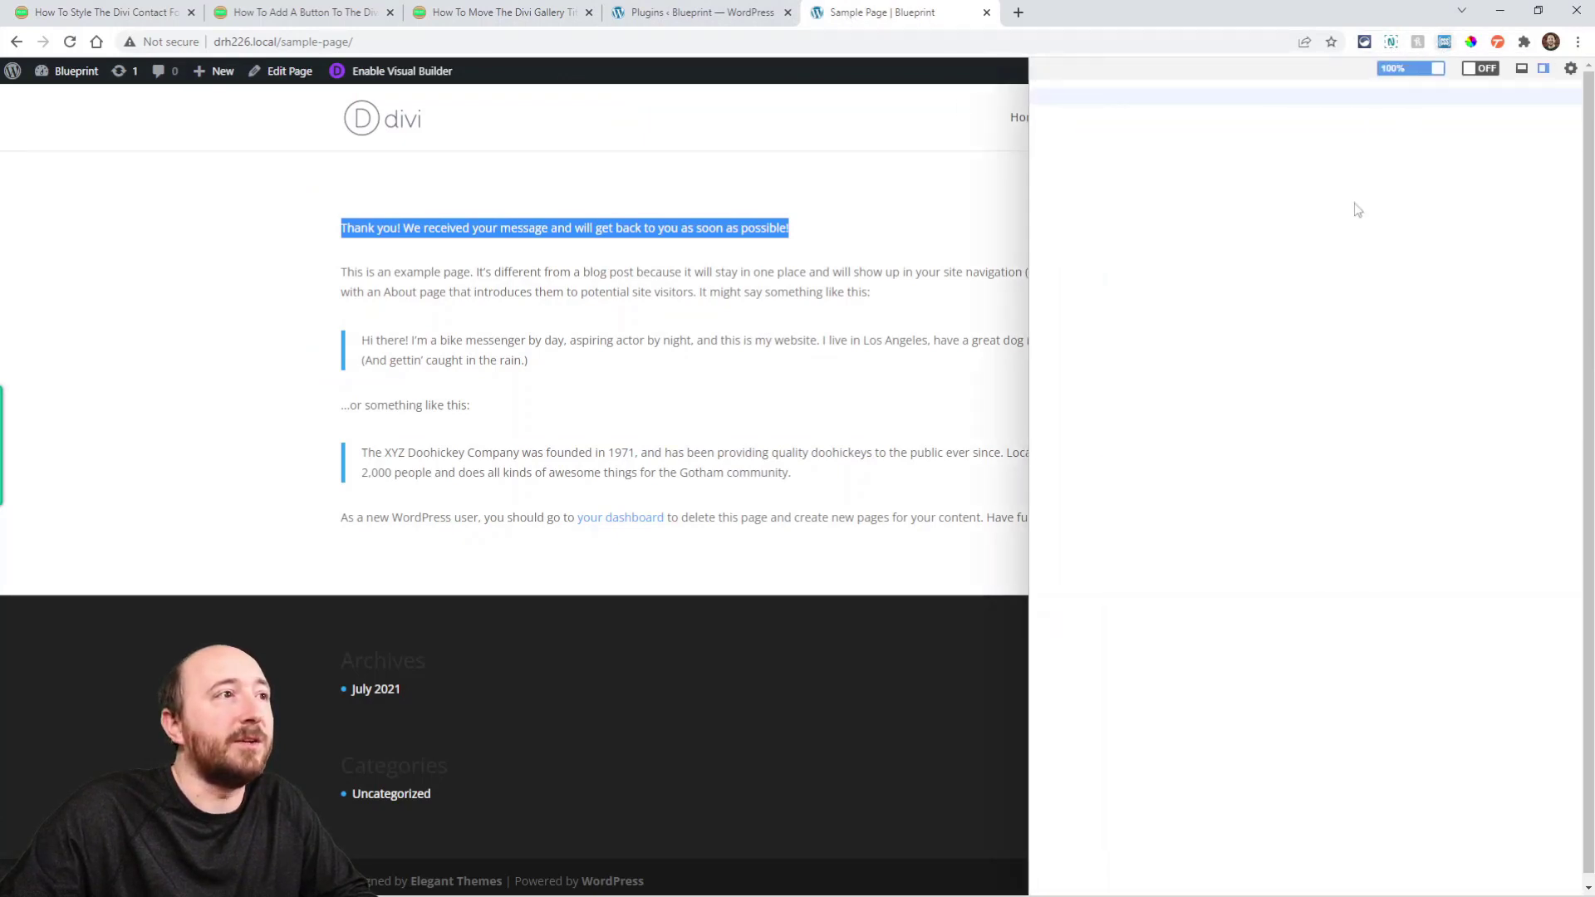
{"action": "left_click", "coordinate": [1188, 186]}
{"action": "key", "text": "ctrl+v"}
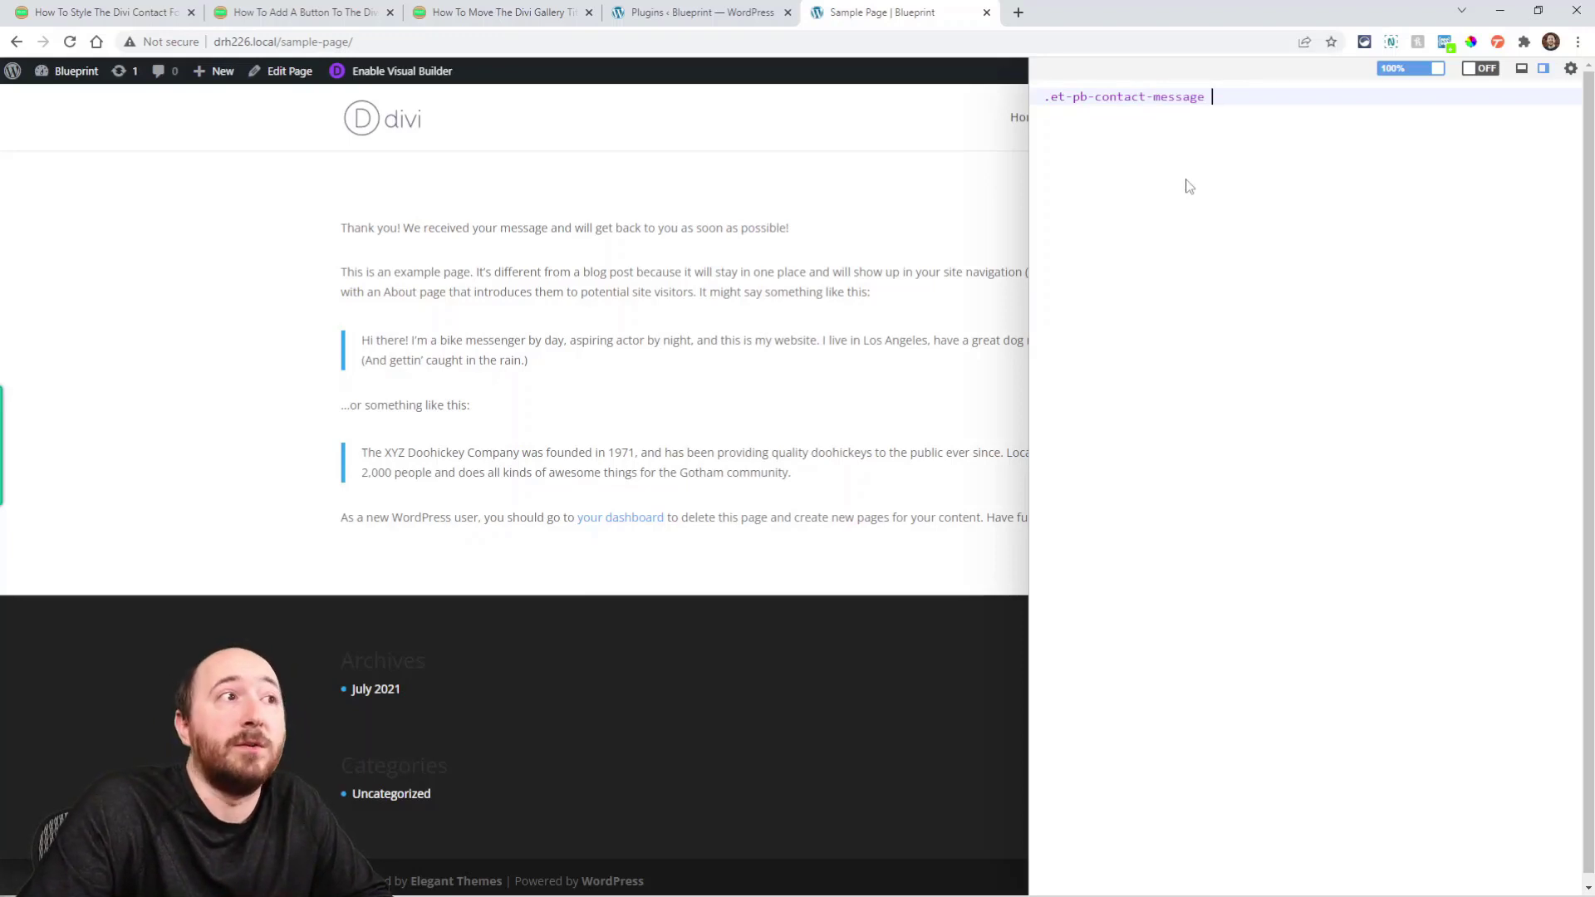
{"action": "type", "text": "{"}
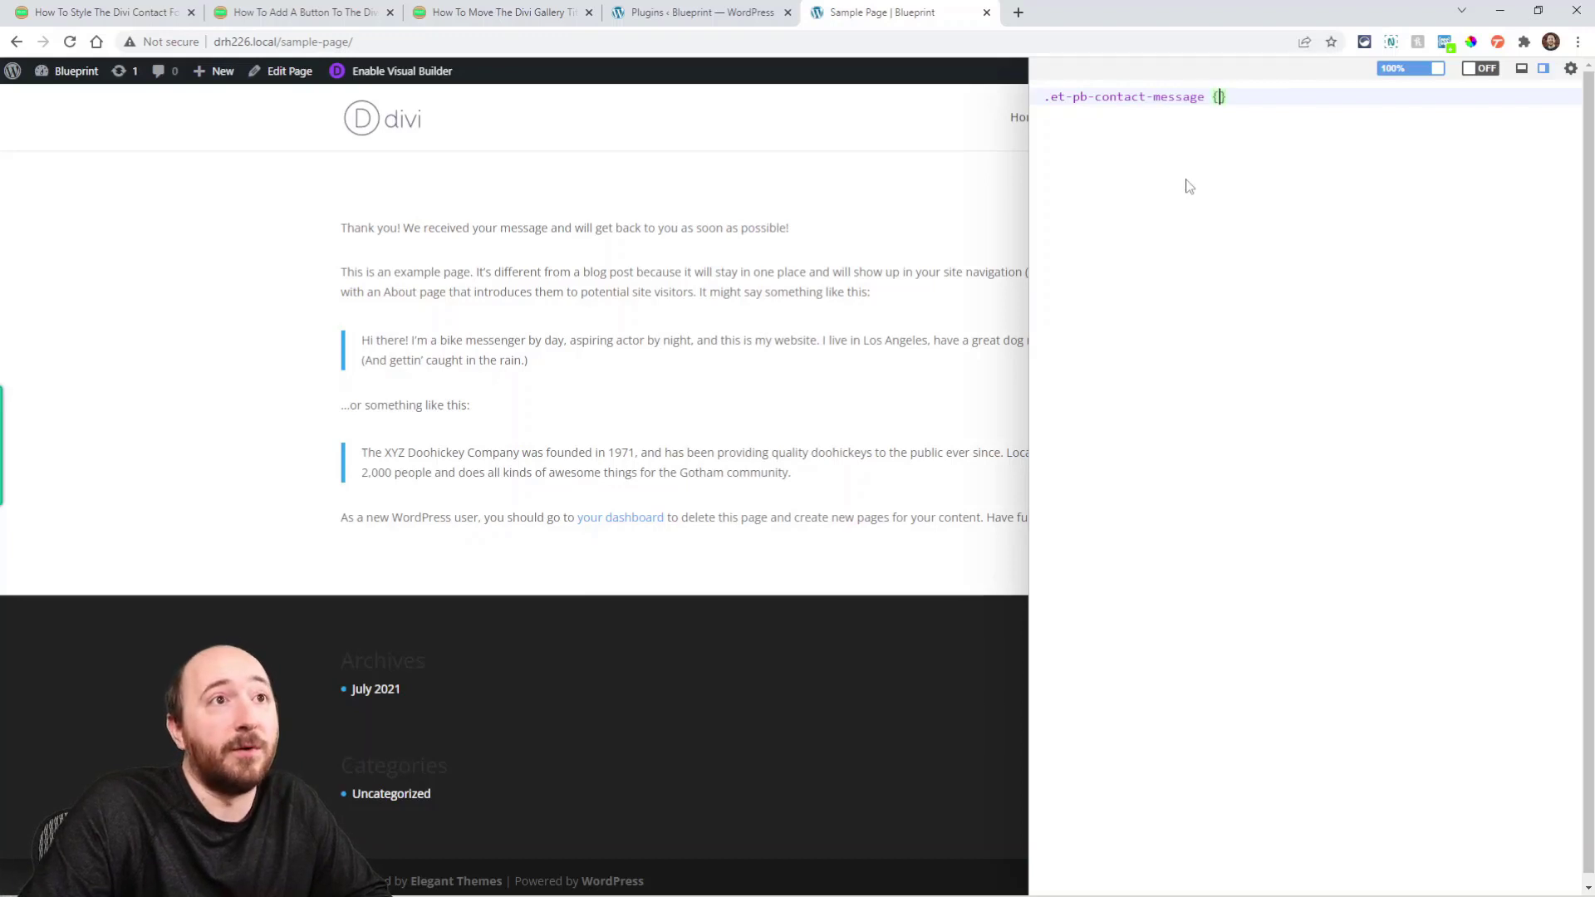
{"action": "key", "text": "Return"}
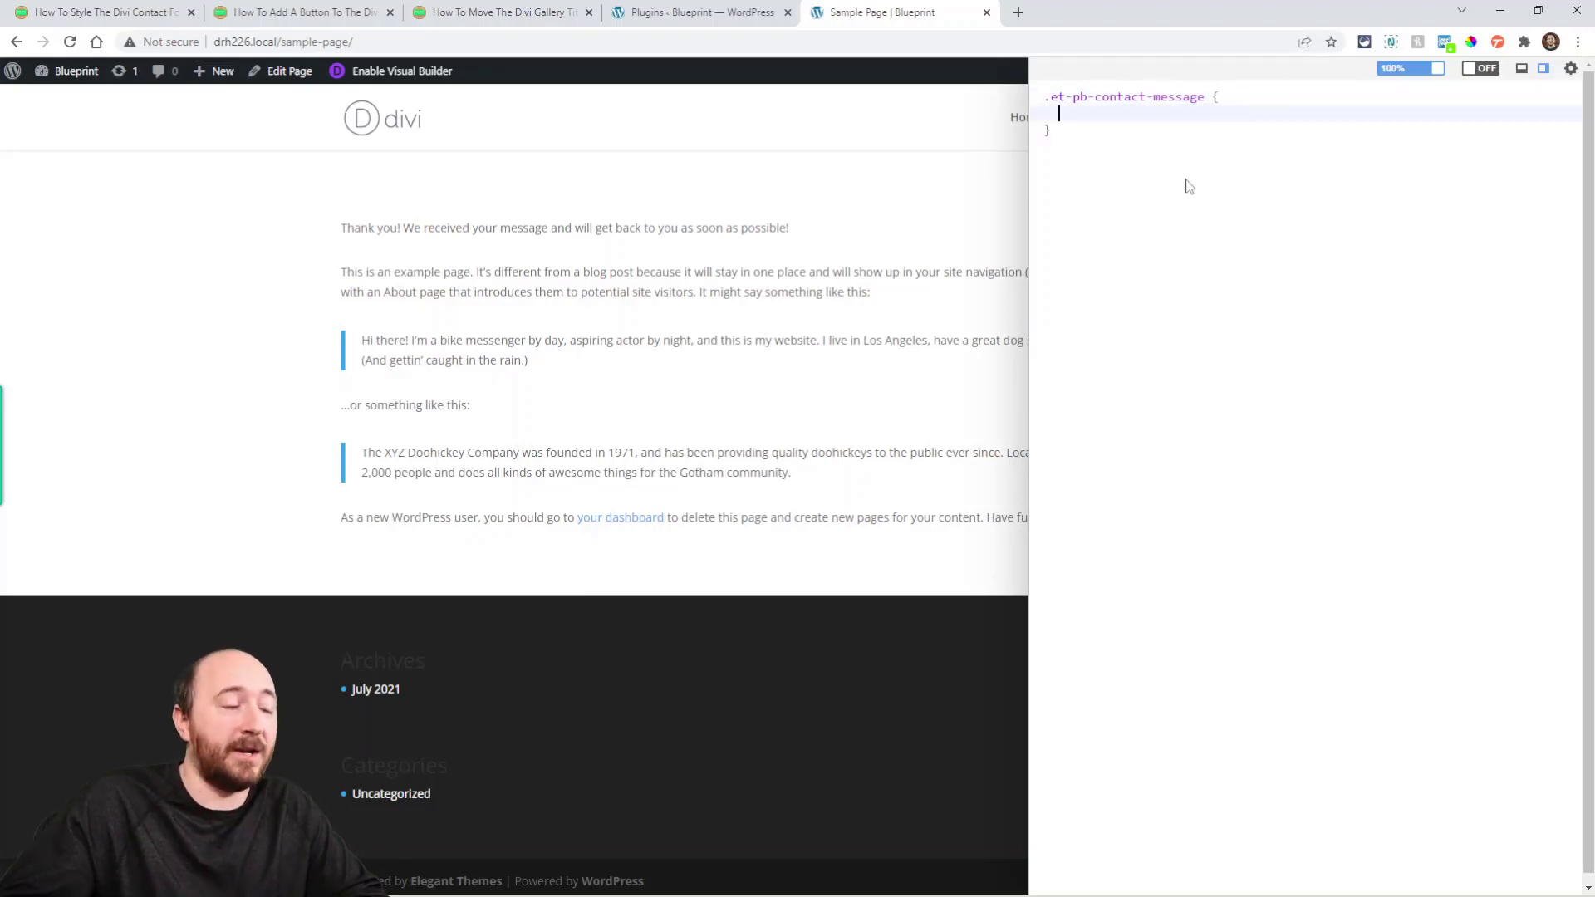
Add font-size: 28px and color: red to the .et-pb-contact-message rule
{"action": "type", "text": "font-s"}
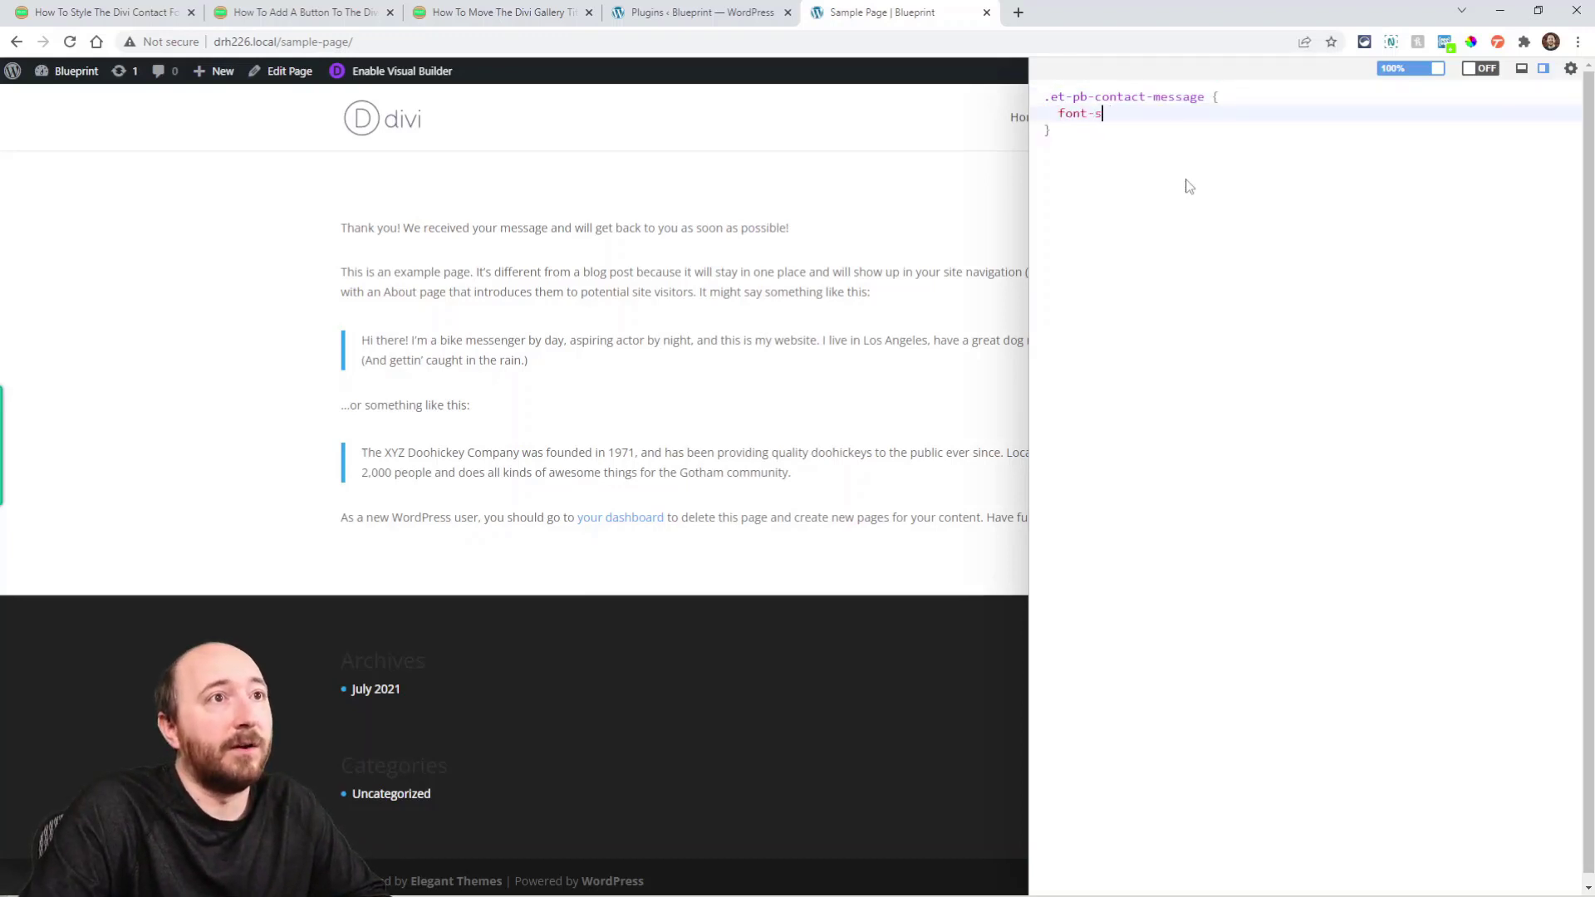
{"action": "type", "text": "zize: 28px;"}
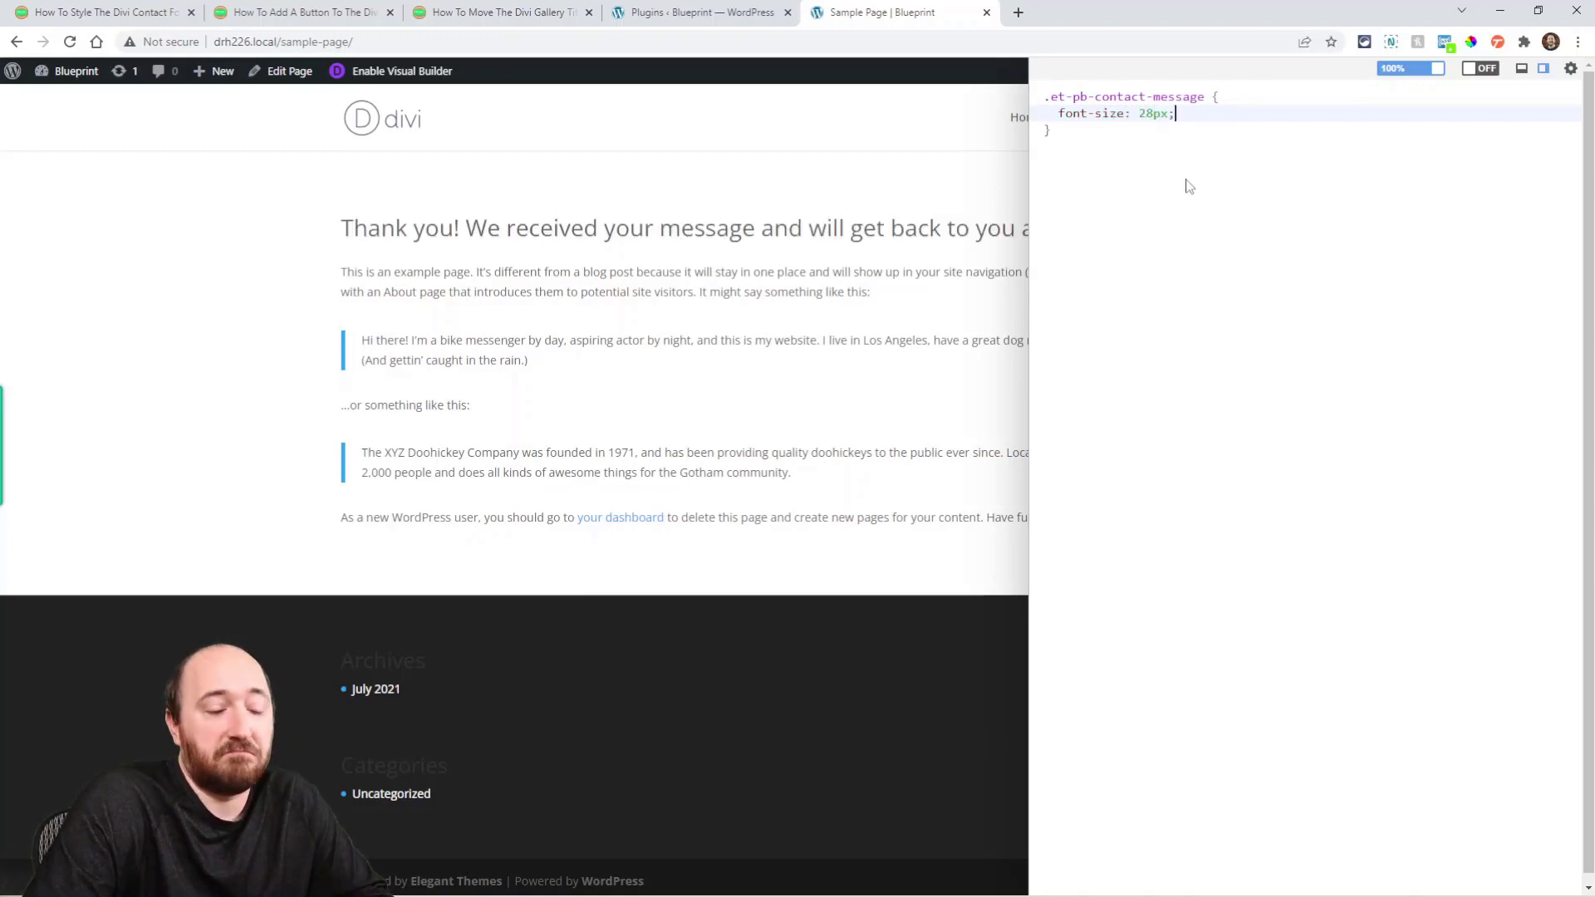
{"action": "key", "text": "Return"}
{"action": "type", "text": "color: "}
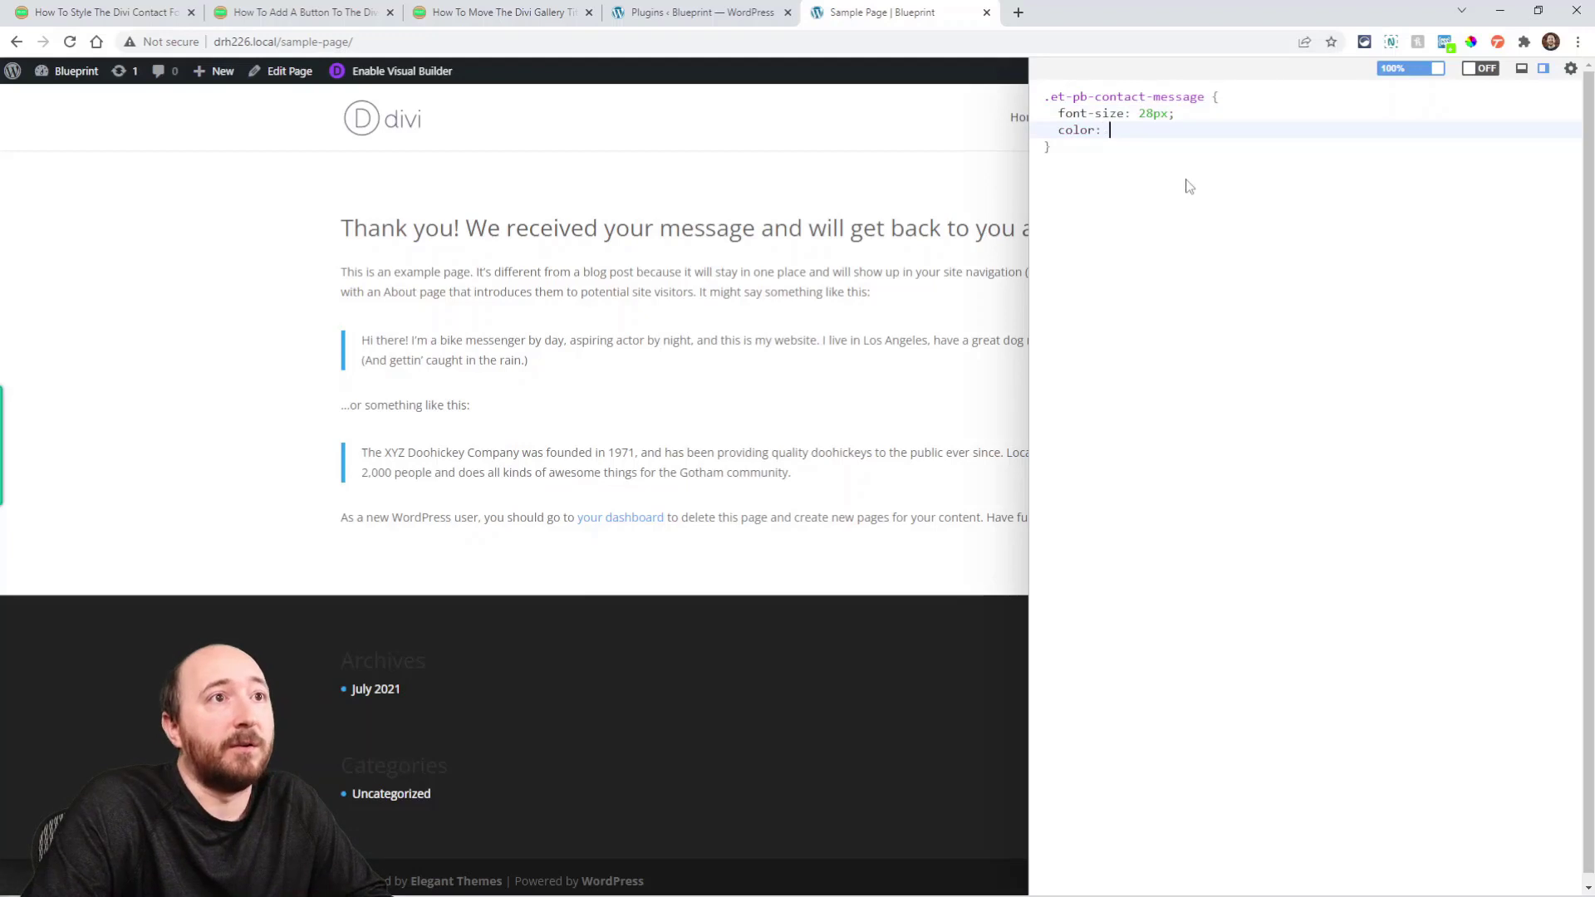
{"action": "type", "text": "red;"}
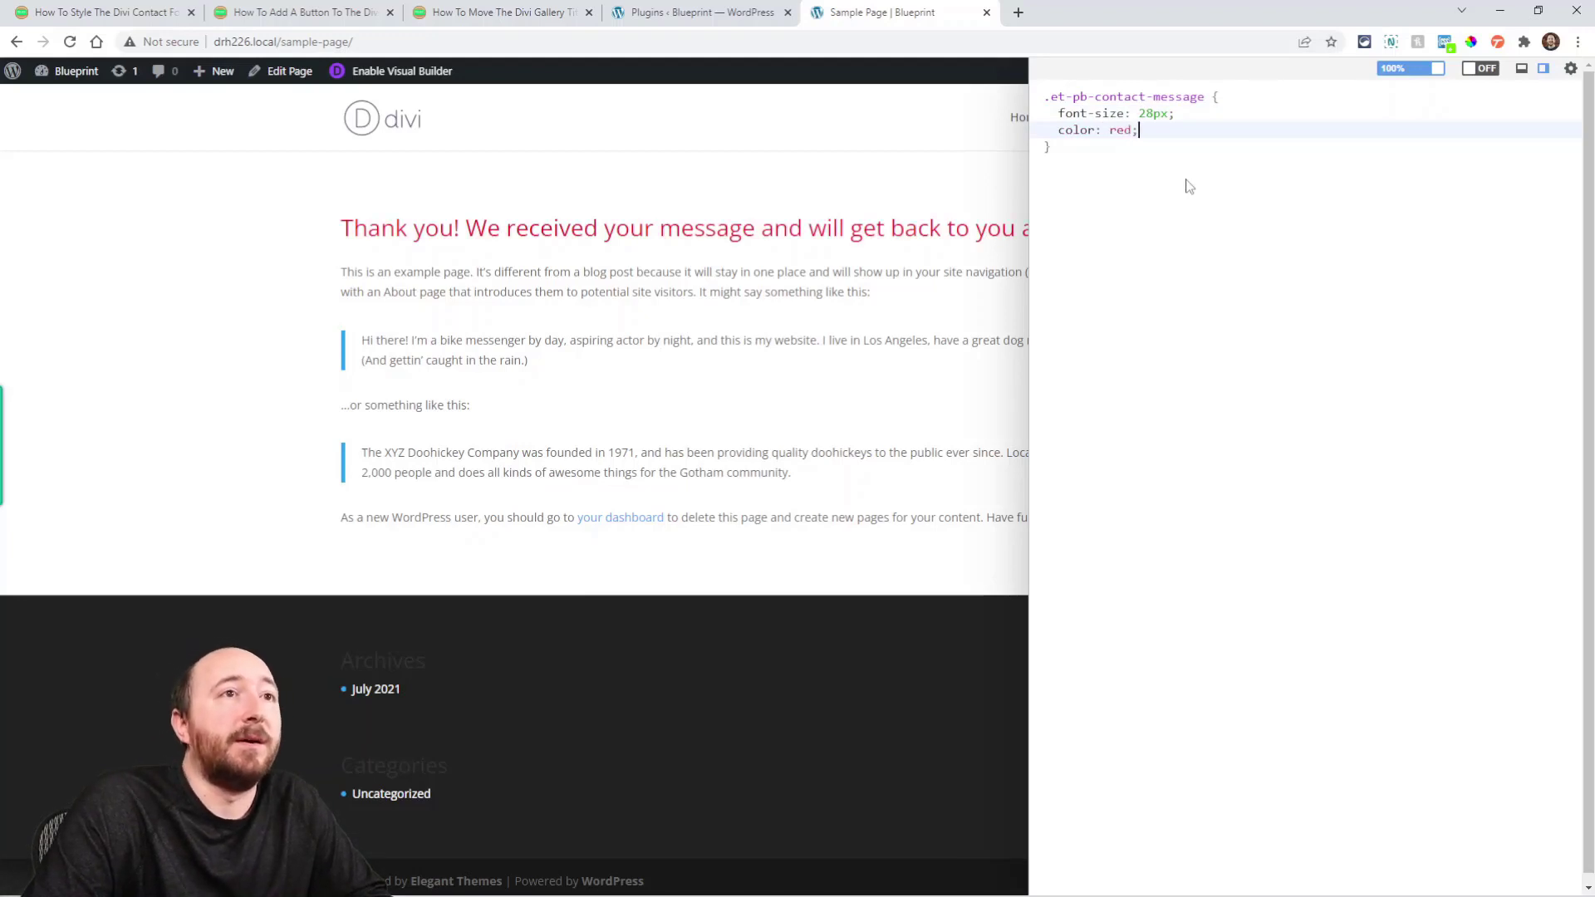
Add line-height: 1.7em to the .et-pb-contact-message rule and start a new line below it
{"action": "key", "text": "Return"}
{"action": "type", "text": "line"}
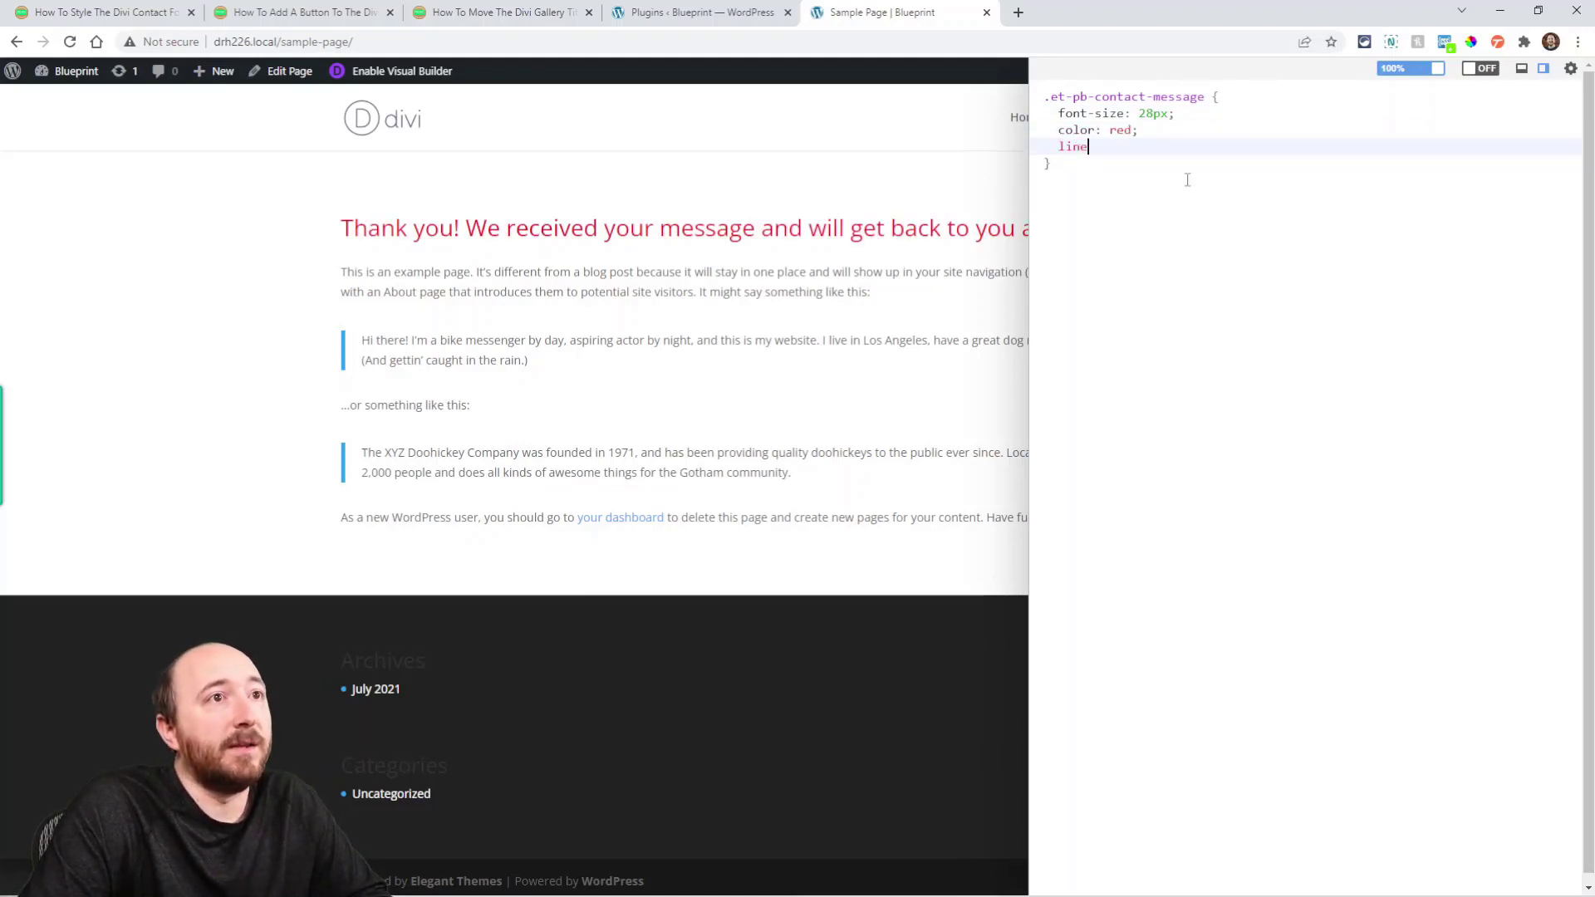
{"action": "type", "text": "-heigh"}
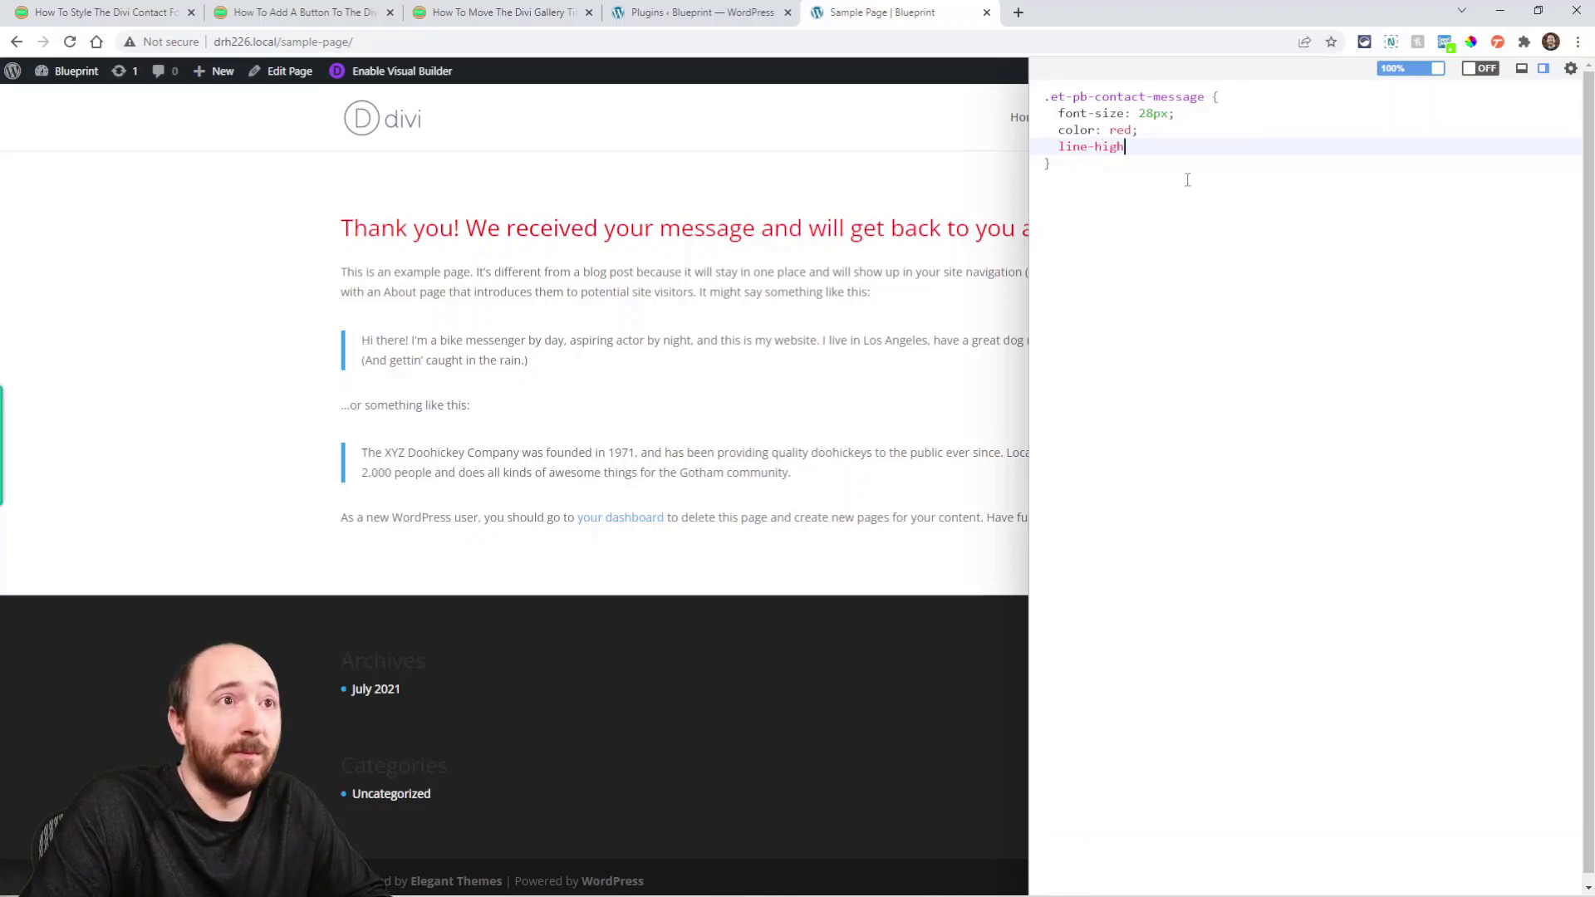
{"action": "type", "text": "t: 1"}
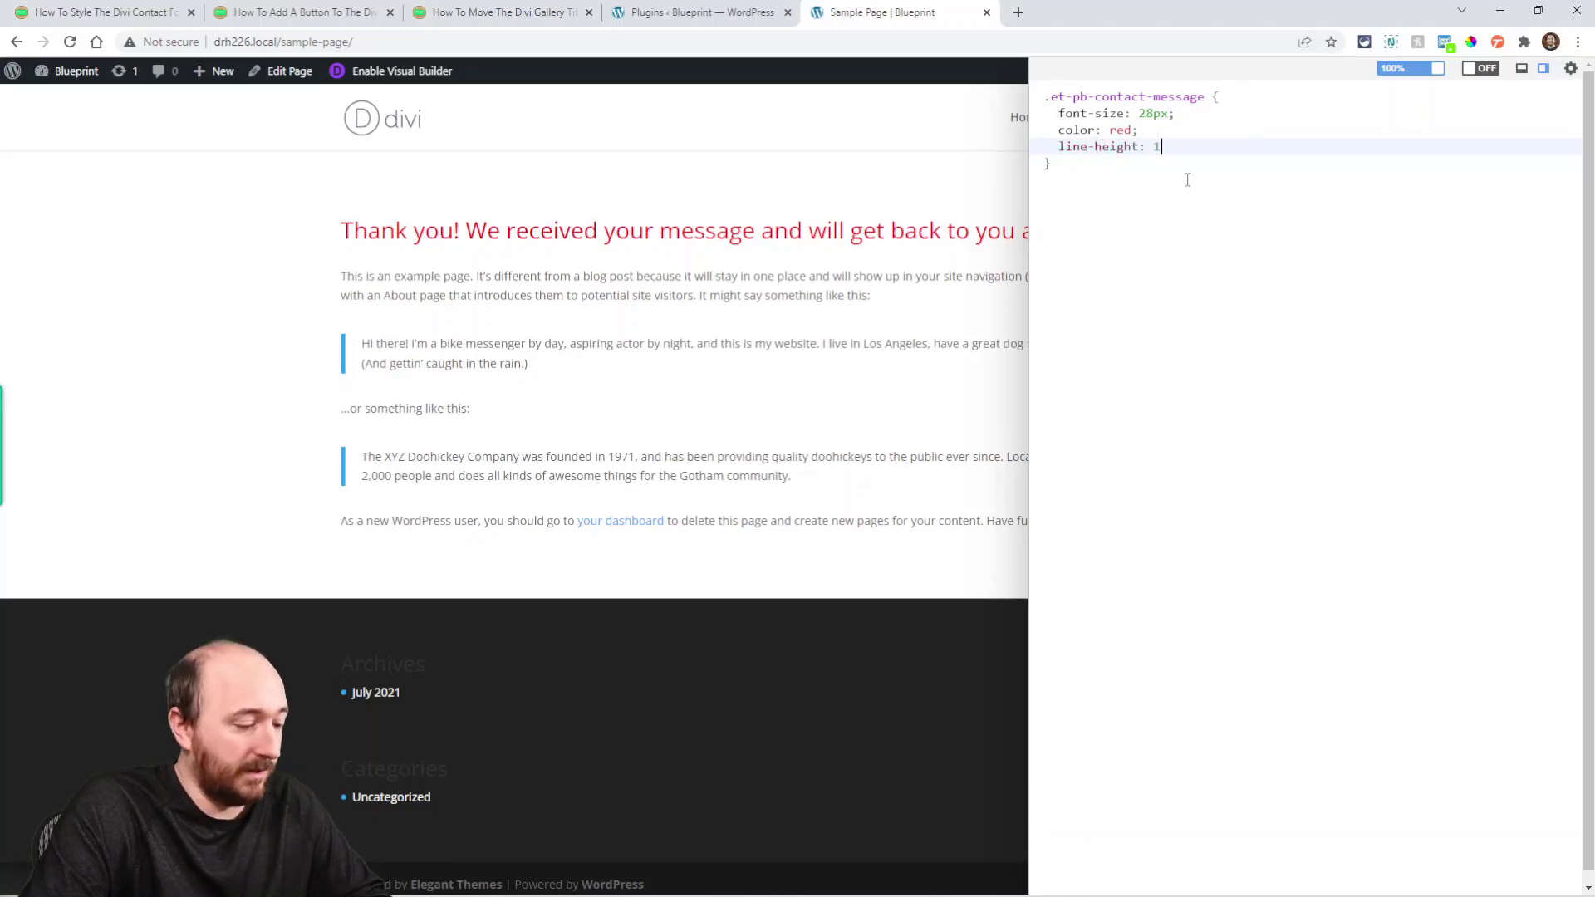
{"action": "type", "text": ".7em;"}
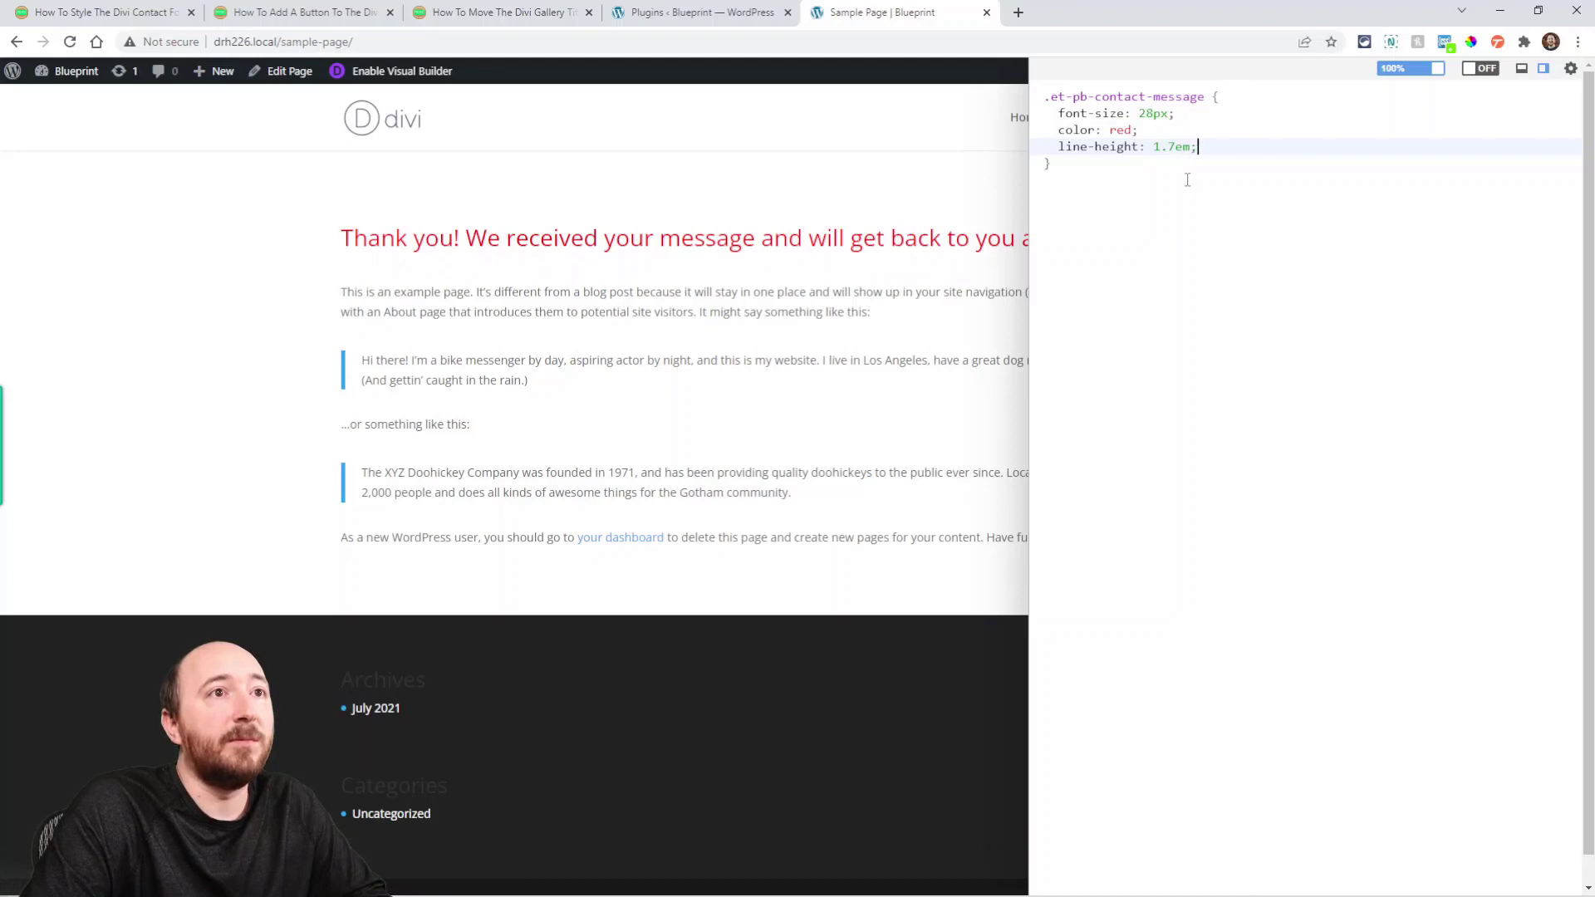
{"action": "key", "text": "Return"}
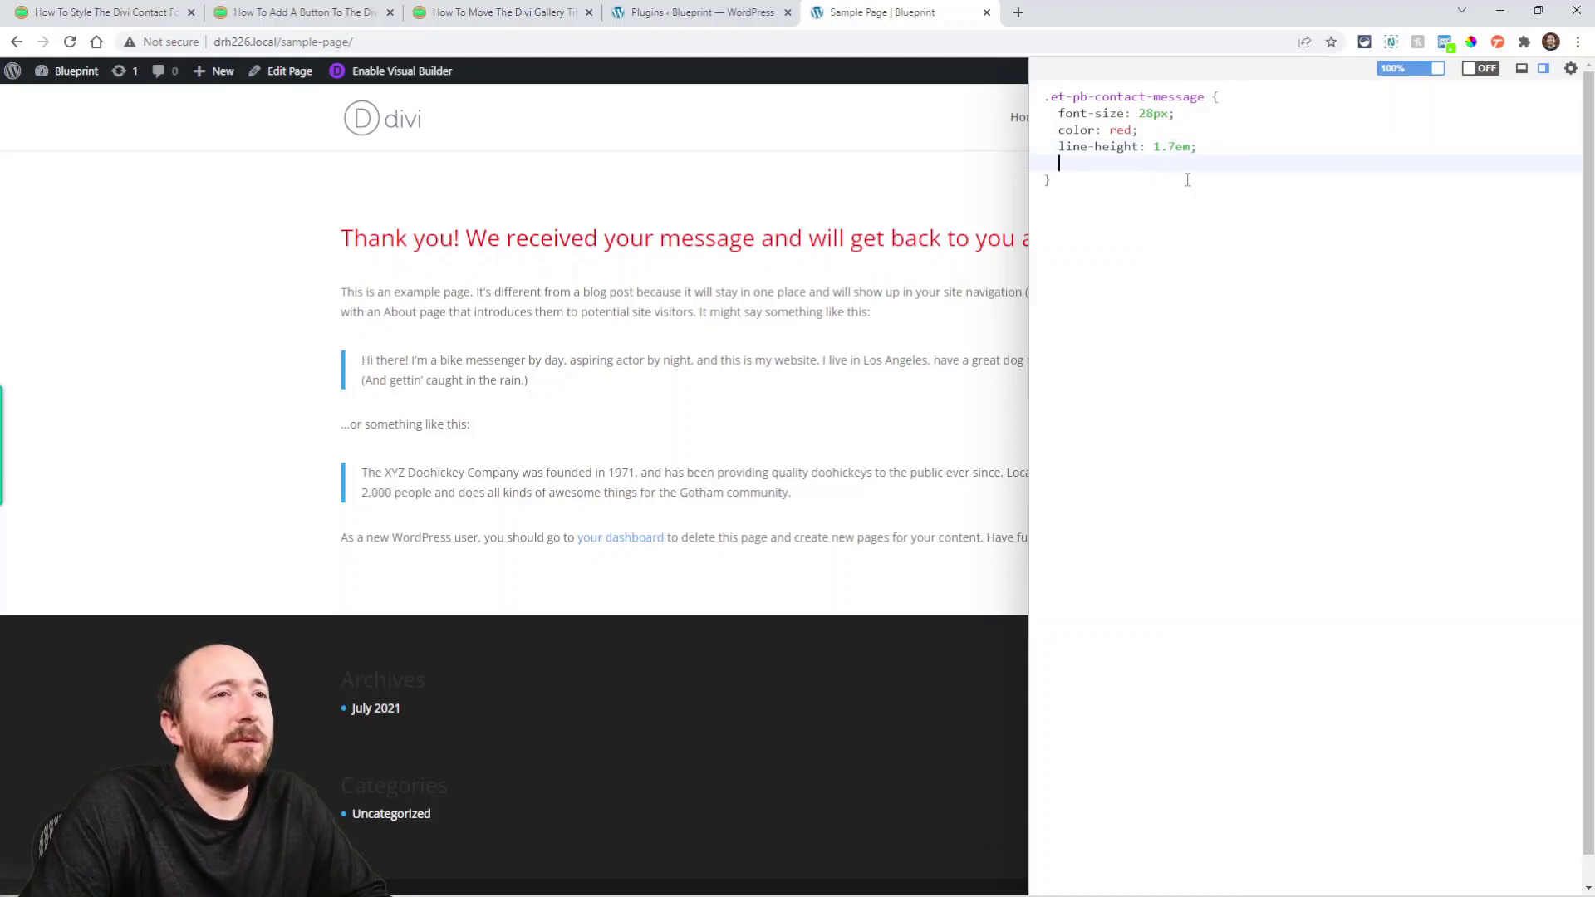
Add font-weight: bold and border: 2px solid black to the .et-pb-contact-message rule
{"action": "type", "text": "font"}
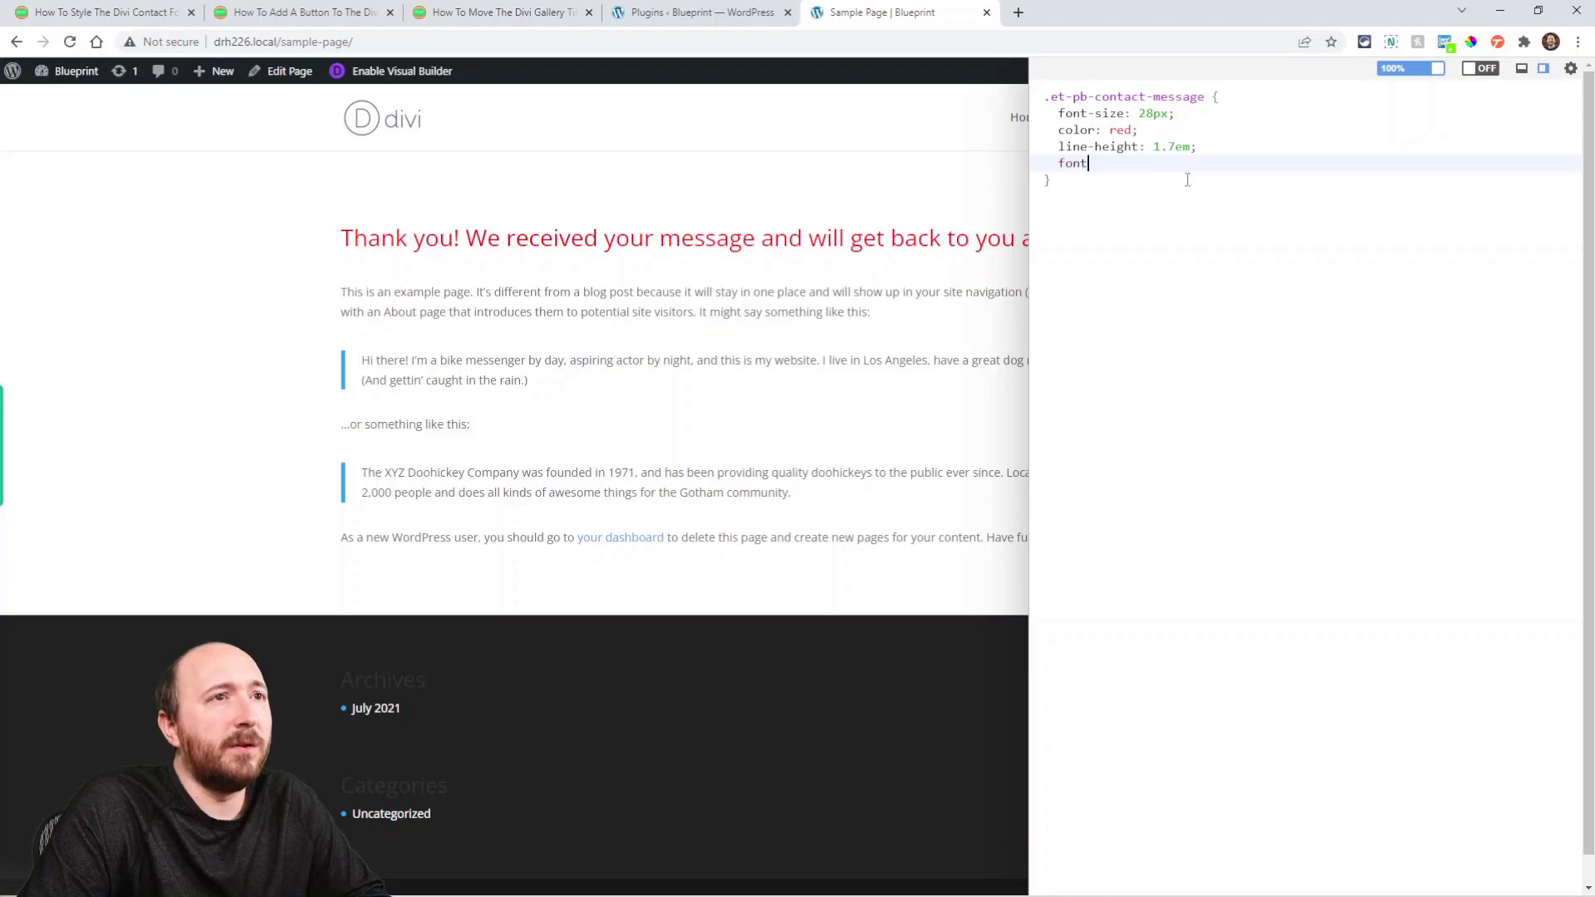
{"action": "type", "text": "-weight: bold;"}
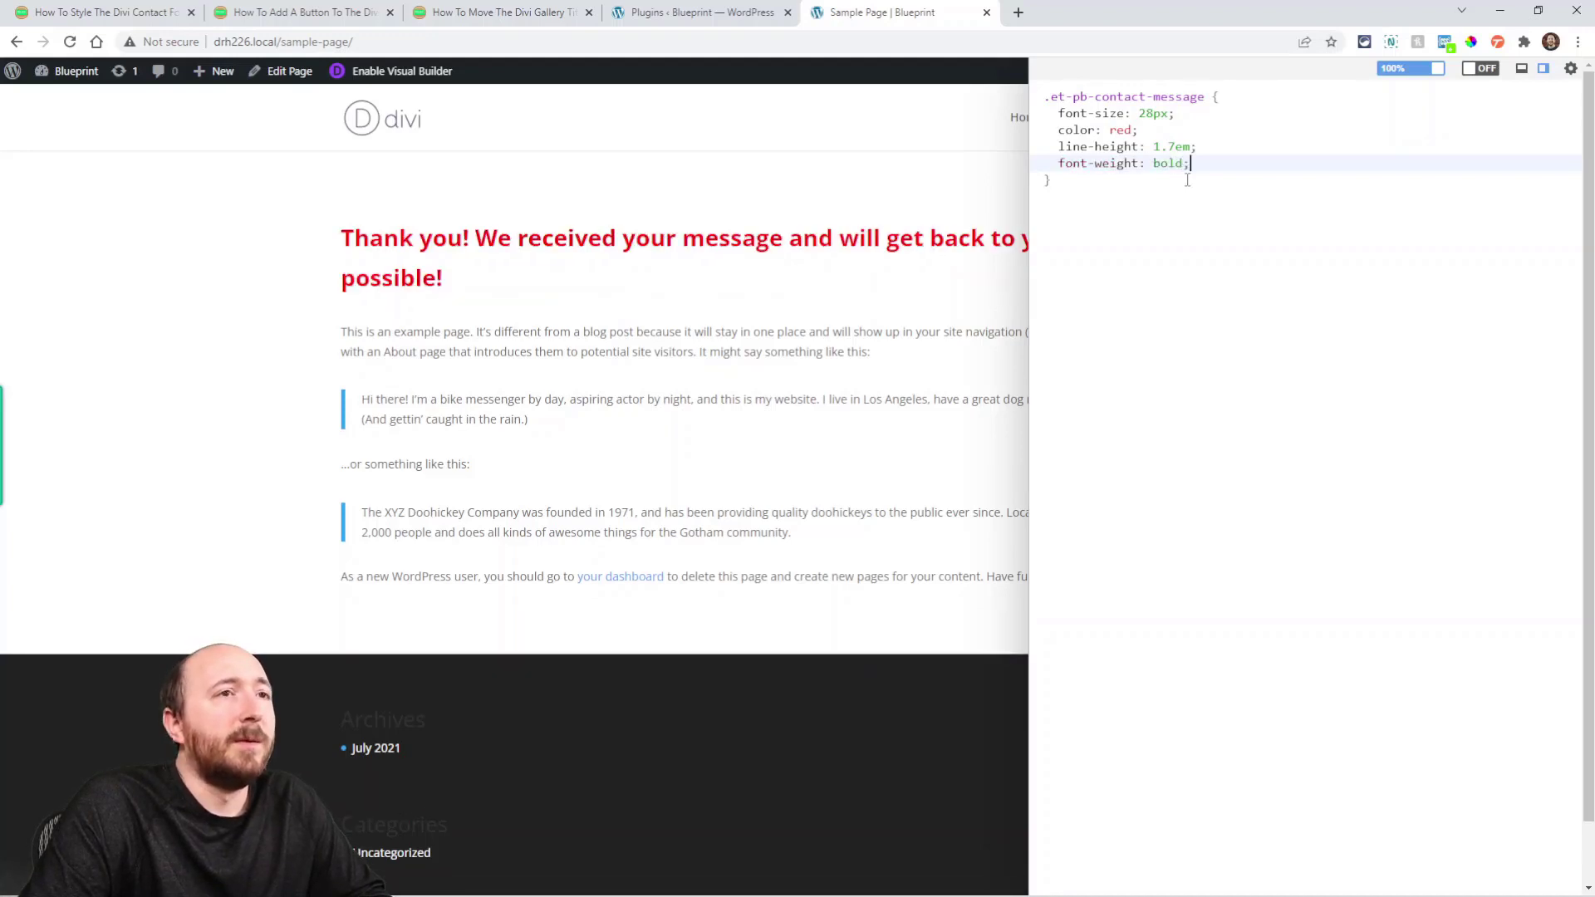
{"action": "key", "text": "Return"}
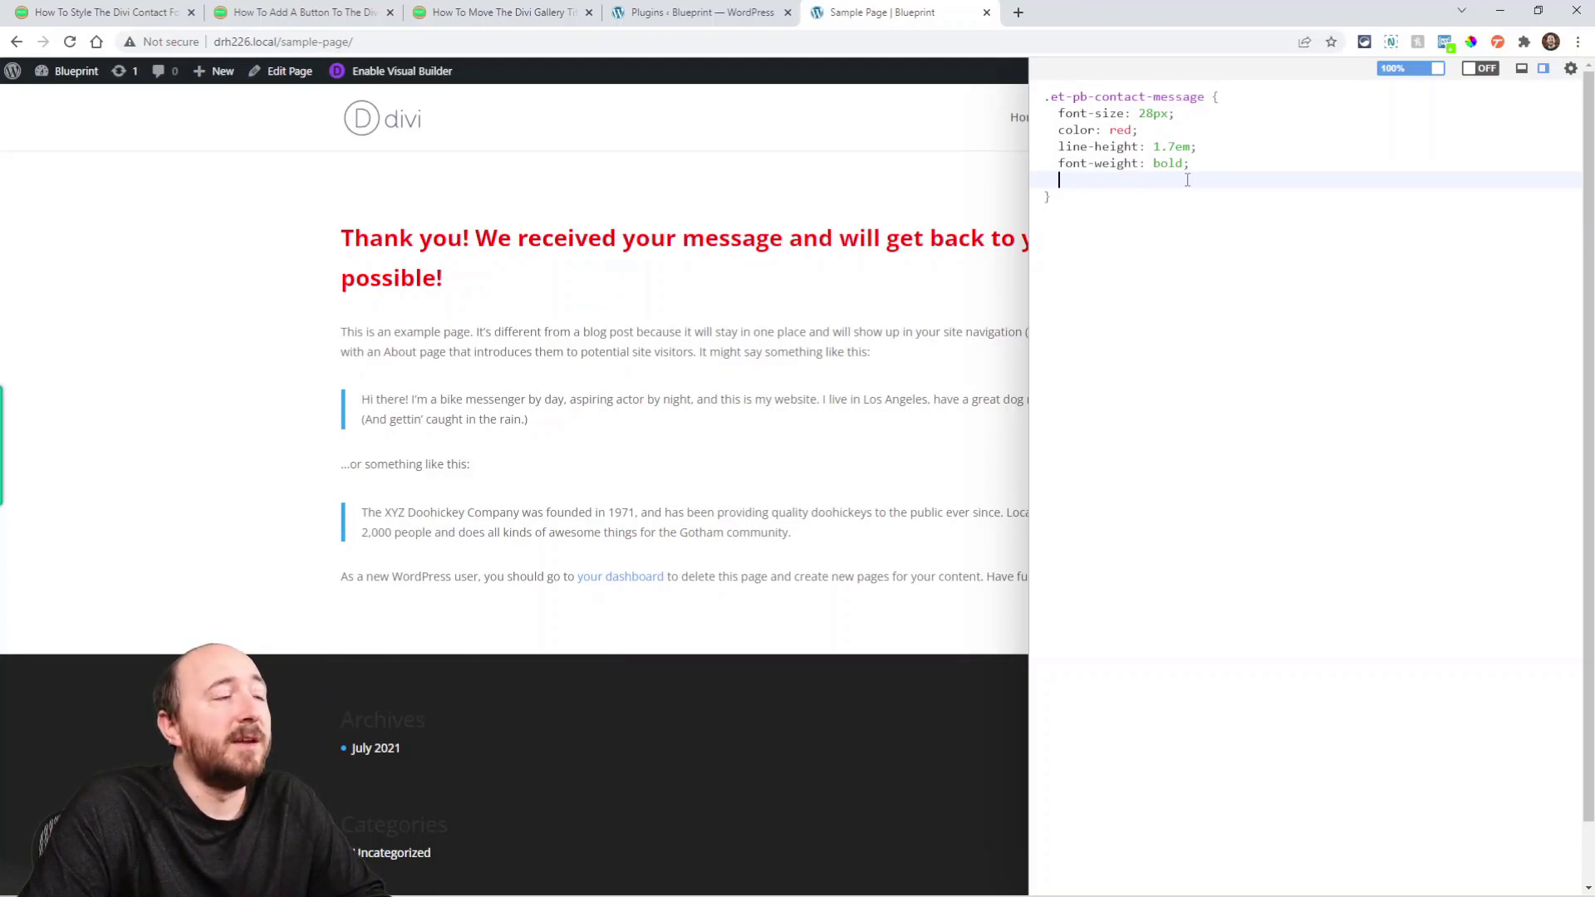
{"action": "type", "text": "bor"}
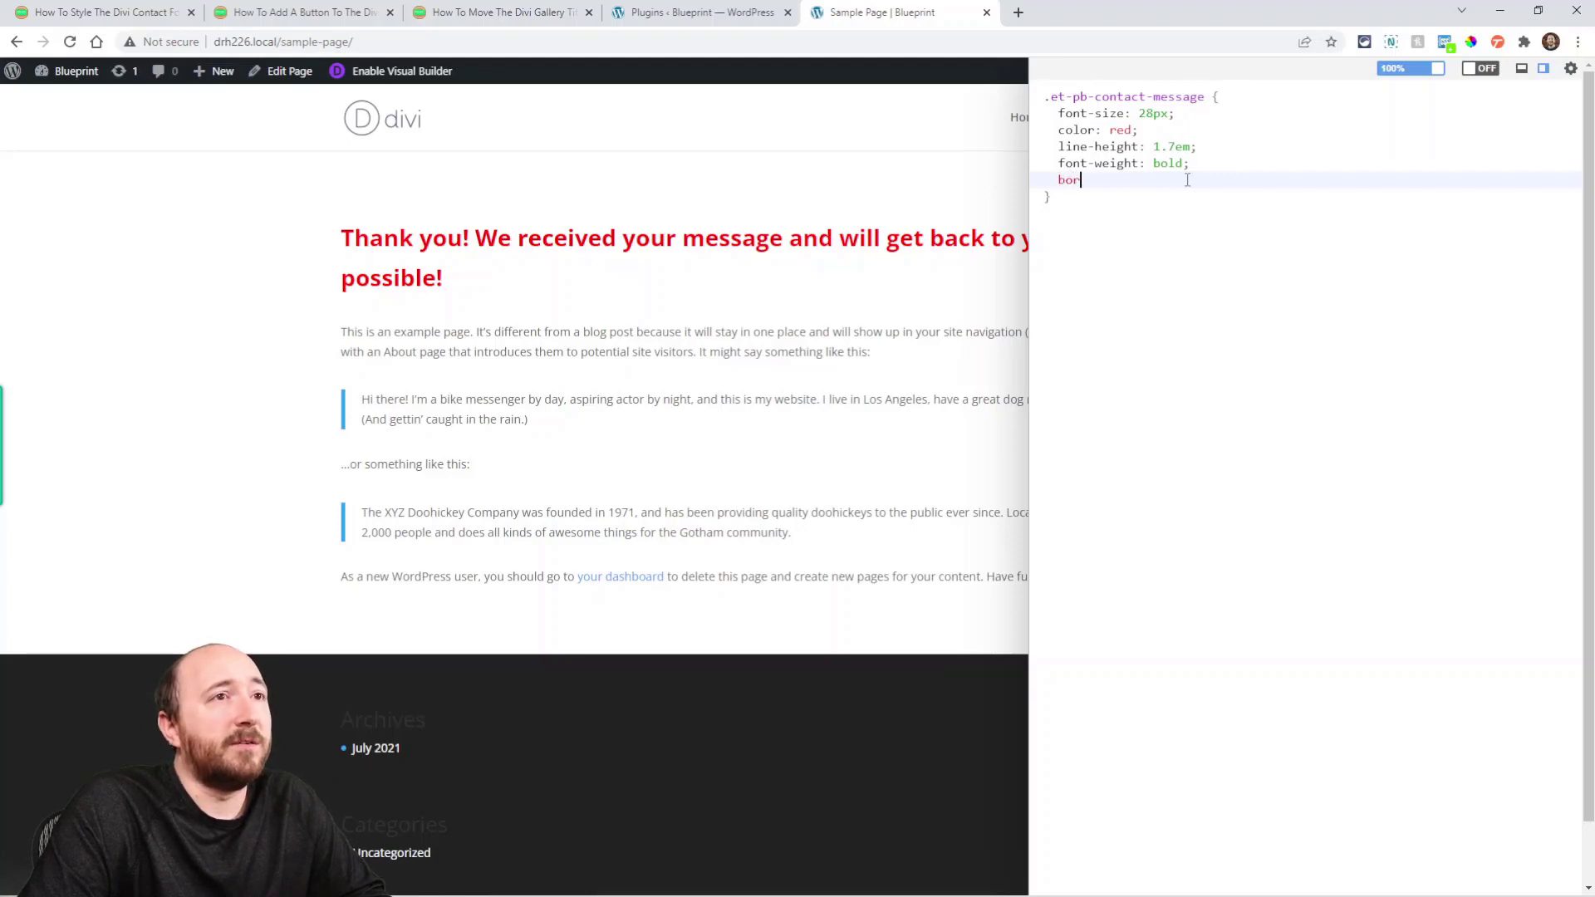
{"action": "type", "text": "der: 2p"}
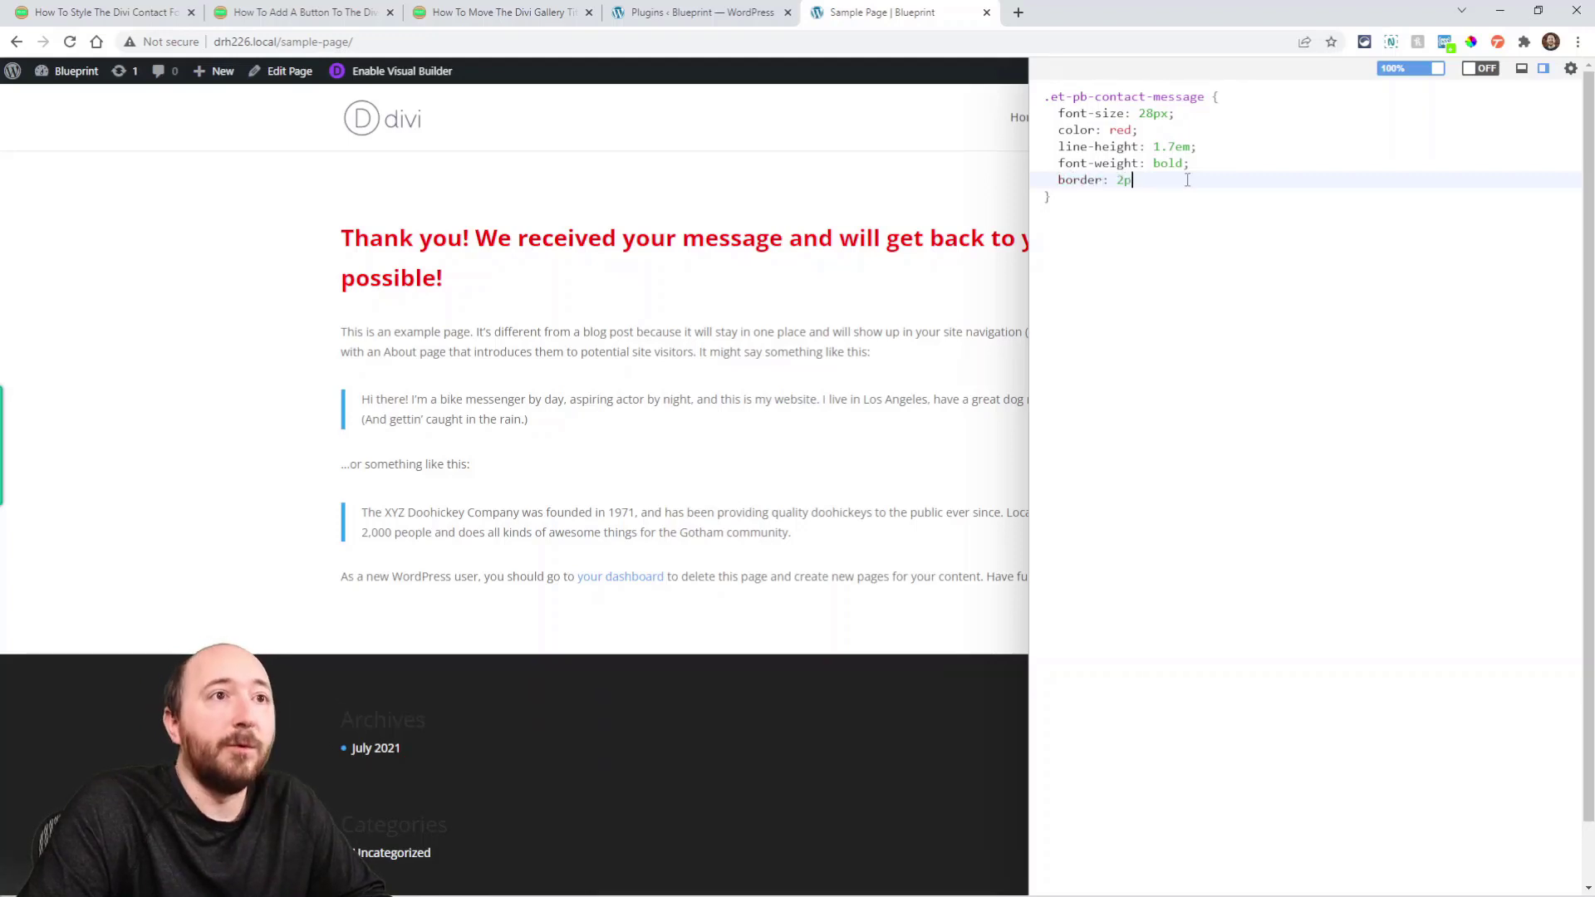
{"action": "type", "text": "x solid"}
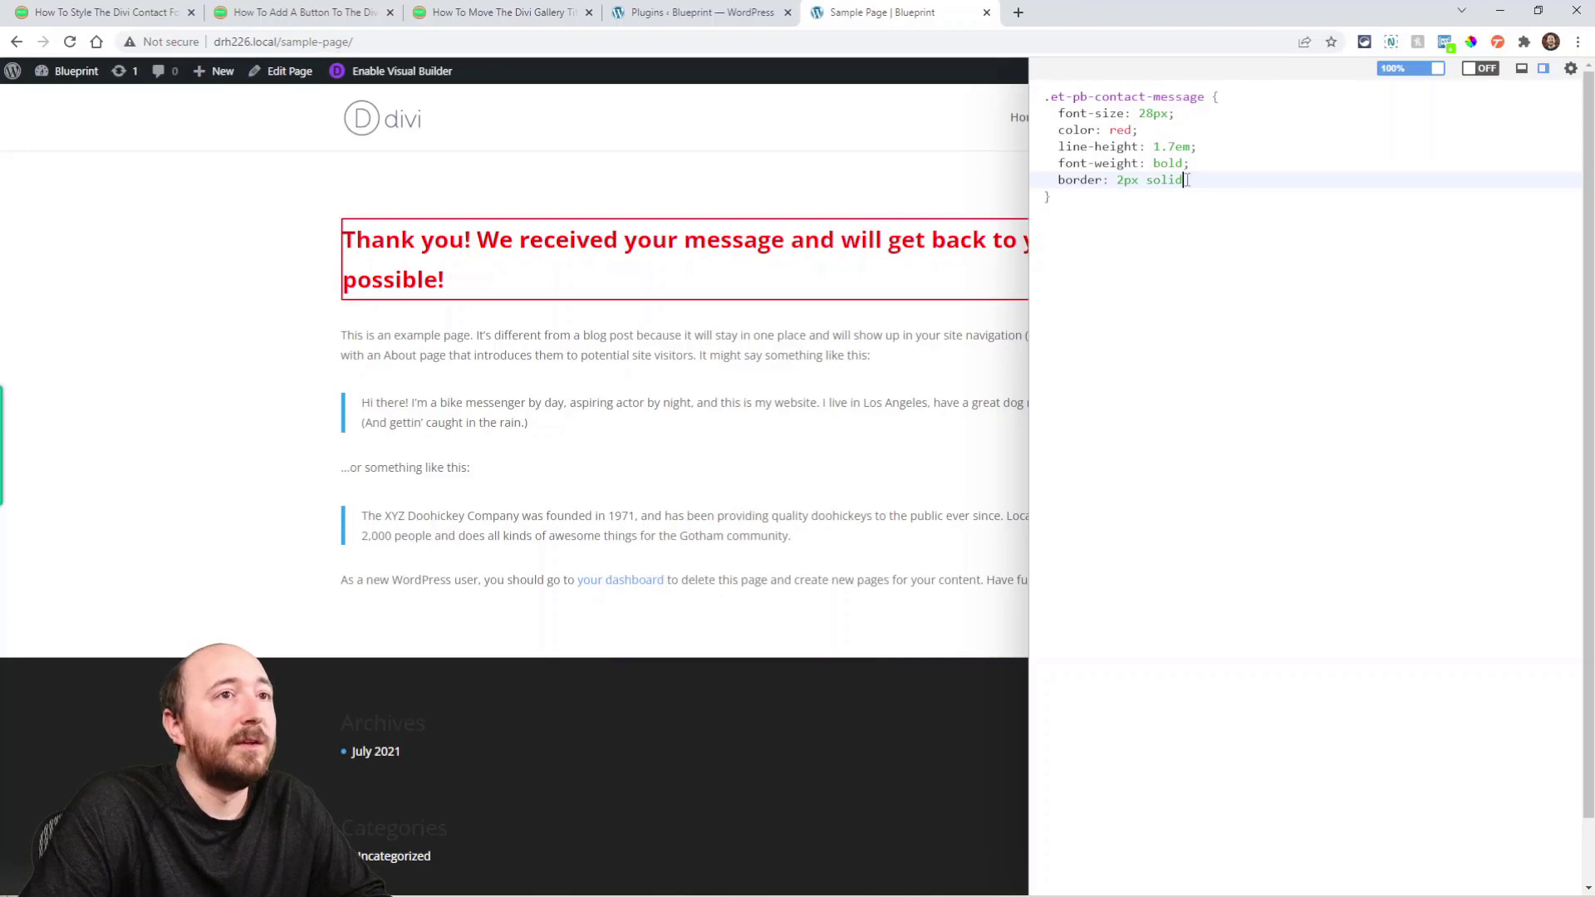
{"action": "type", "text": " black;"}
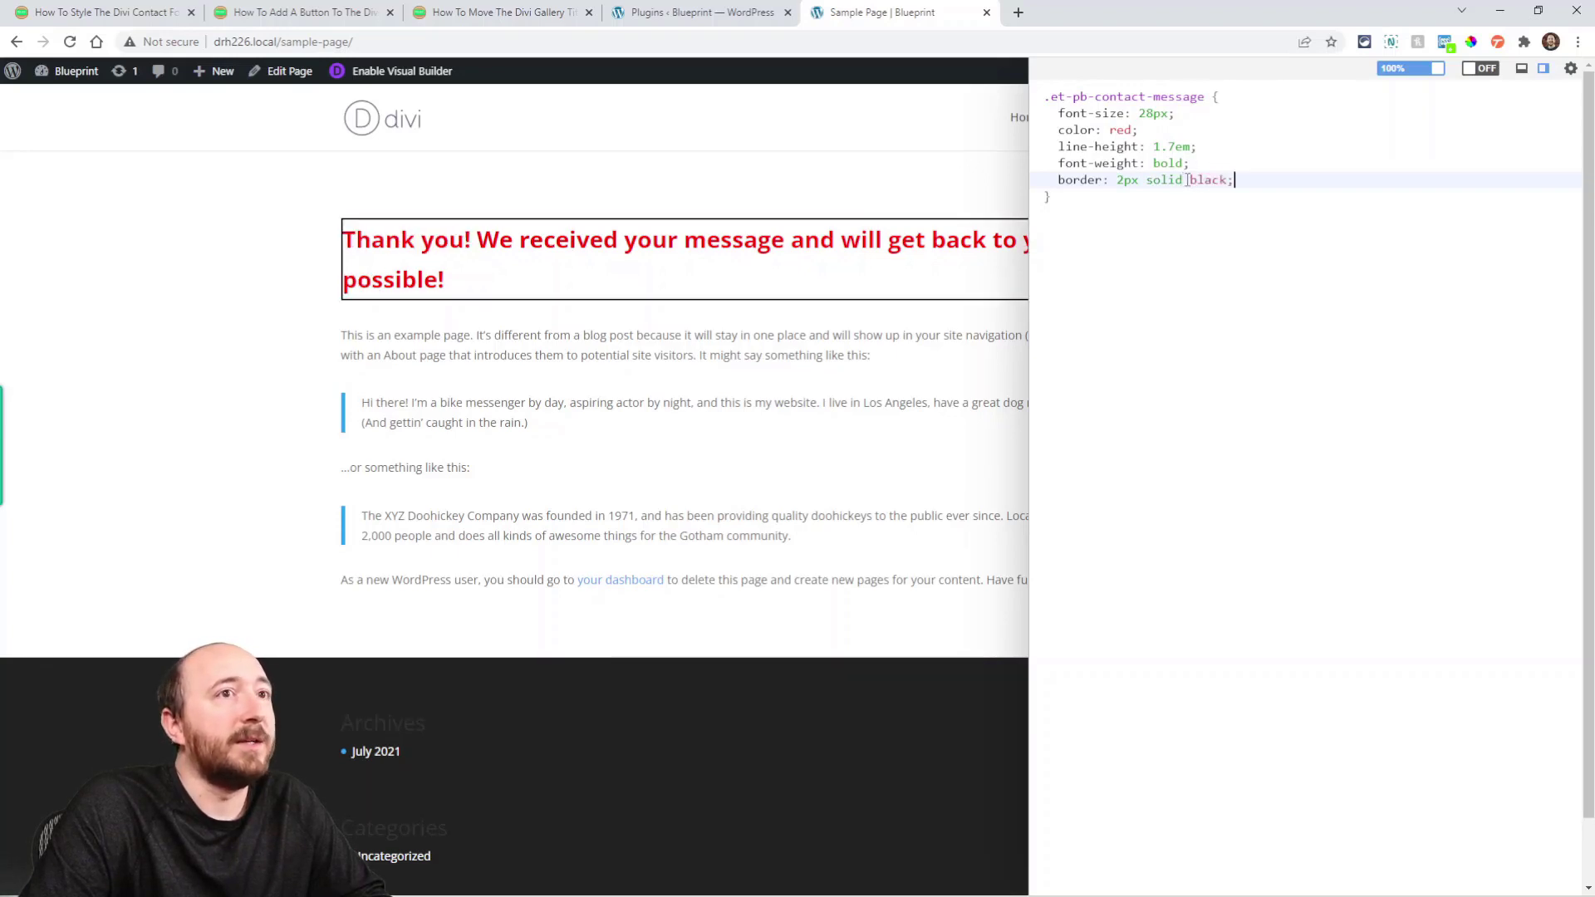
Add padding: 50px and border-radius: 10px to the .et-pb-contact-message rule, and close the live CSS editor
{"action": "key", "text": "Return"}
{"action": "type", "text": "pas"}
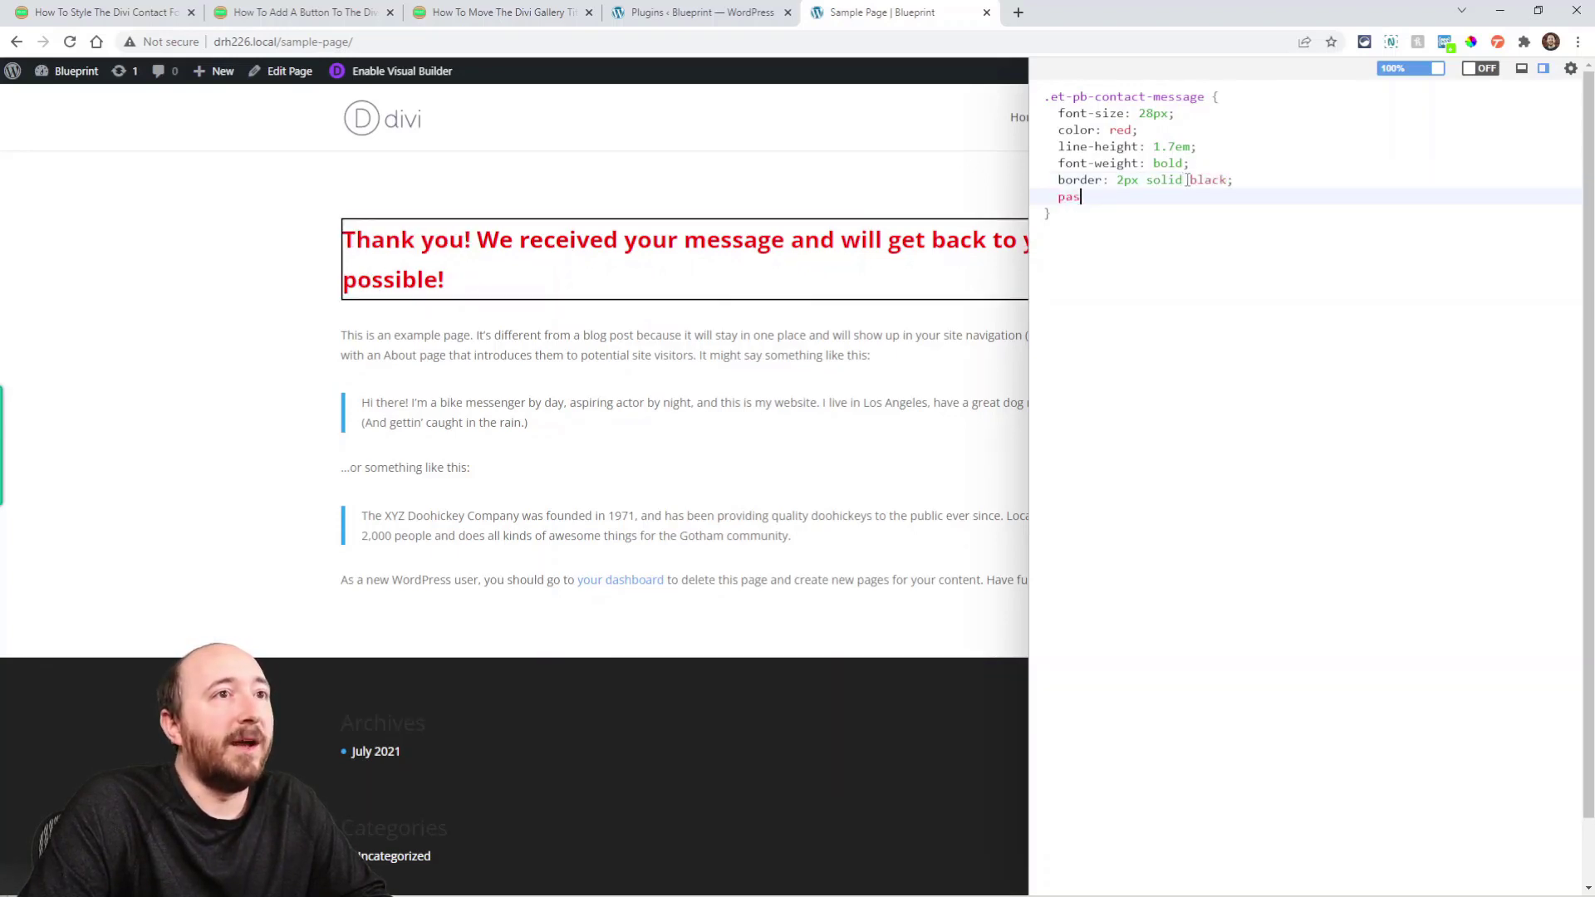
{"action": "type", "text": "ding:"}
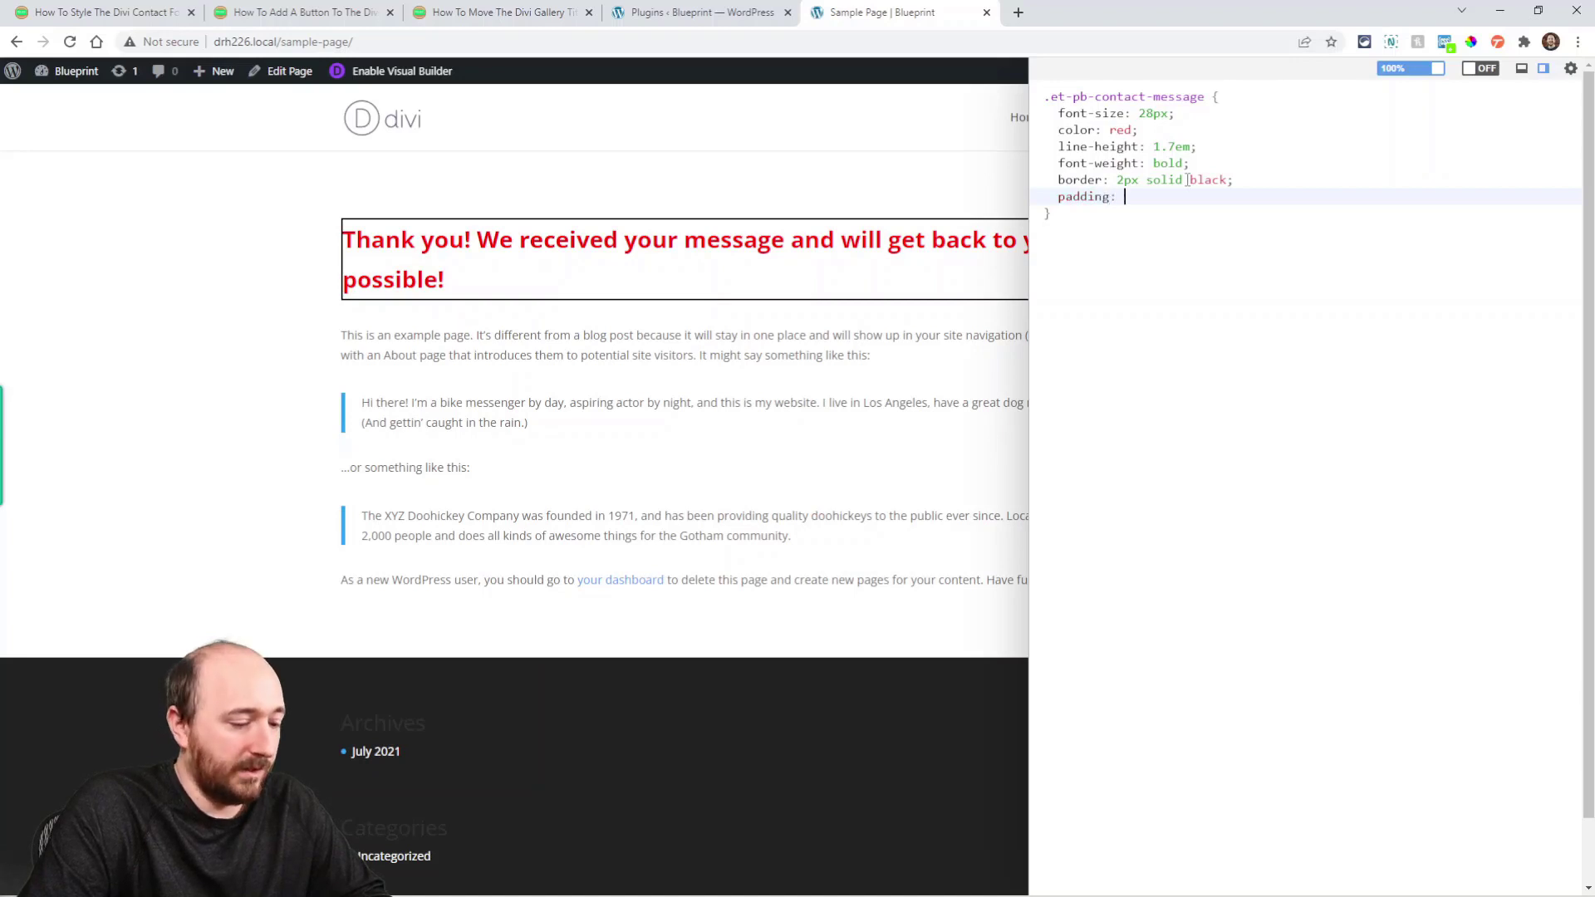
{"action": "type", "text": "50px;"}
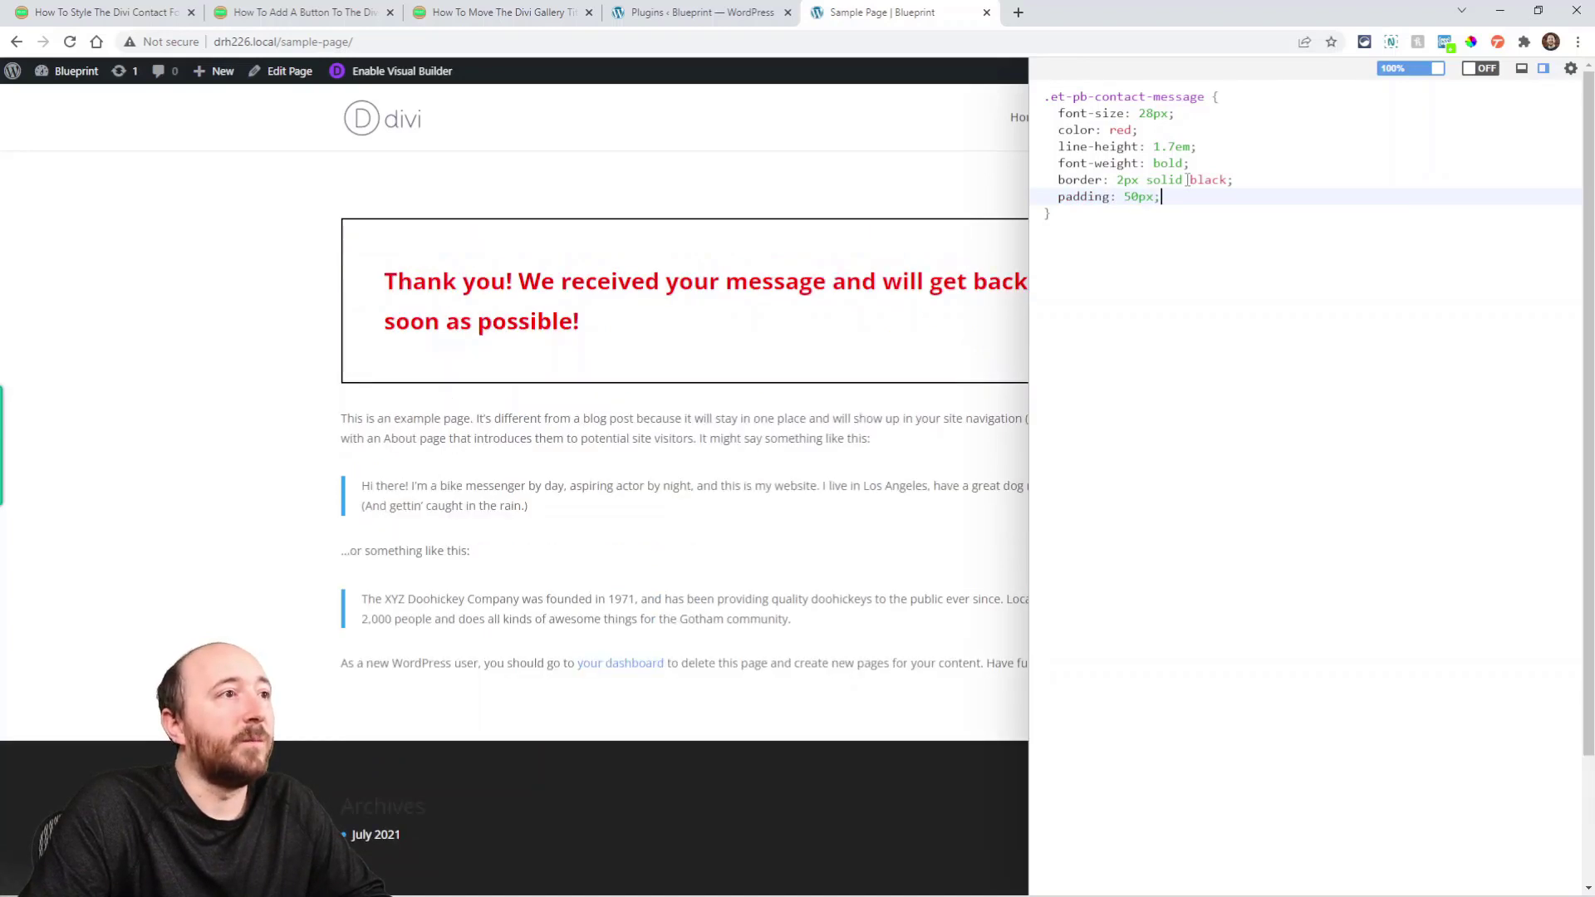
{"action": "key", "text": "Return"}
{"action": "type", "text": "borde"}
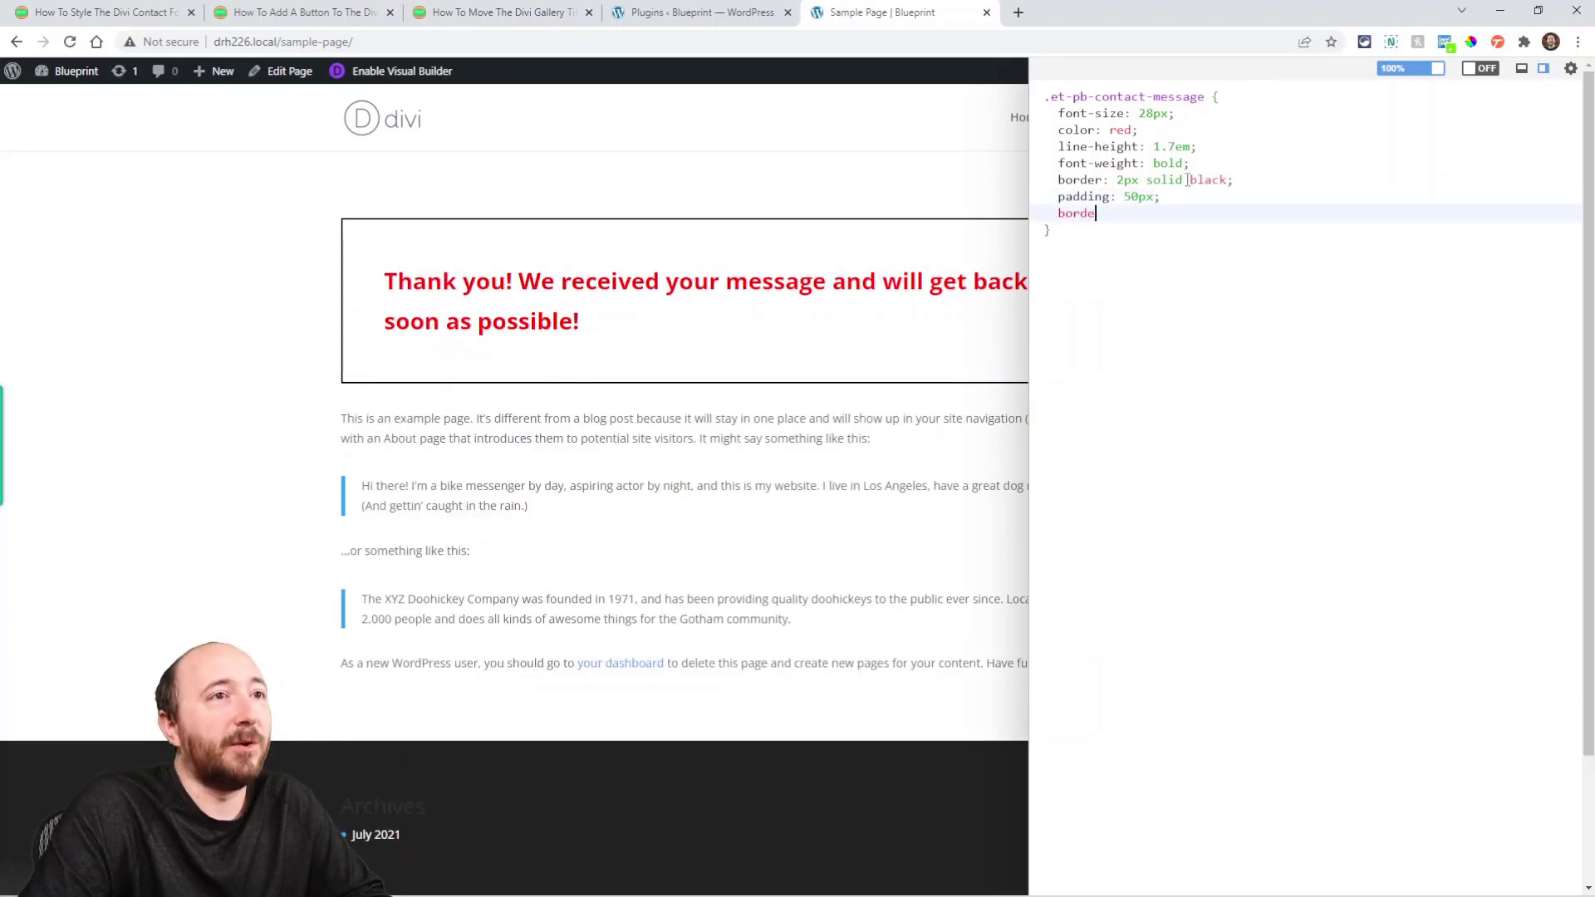
{"action": "type", "text": "r-radius: 10px;"}
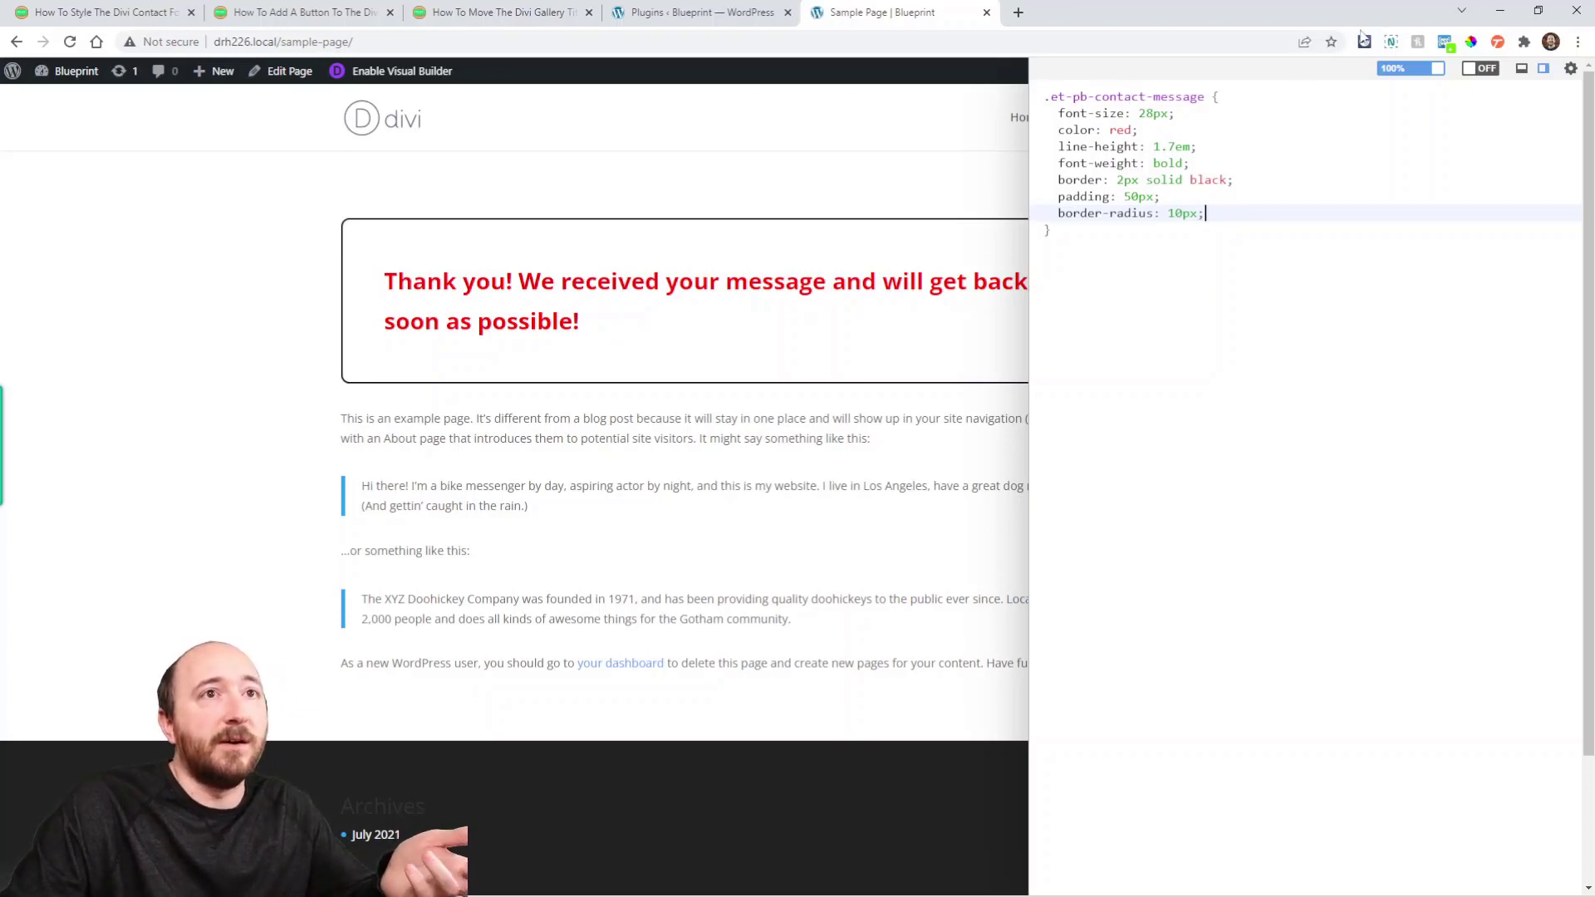
{"action": "left_click", "coordinate": [1446, 42]}
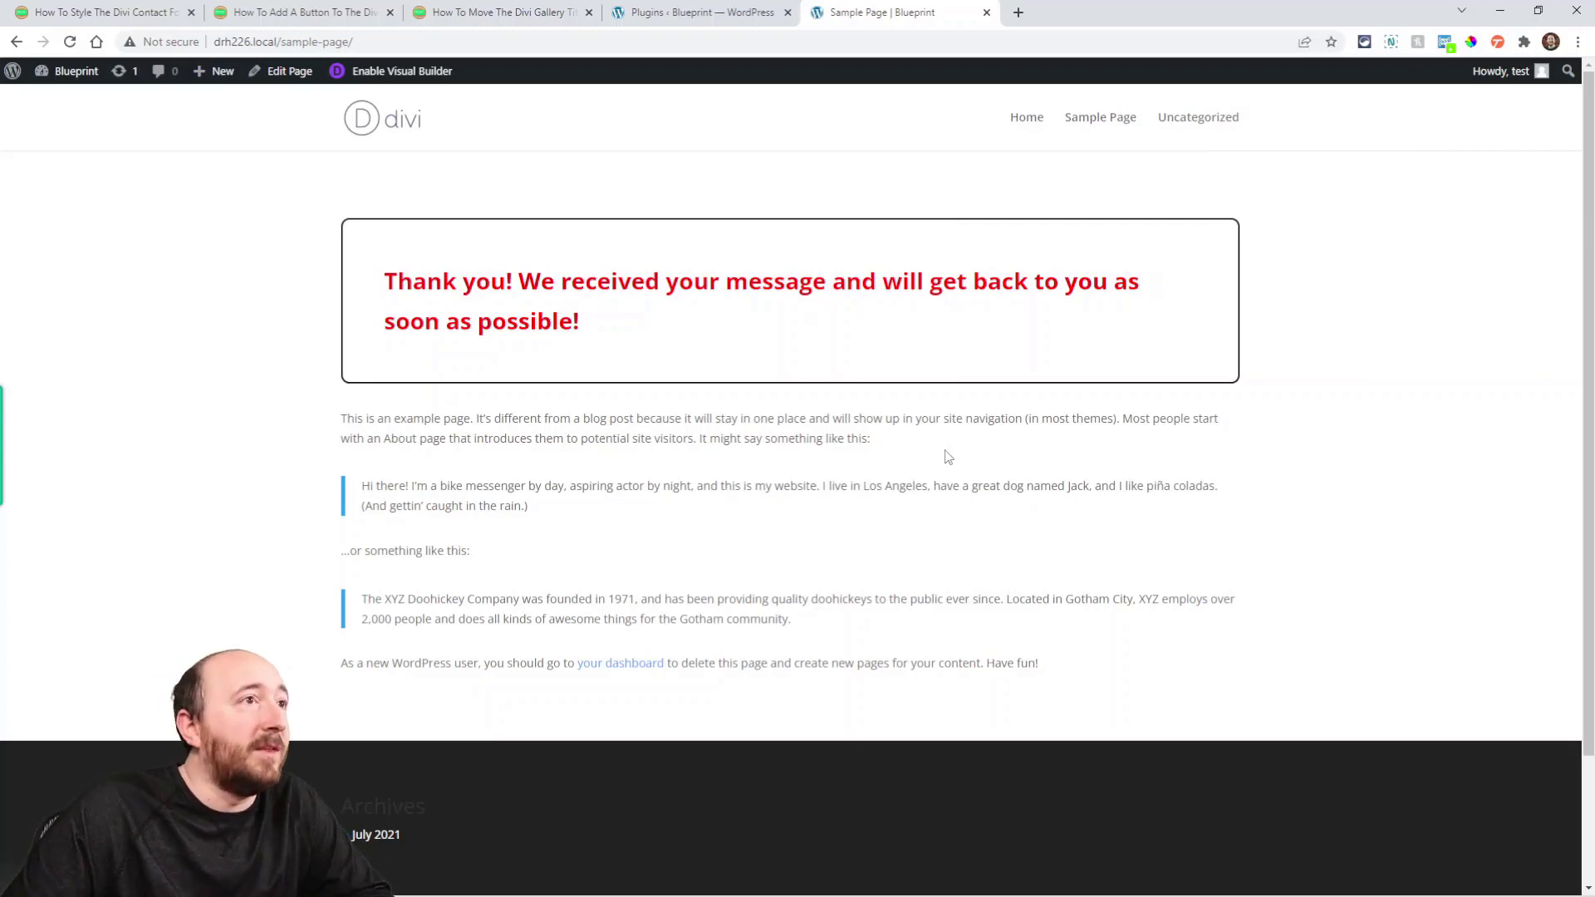
Review the tutorial's success message CSS snippet and its section on the Divi Contact Form Helper plugin
{"action": "left_click", "coordinate": [120, 11]}
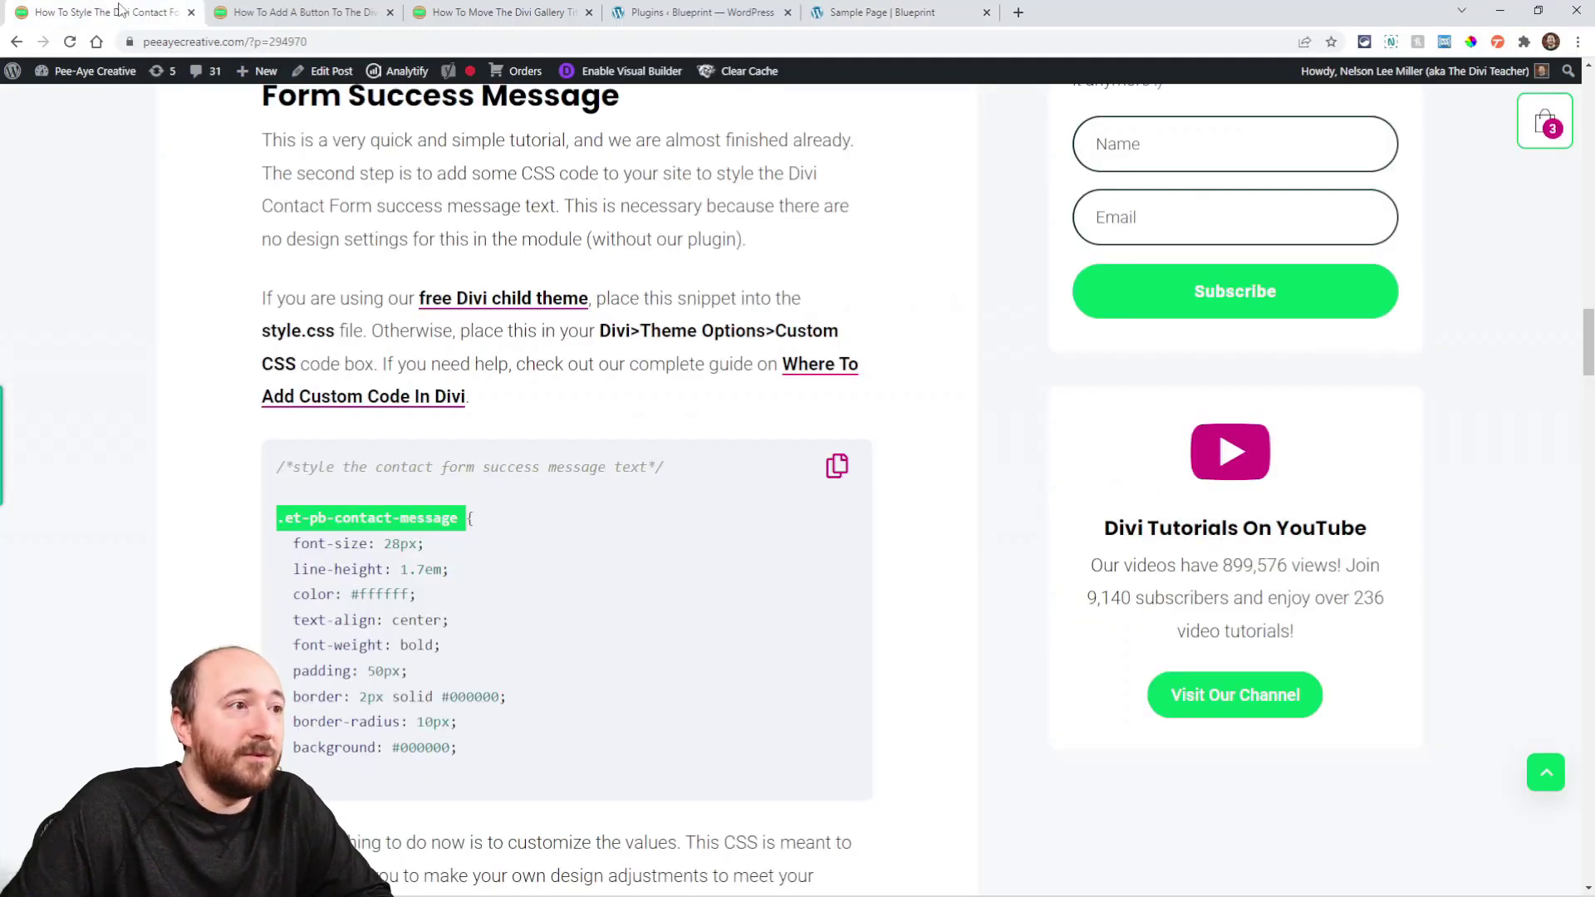
{"action": "scroll", "coordinate": [619, 466], "scroll_direction": "down", "scroll_amount": 3}
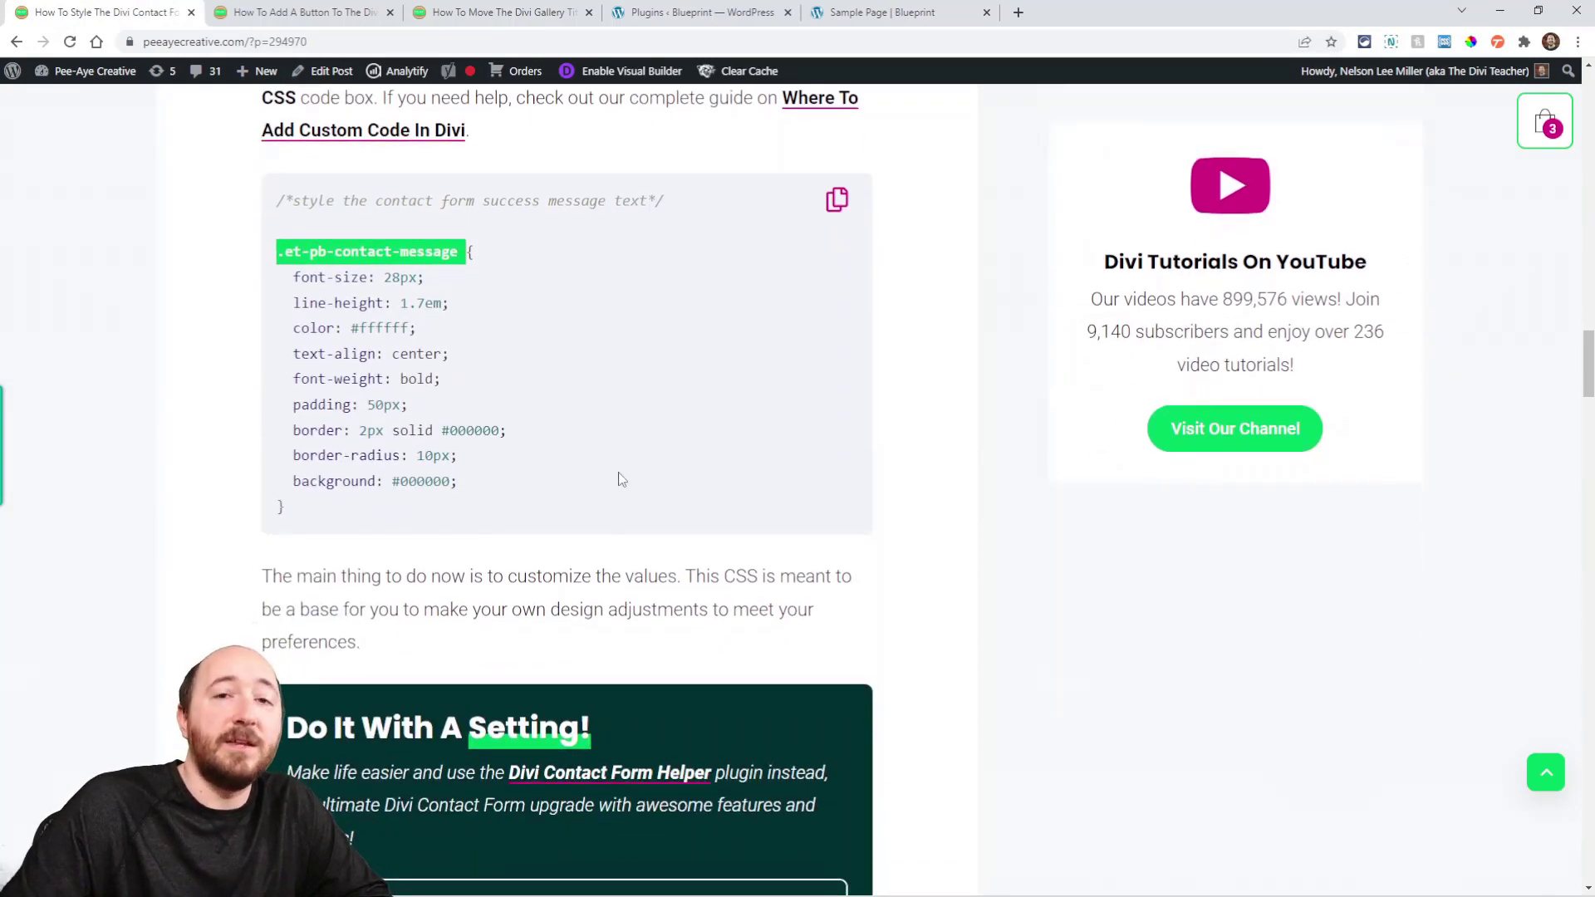
{"action": "scroll", "coordinate": [619, 481], "scroll_direction": "down", "scroll_amount": 5}
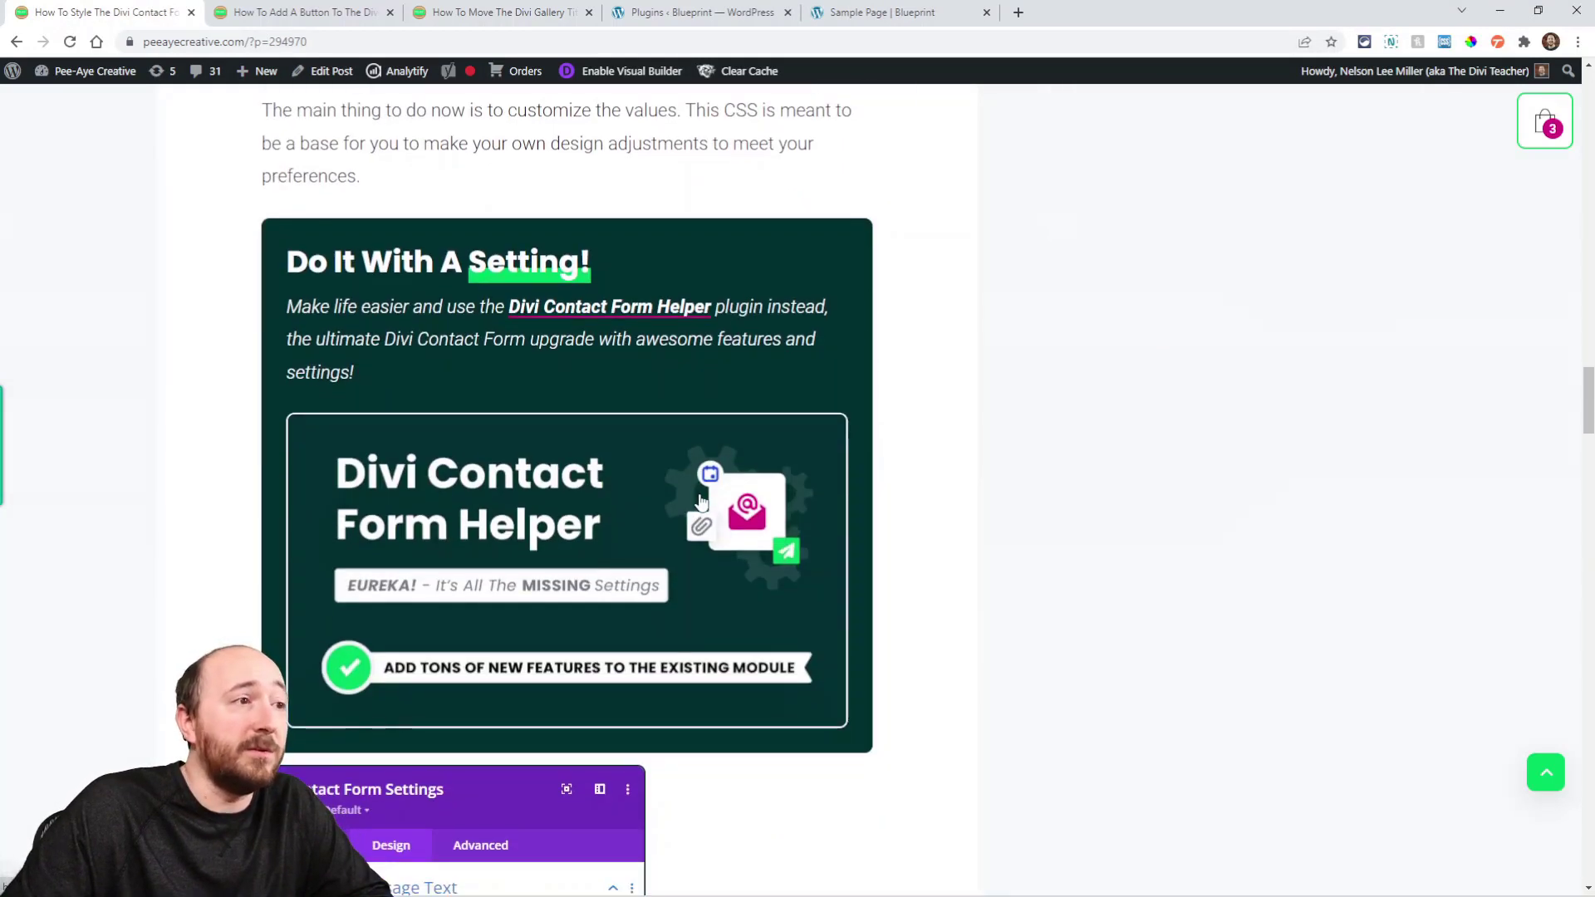
{"action": "scroll", "coordinate": [766, 664], "scroll_direction": "down", "scroll_amount": 1}
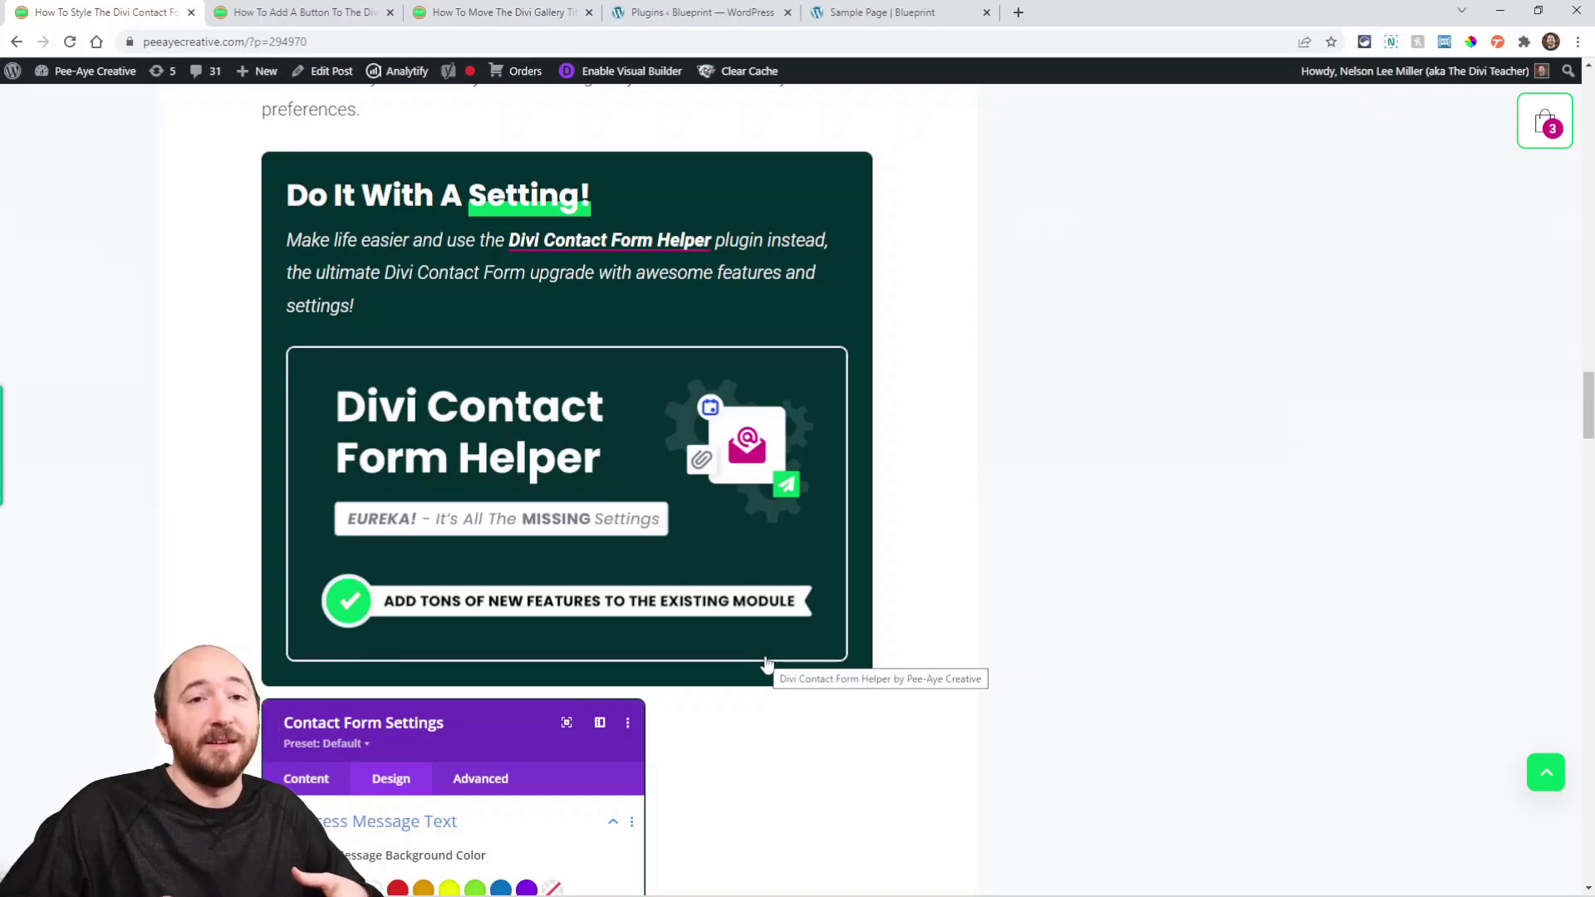
Open the Sample Page in the Visual Builder and examine the contact form module's content settings
{"action": "left_click", "coordinate": [874, 15]}
{"action": "left_click", "coordinate": [381, 73]}
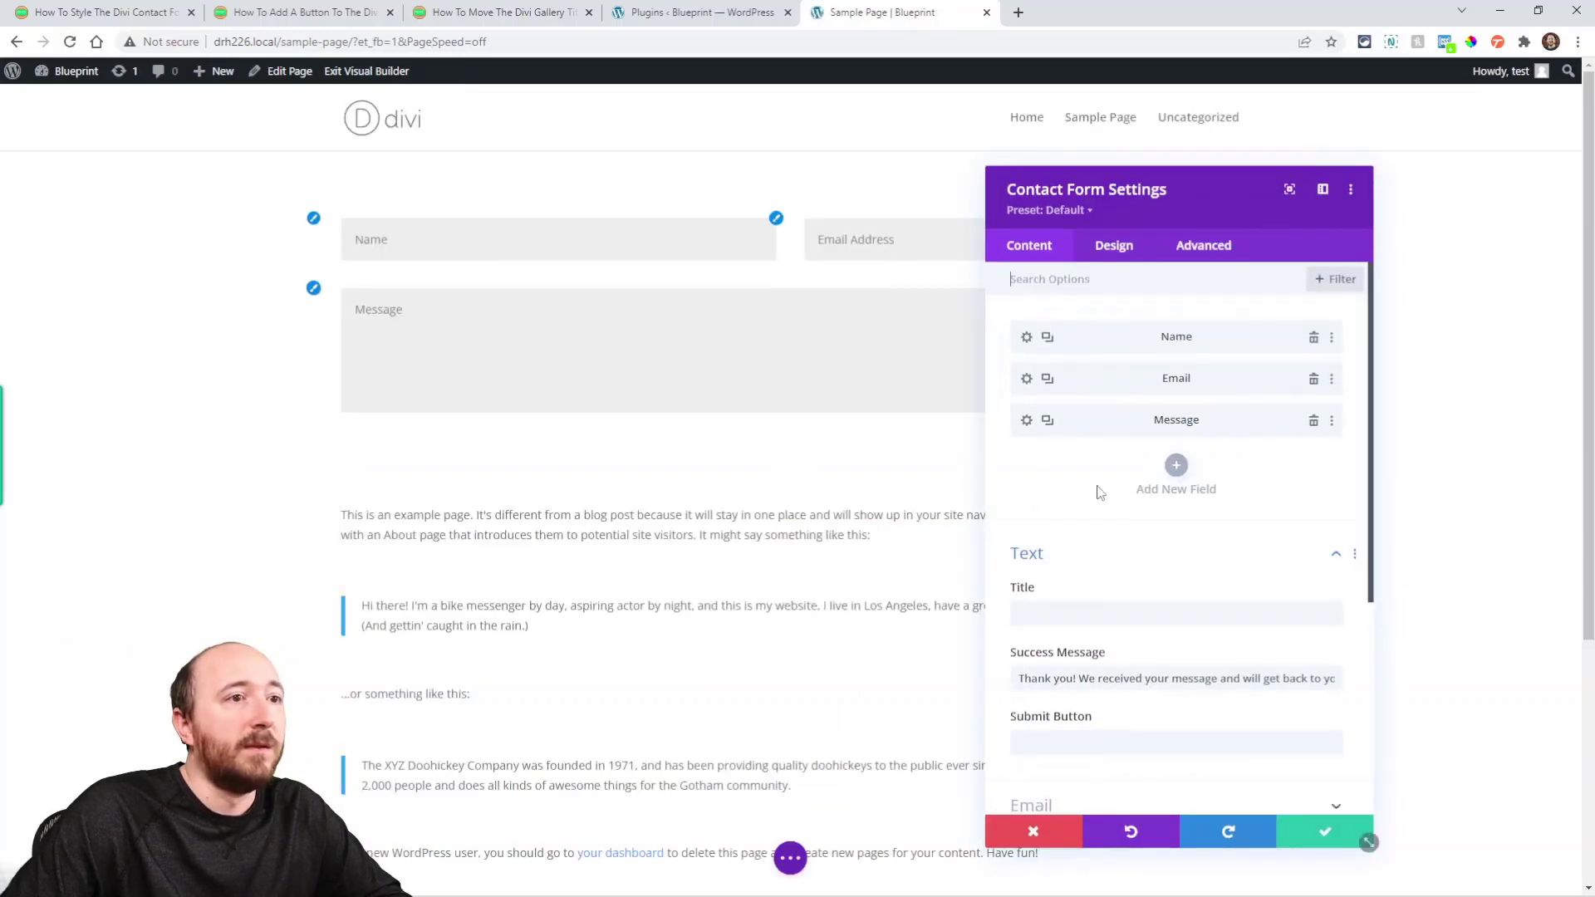
{"action": "scroll", "coordinate": [1157, 544], "scroll_direction": "down", "scroll_amount": 4}
{"action": "scroll", "coordinate": [1141, 509], "scroll_direction": "up", "scroll_amount": 4}
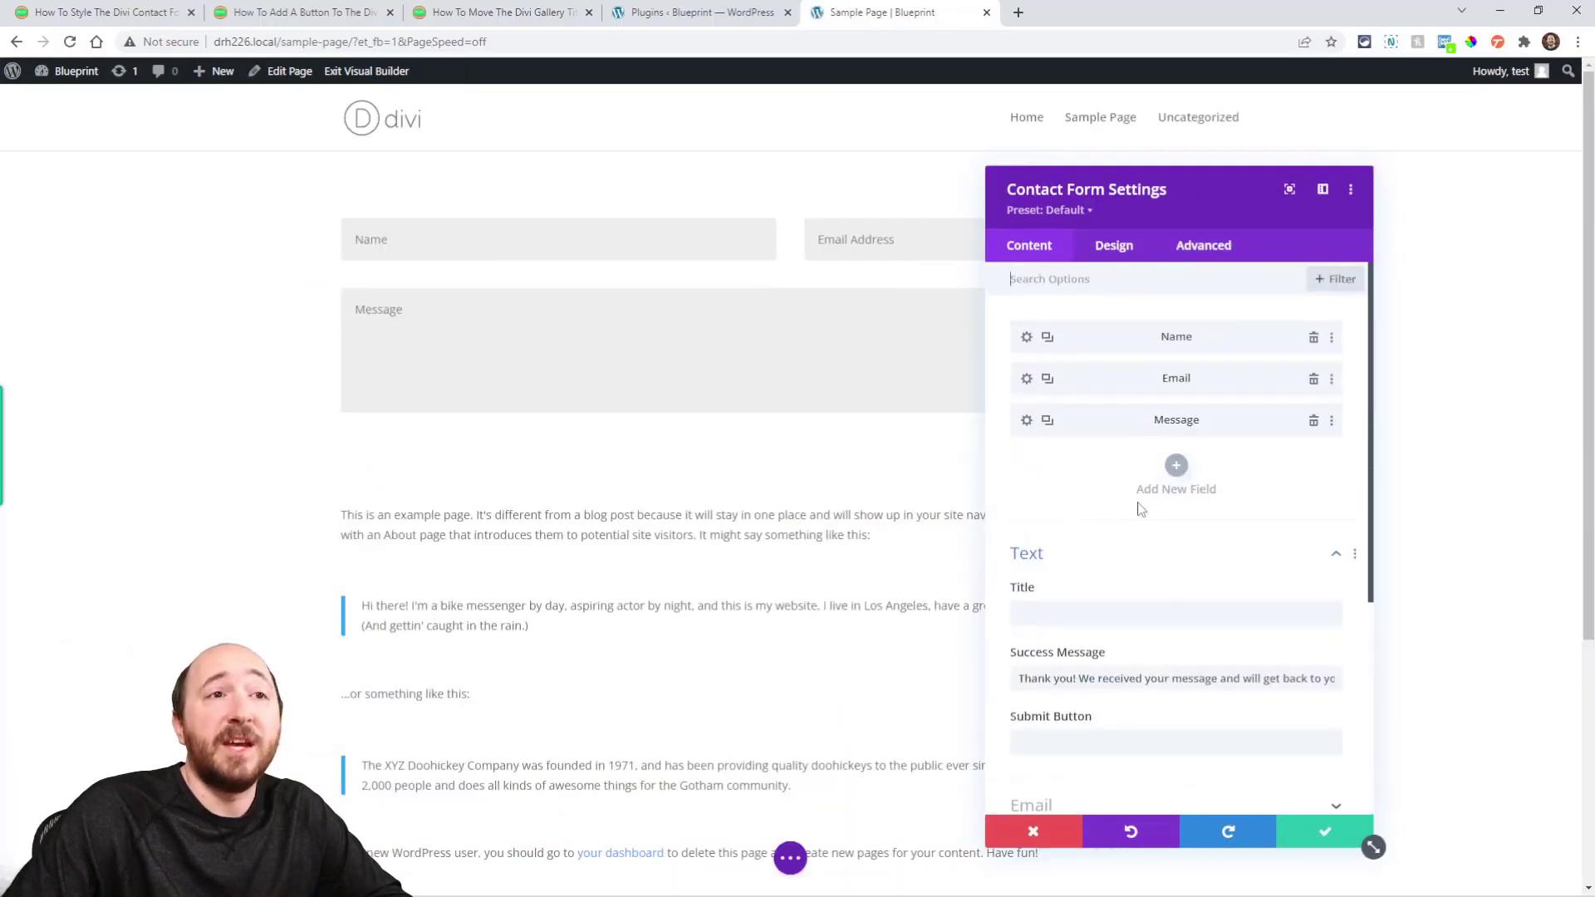
Activate the Divi Contact Form Helper plugin on the WordPress Plugins page
{"action": "left_click", "coordinate": [654, 15]}
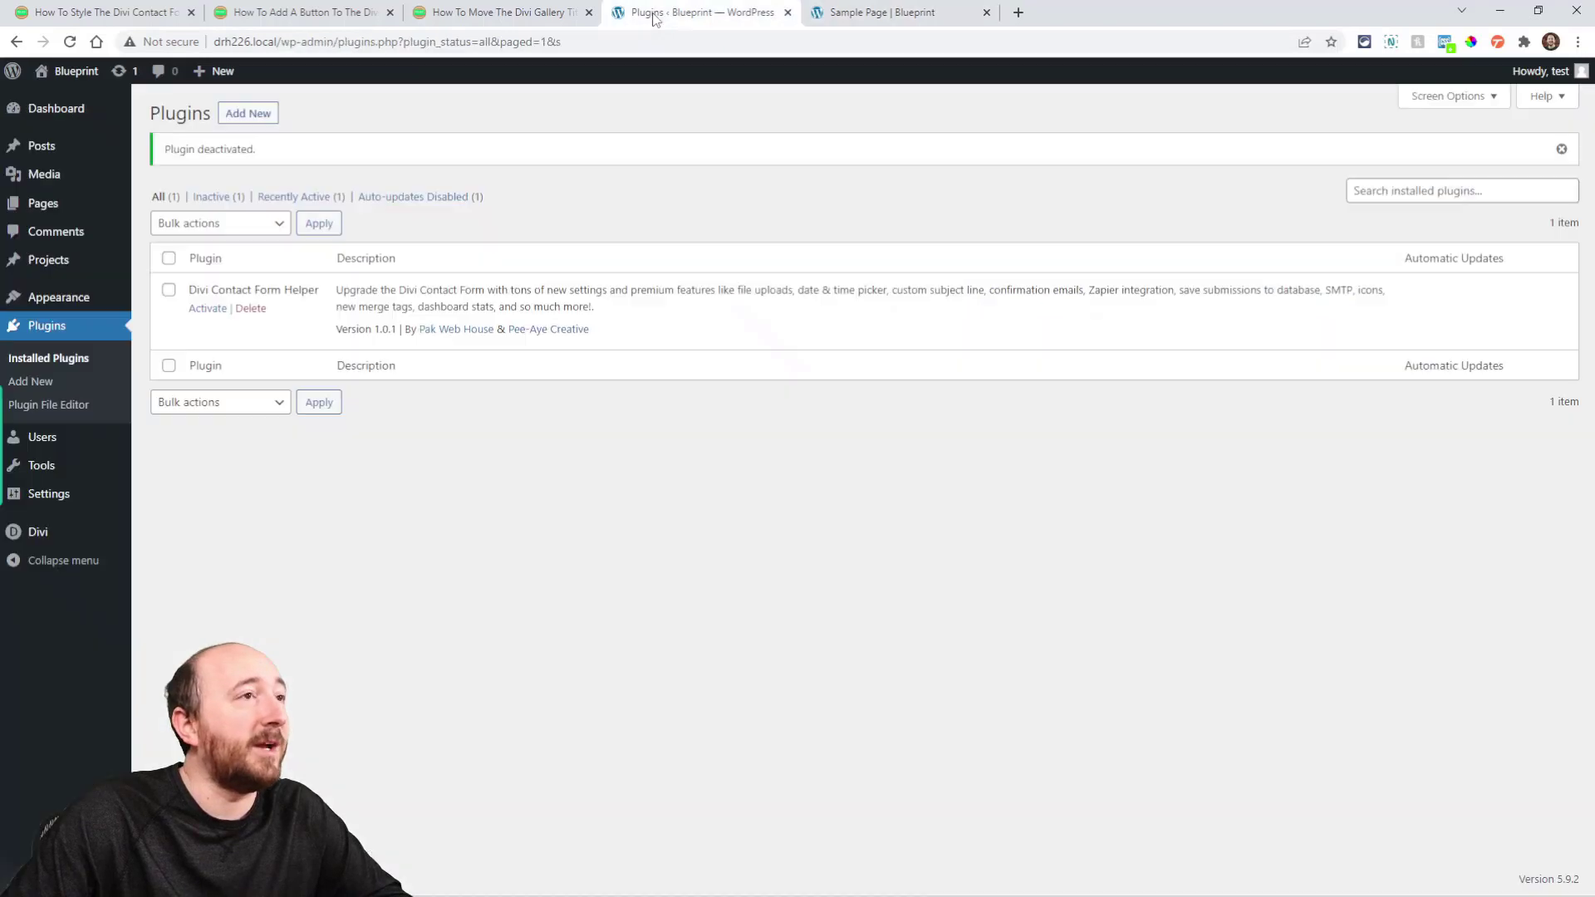
{"action": "triple_click", "coordinate": [240, 288]}
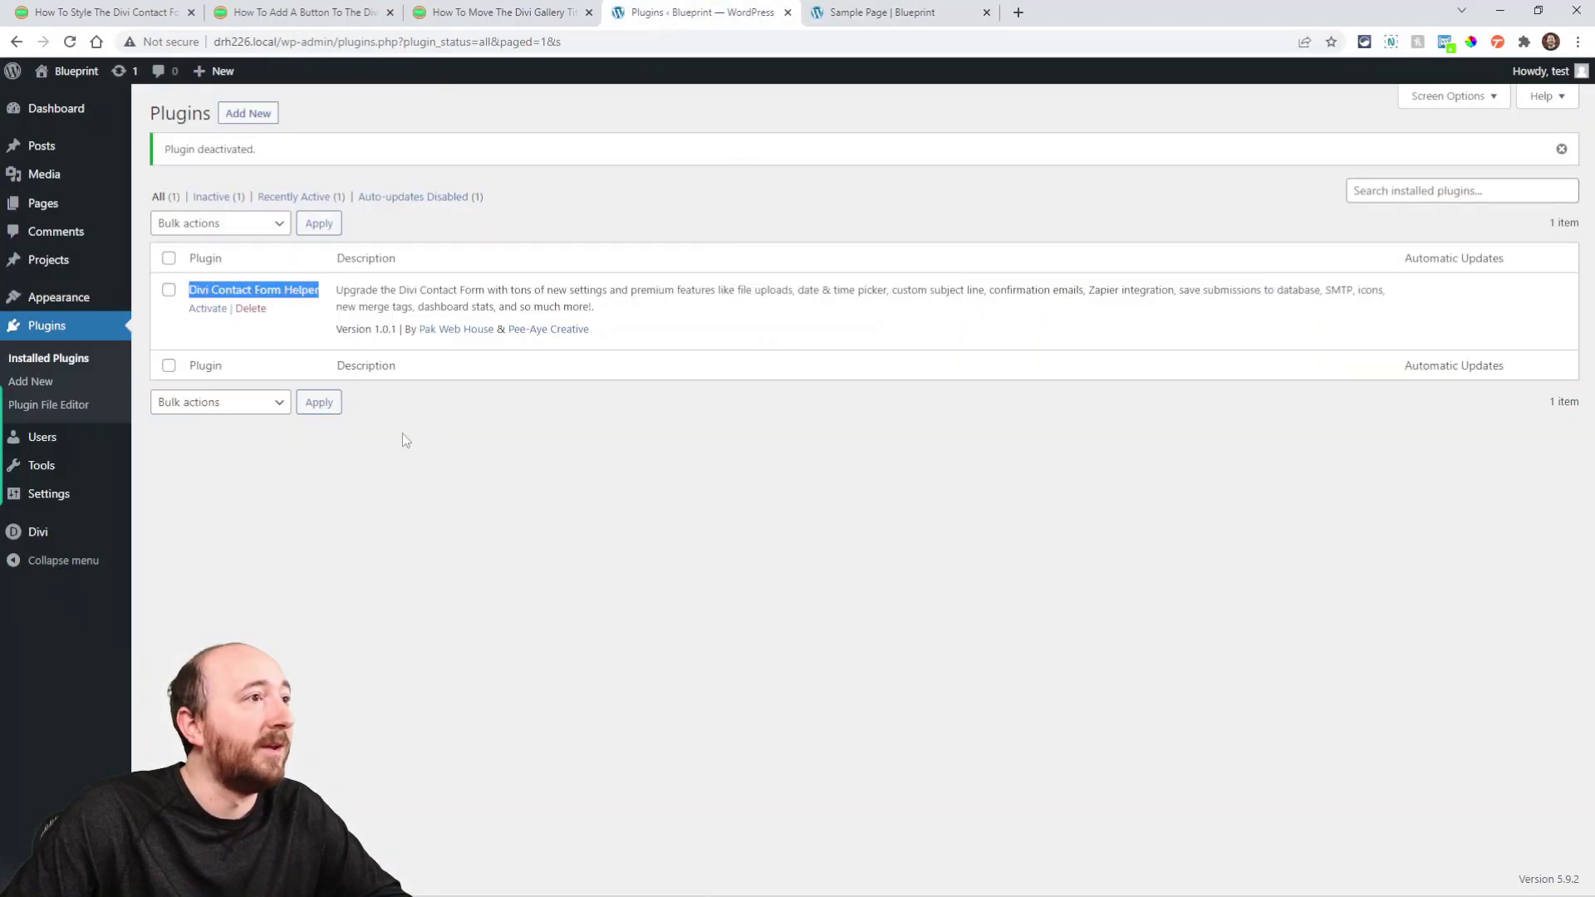
{"action": "left_click", "coordinate": [207, 308]}
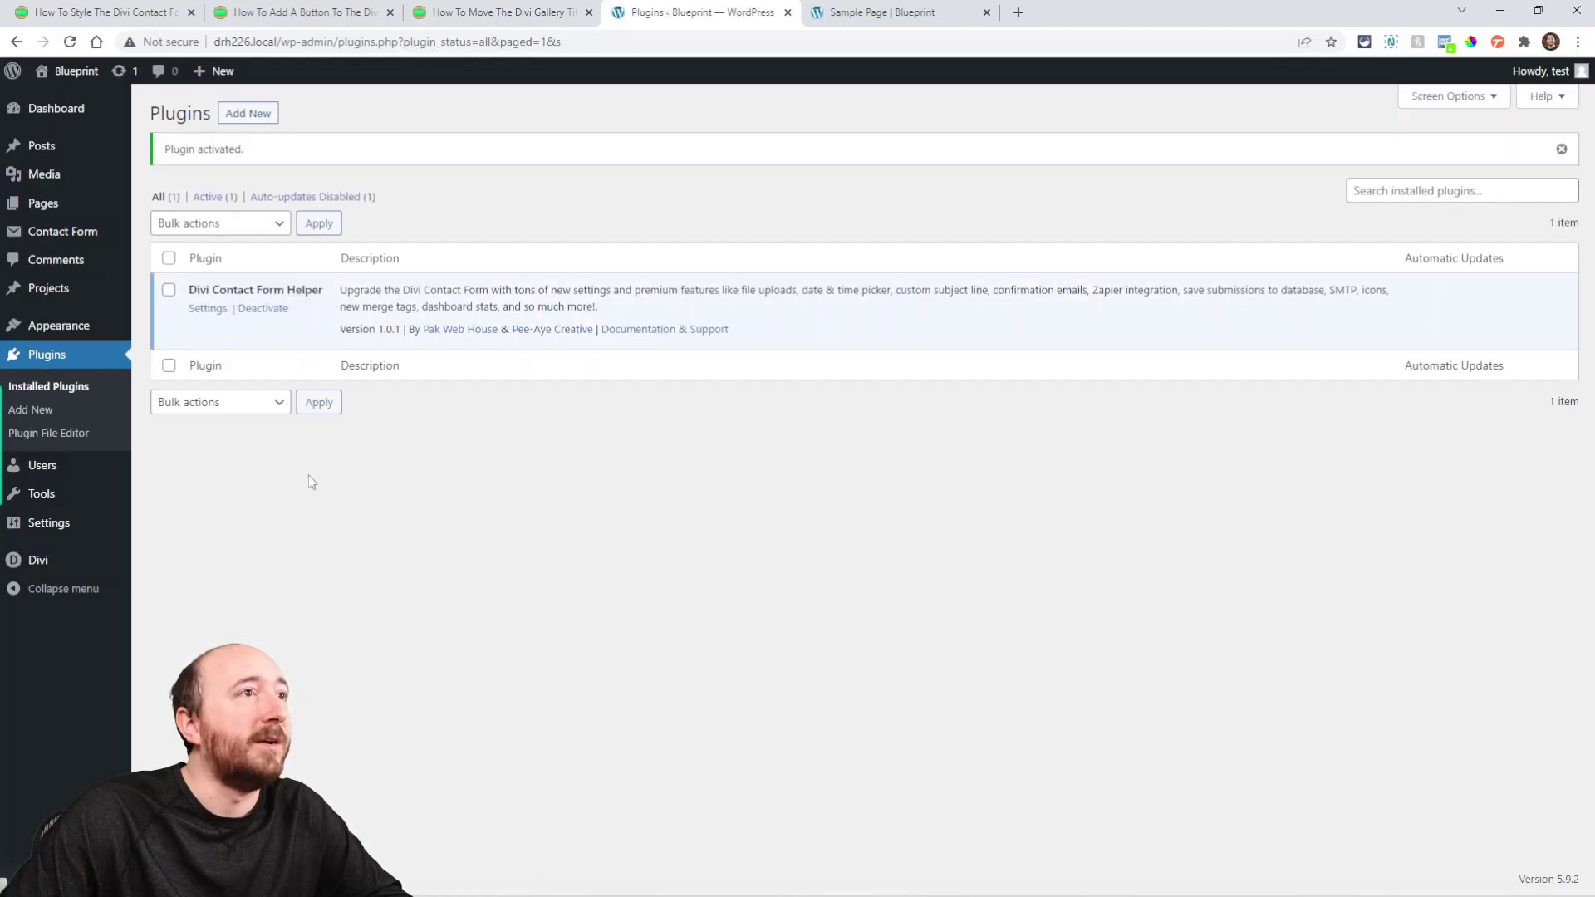
Reload the Sample Page in the Visual Builder and reopen the contact form settings to examine the plugin's content options
{"action": "left_click", "coordinate": [887, 16]}
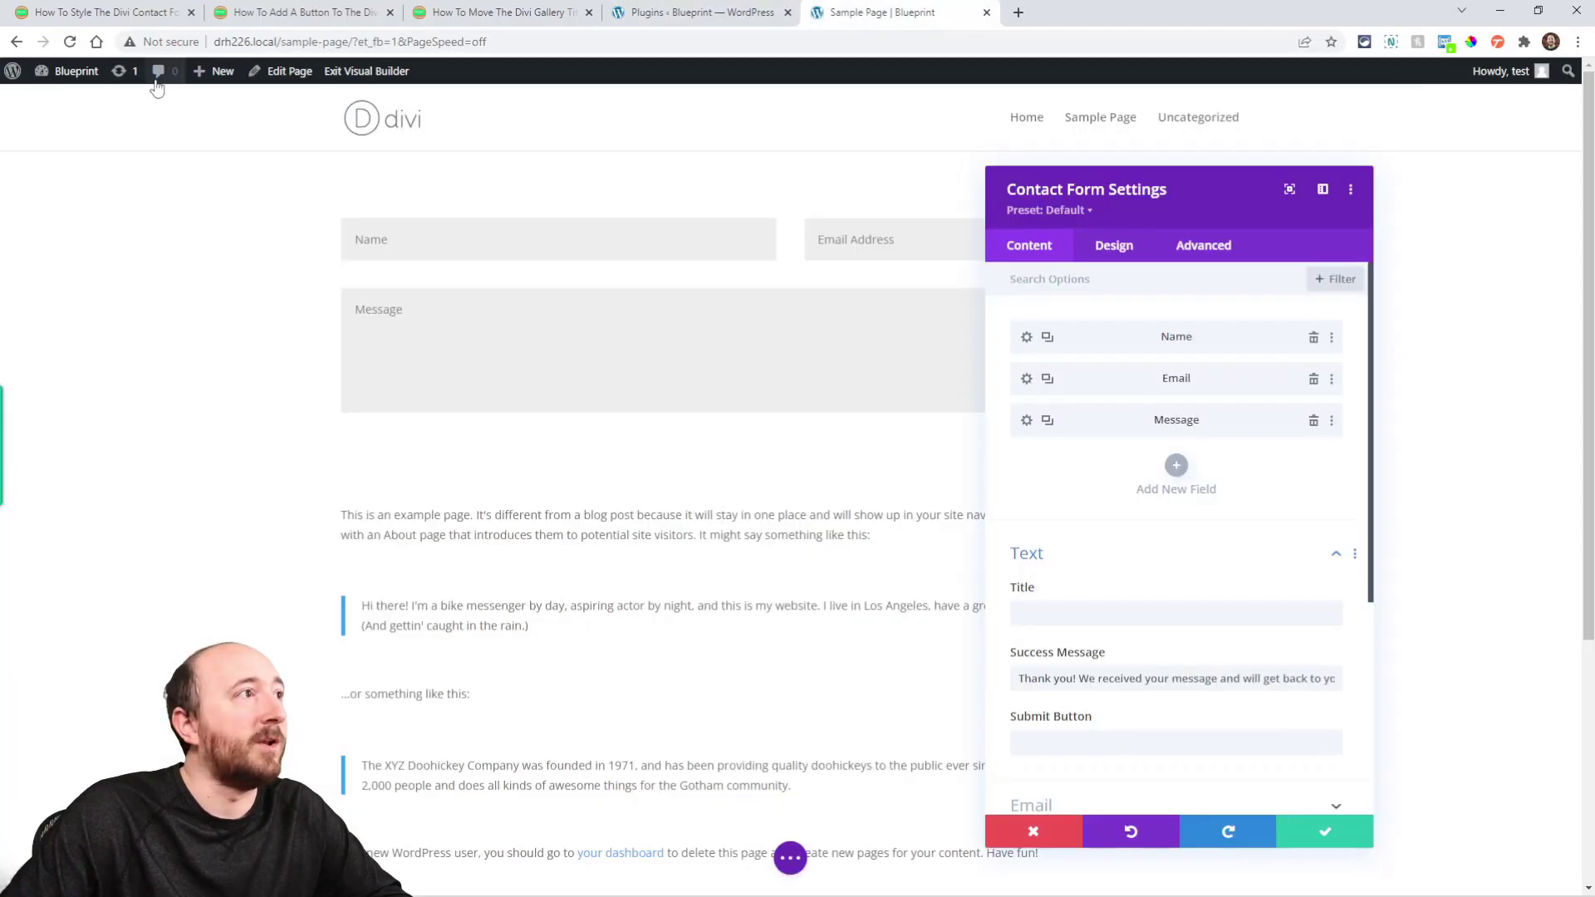
{"action": "left_click", "coordinate": [70, 42]}
{"action": "left_click", "coordinate": [875, 137]}
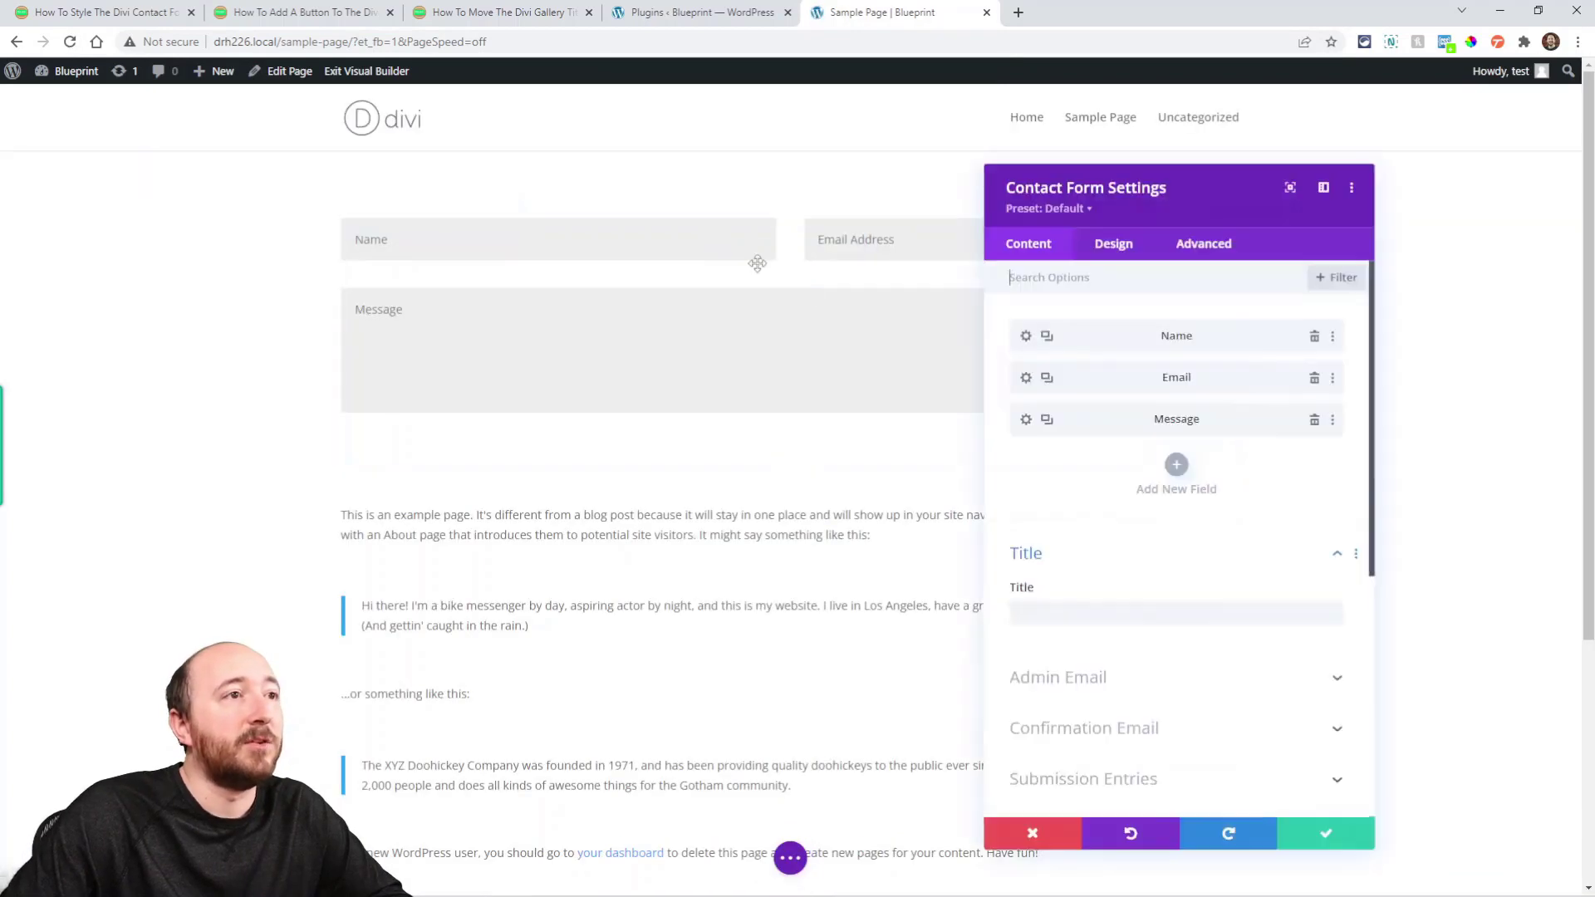
{"action": "scroll", "coordinate": [1157, 609], "scroll_direction": "down", "scroll_amount": 3}
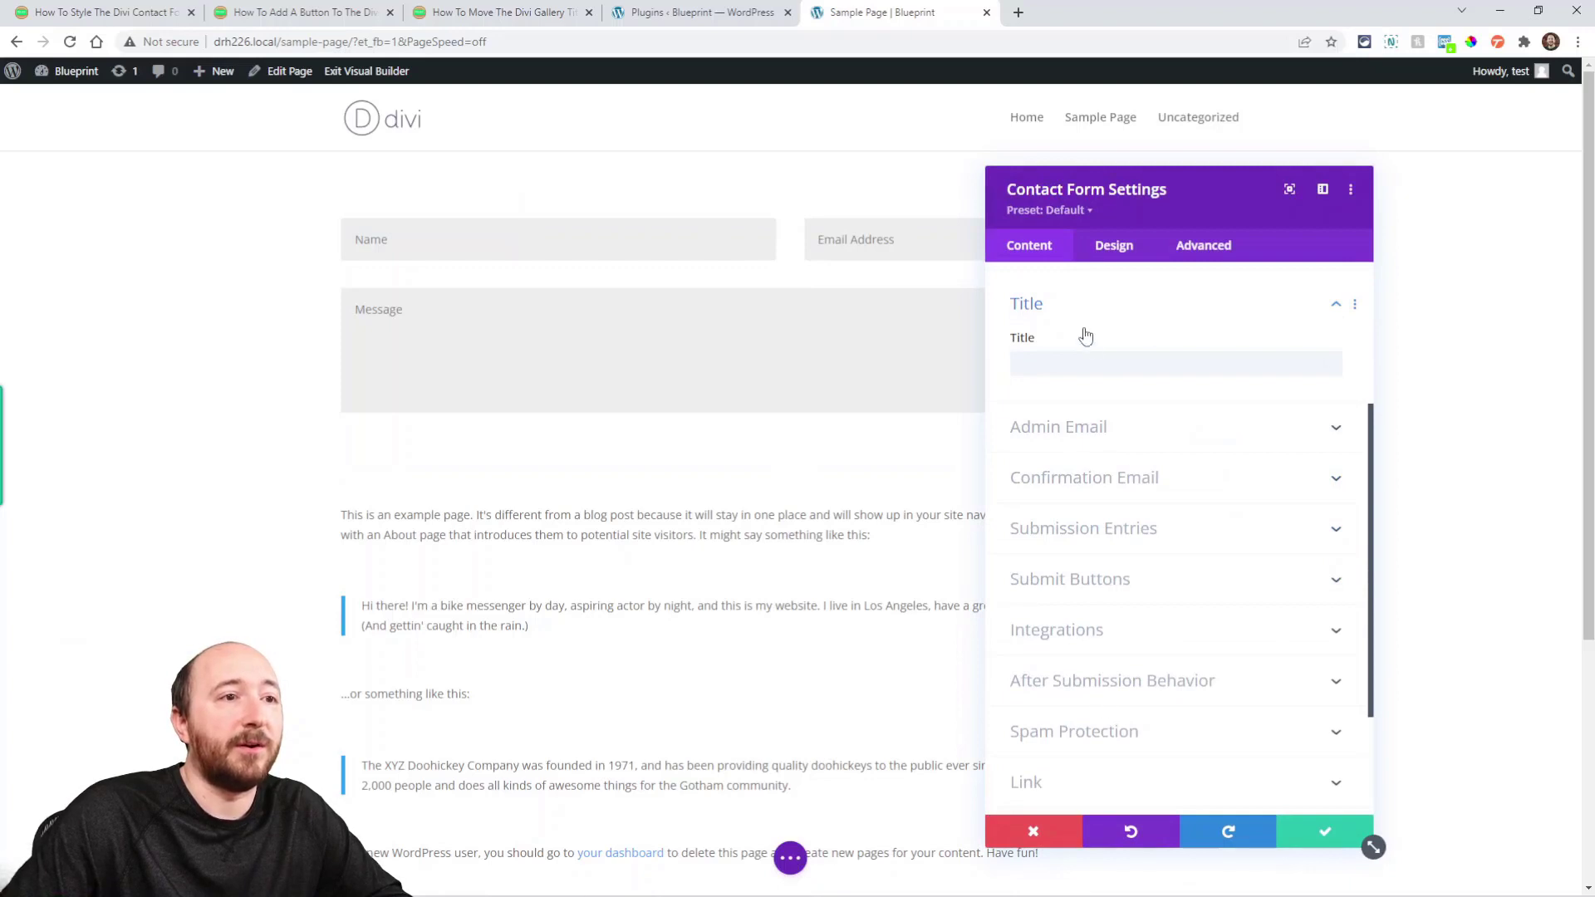
{"action": "scroll", "coordinate": [1144, 460], "scroll_direction": "up", "scroll_amount": 3}
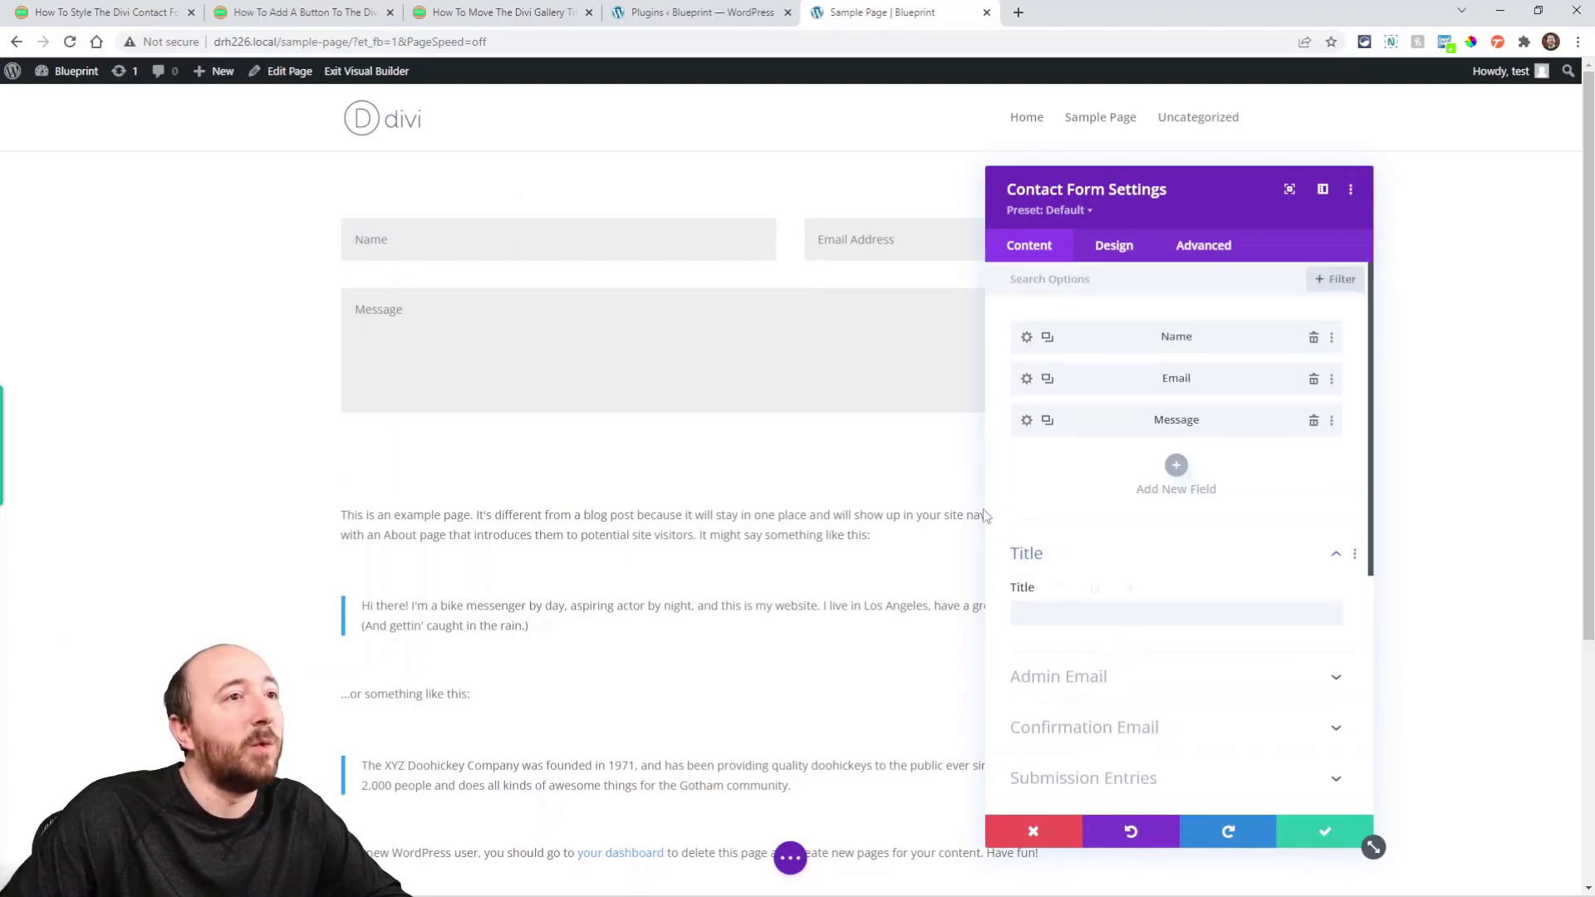
{"action": "scroll", "coordinate": [1163, 540], "scroll_direction": "down", "scroll_amount": 3}
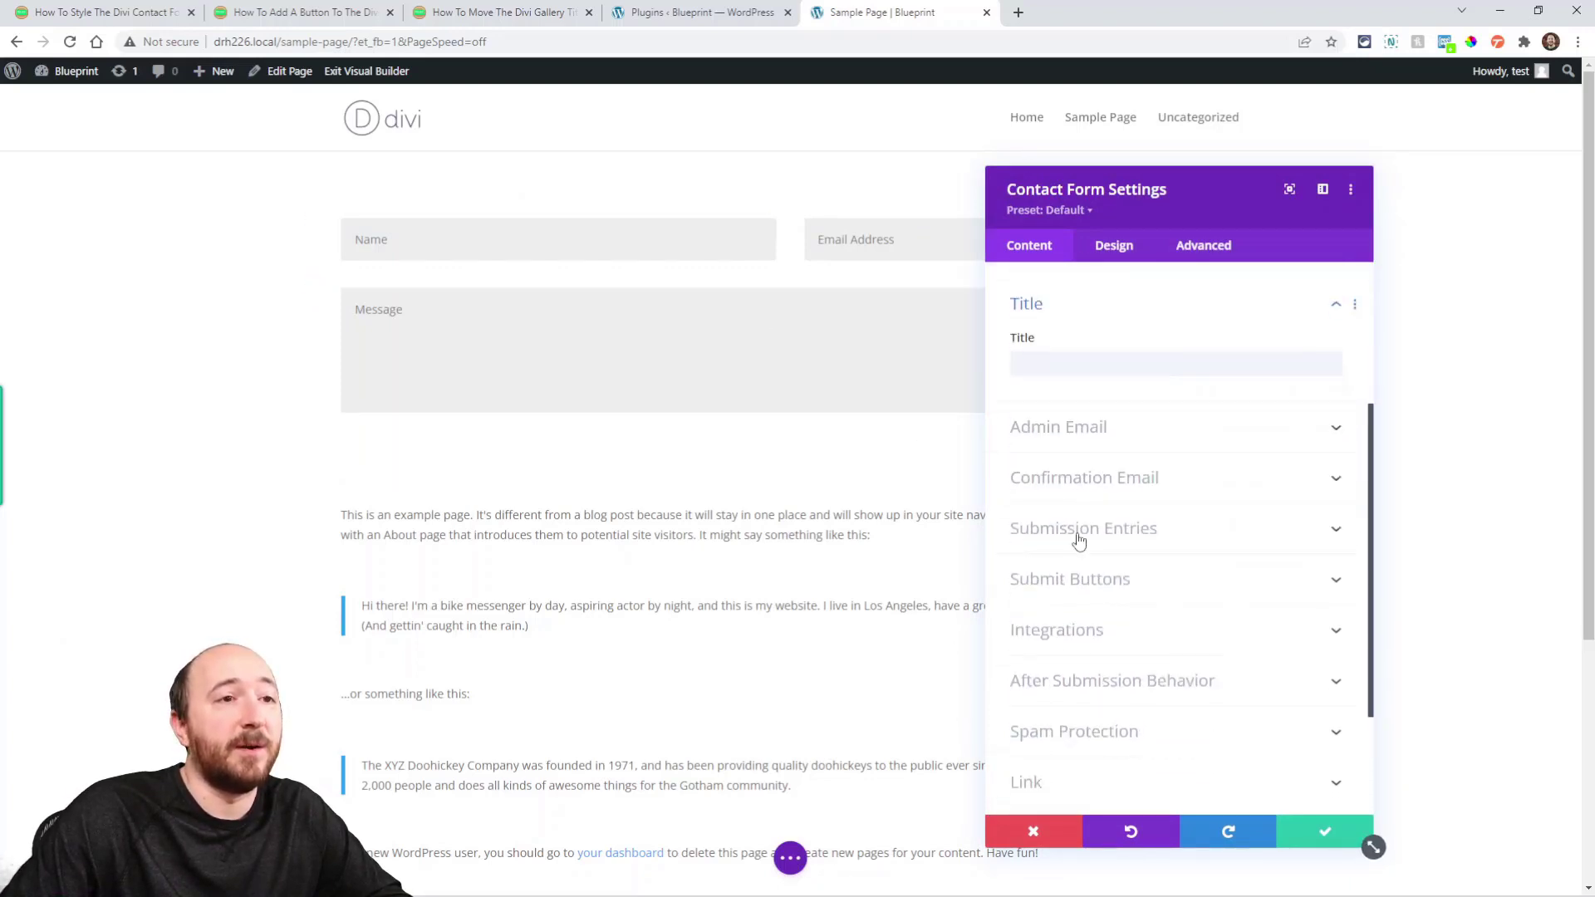
Open the contact form's Success Message Text design options and set the success message background color to red
{"action": "left_click", "coordinate": [1114, 249]}
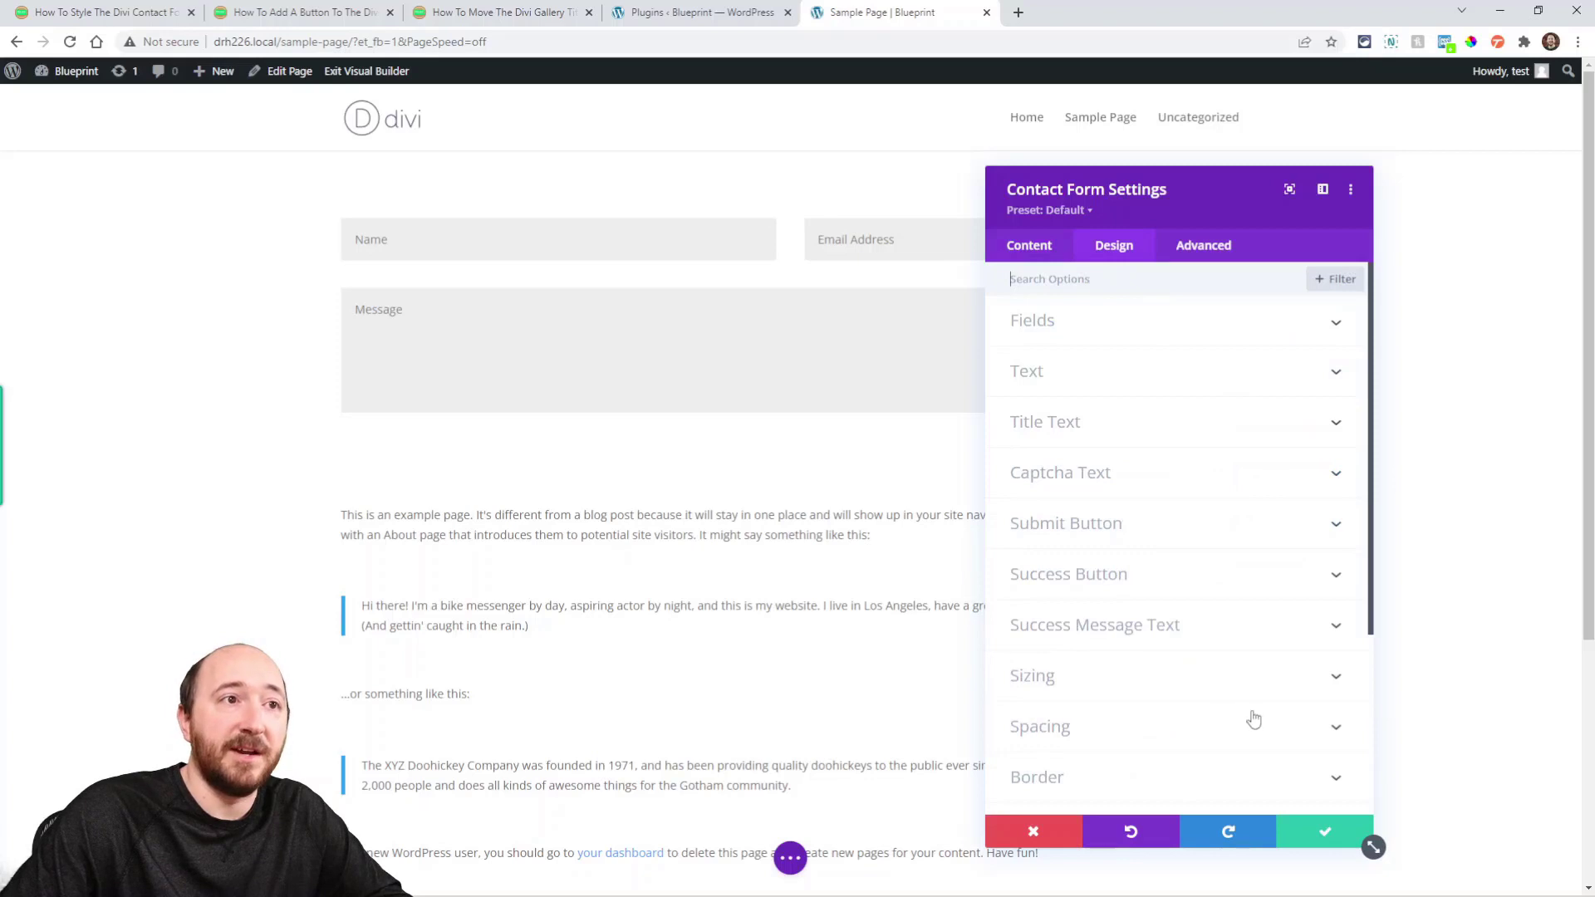
{"action": "left_click", "coordinate": [1085, 633]}
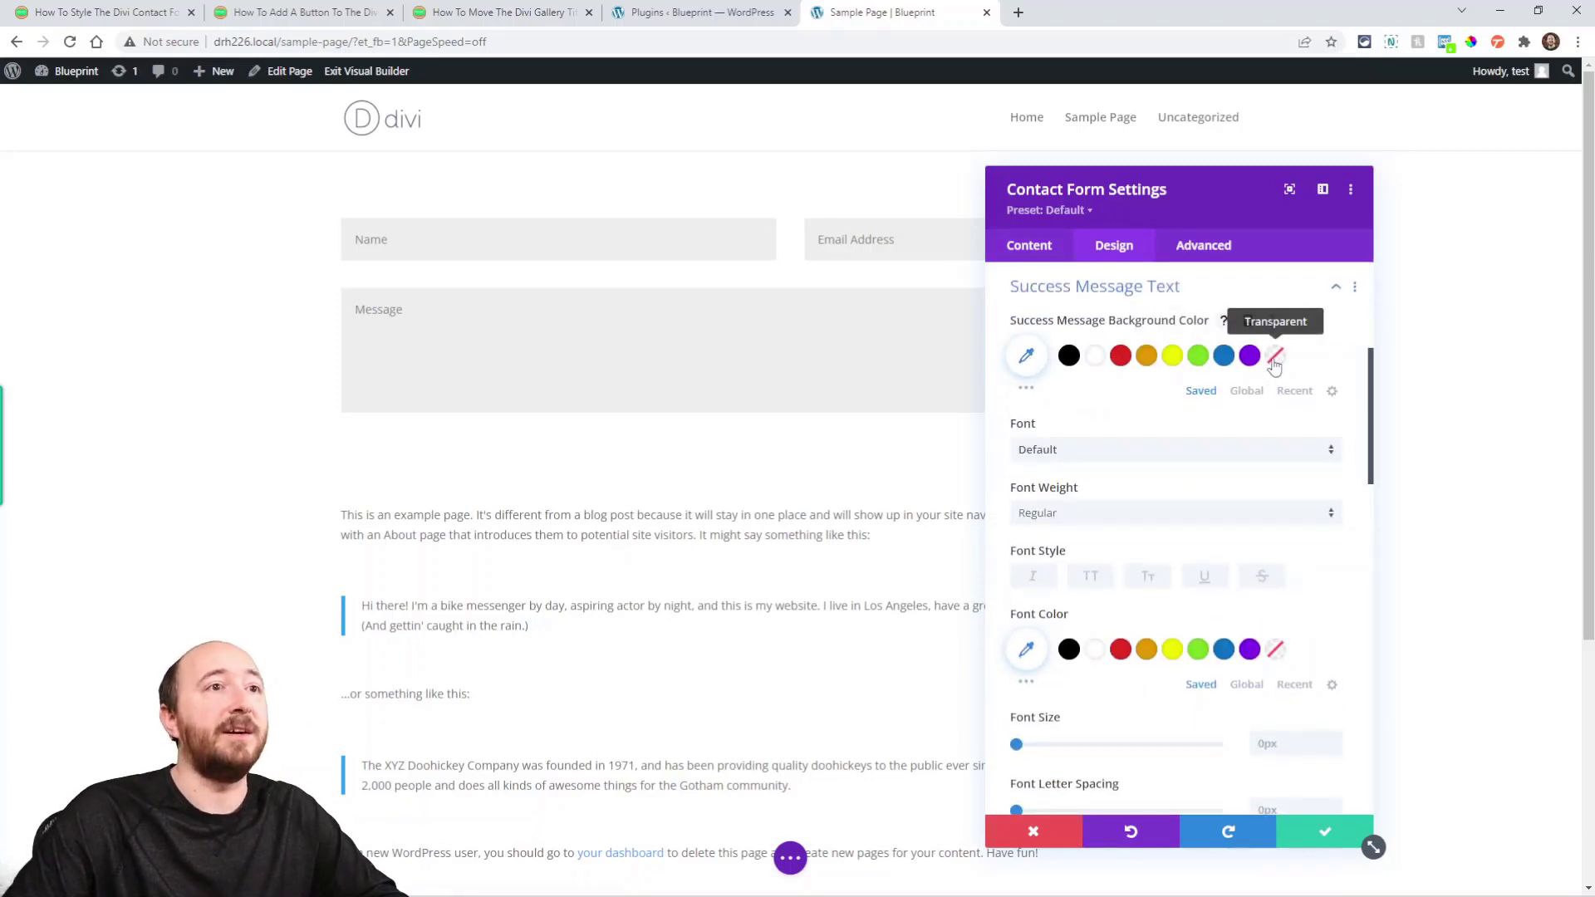
{"action": "left_click", "coordinate": [1122, 364]}
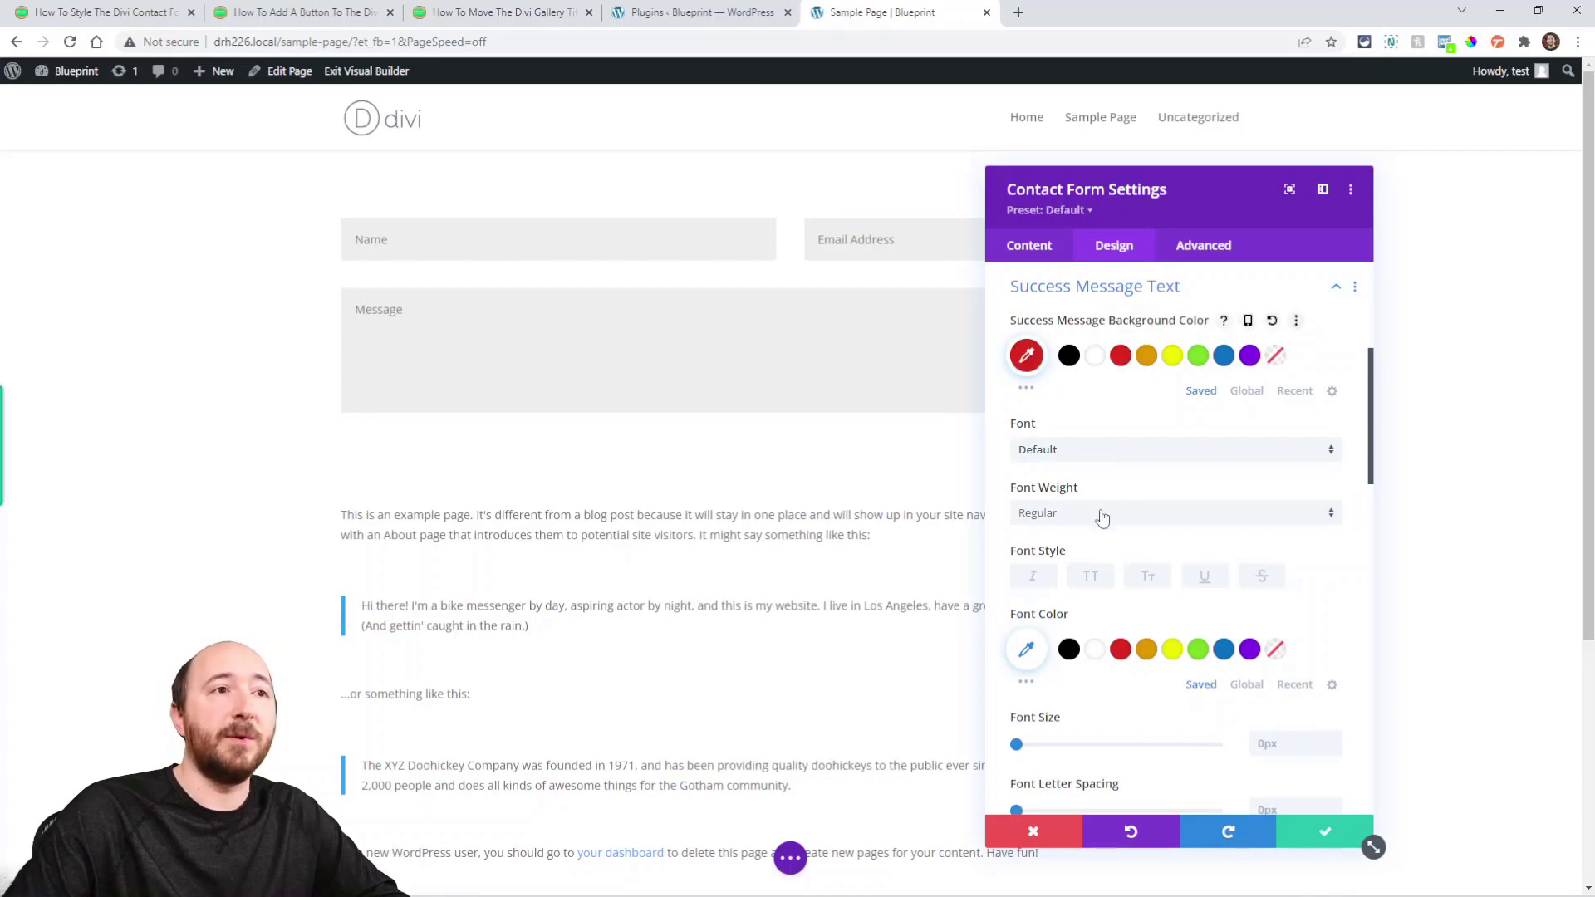
Set the success message's font weight to Bold and its font style to italic
{"action": "left_click", "coordinate": [1034, 449]}
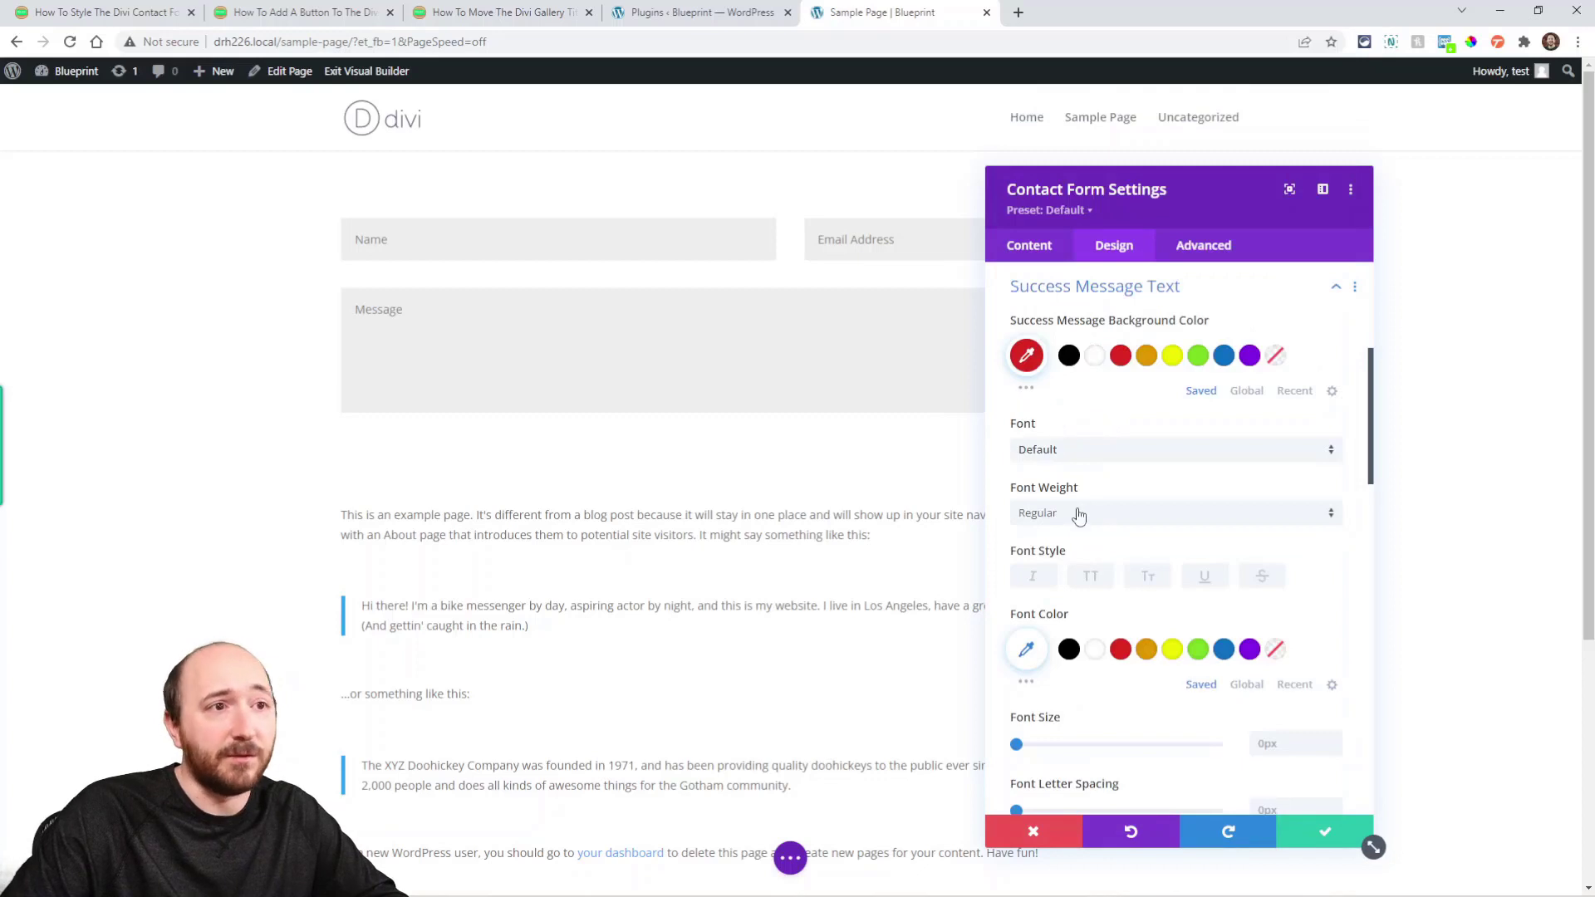
{"action": "left_click", "coordinate": [1078, 516]}
{"action": "left_click", "coordinate": [1049, 590]}
{"action": "left_click", "coordinate": [1036, 596]}
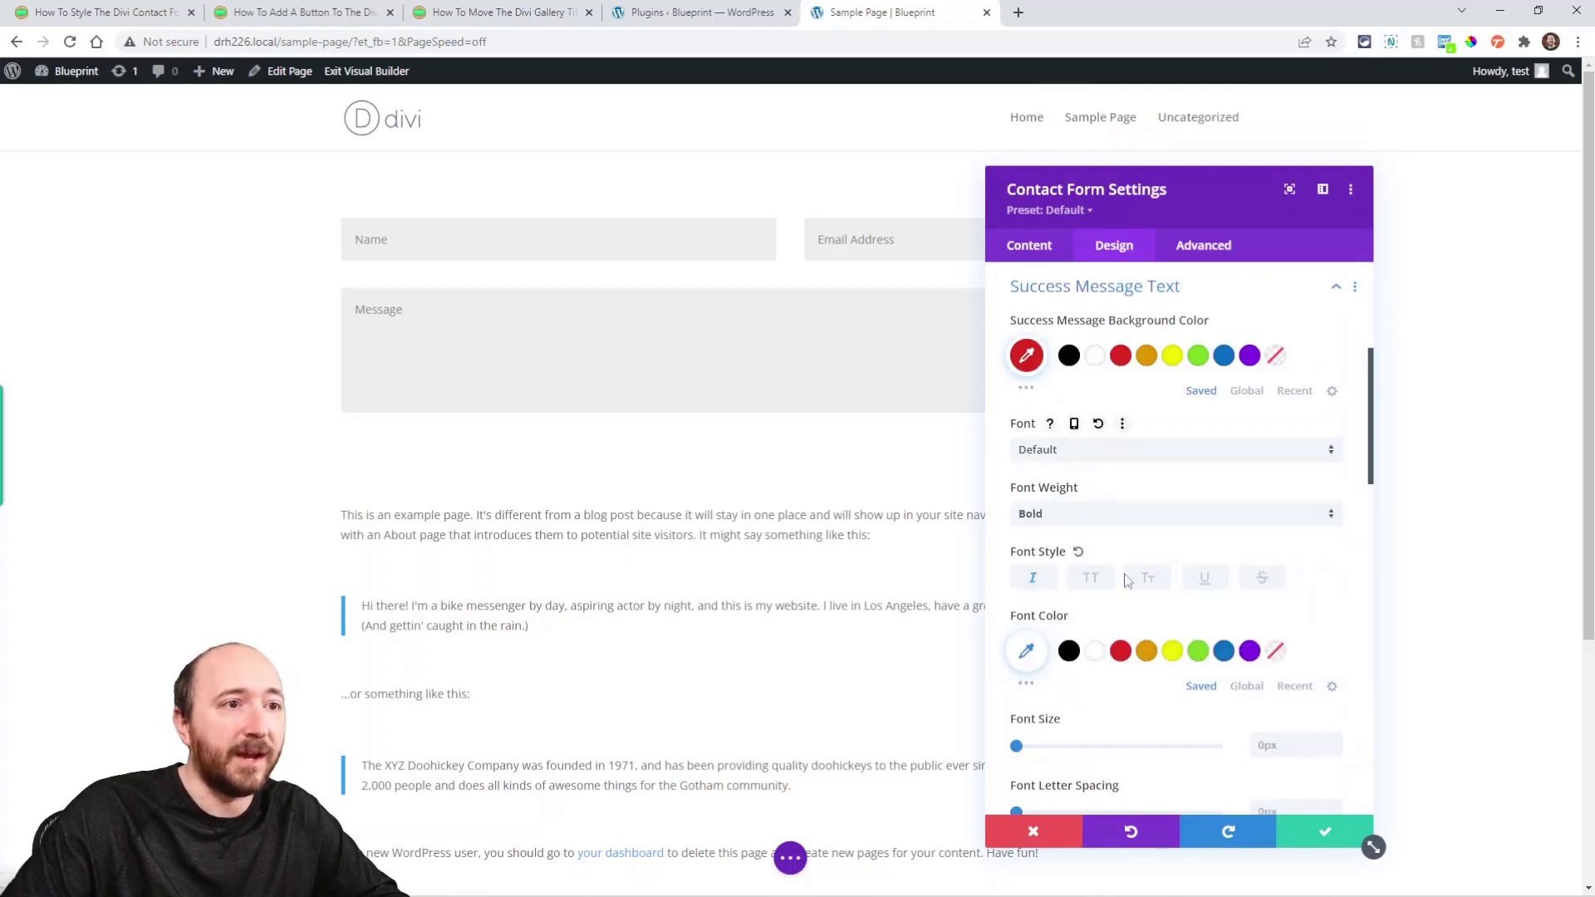
Set the success message's font color to red (#e02b20) and its background color to white
{"action": "scroll", "coordinate": [1134, 582], "scroll_direction": "down", "scroll_amount": 3}
{"action": "scroll", "coordinate": [1130, 581], "scroll_direction": "up", "scroll_amount": 3}
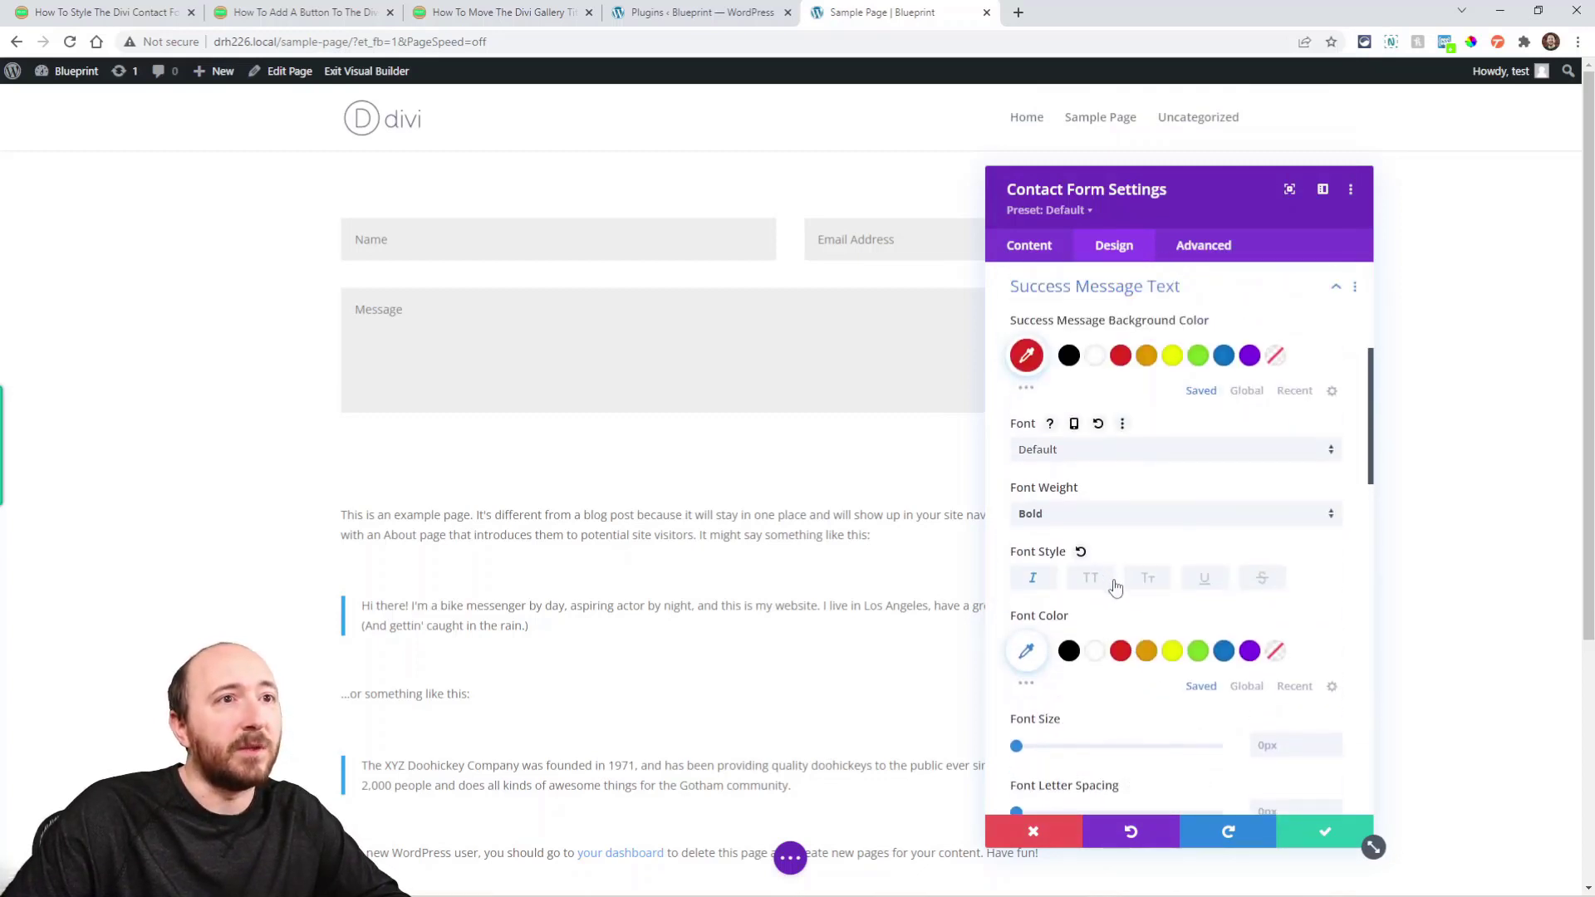
{"action": "scroll", "coordinate": [1179, 465], "scroll_direction": "down", "scroll_amount": 1}
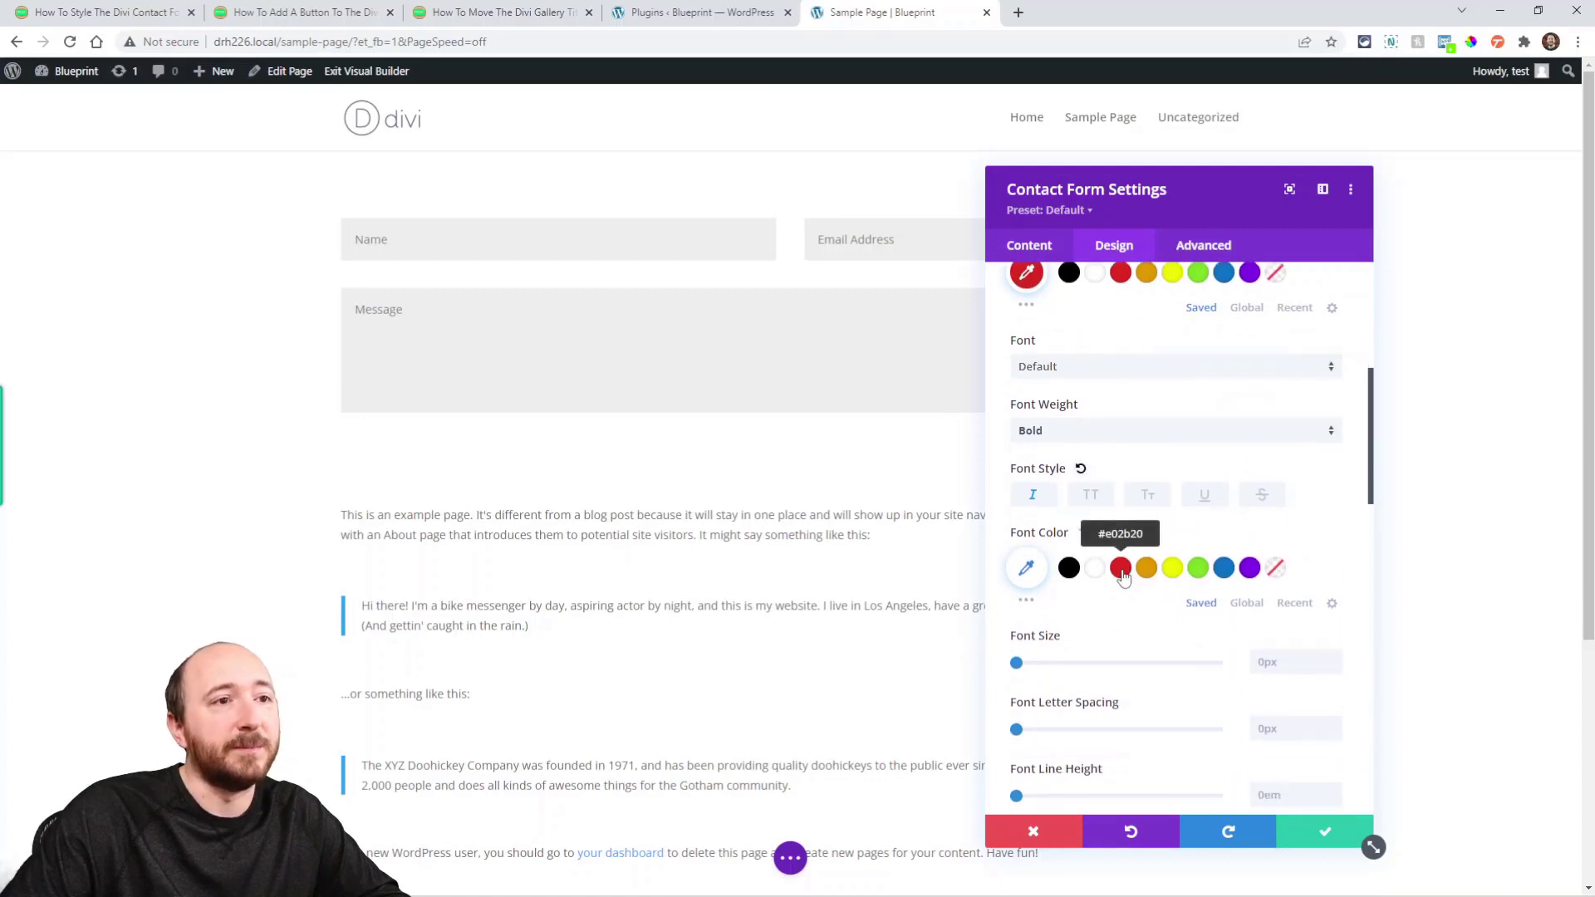
{"action": "left_click", "coordinate": [1121, 563]}
{"action": "scroll", "coordinate": [1097, 498], "scroll_direction": "up", "scroll_amount": 2}
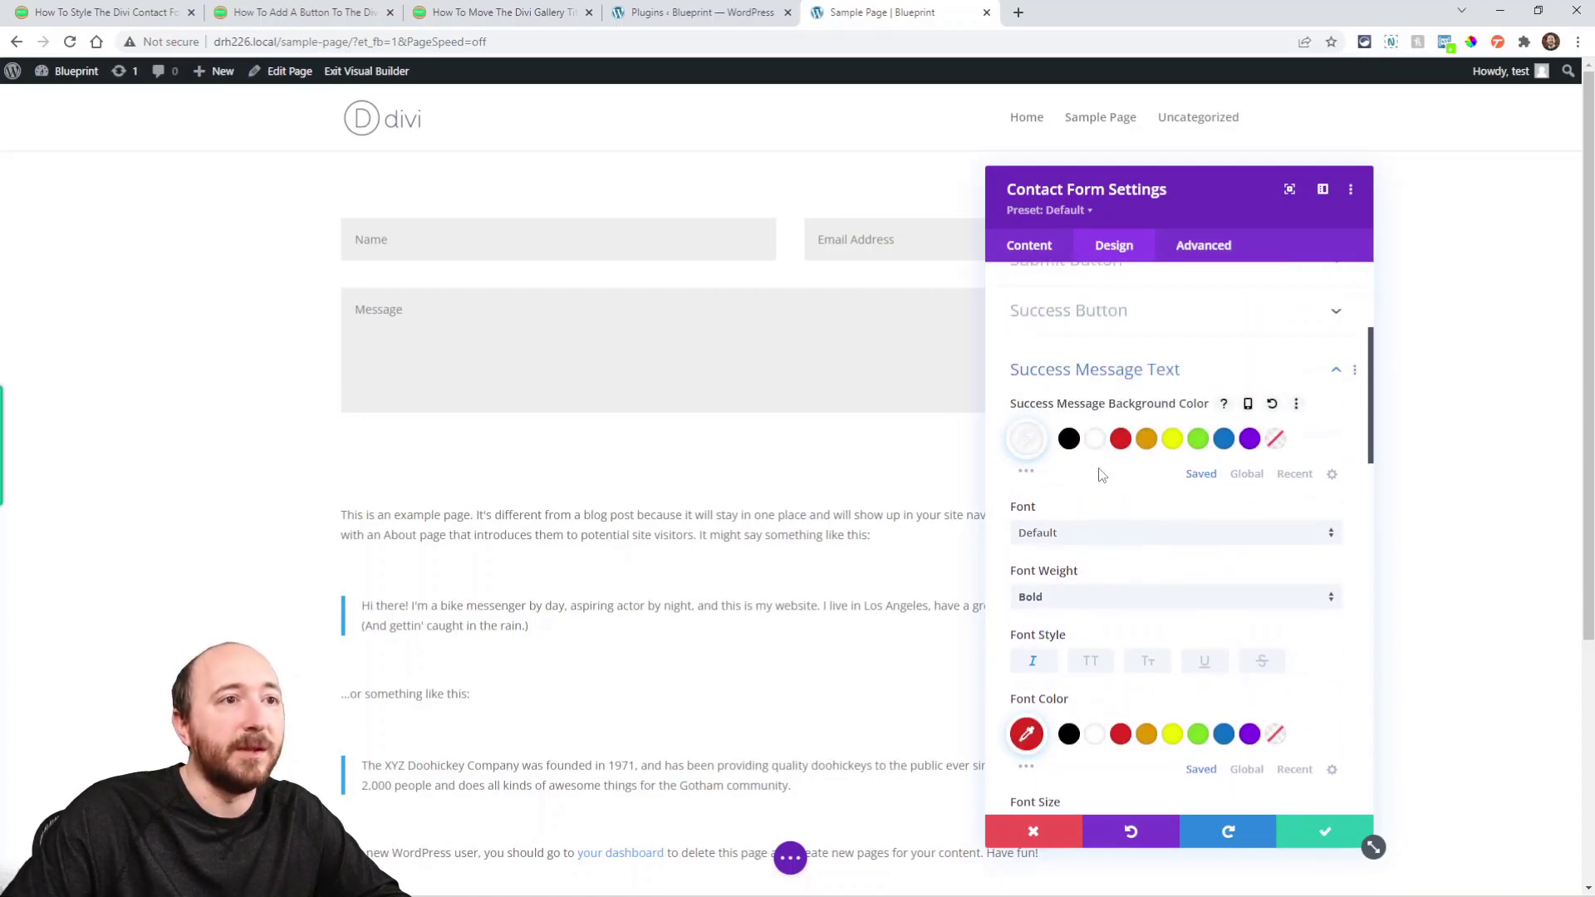
Give the success message a 10px border radius on all corners and a black border 2px wide
{"action": "scroll", "coordinate": [1196, 491], "scroll_direction": "down", "scroll_amount": 5}
{"action": "scroll", "coordinate": [1193, 565], "scroll_direction": "down", "scroll_amount": 5}
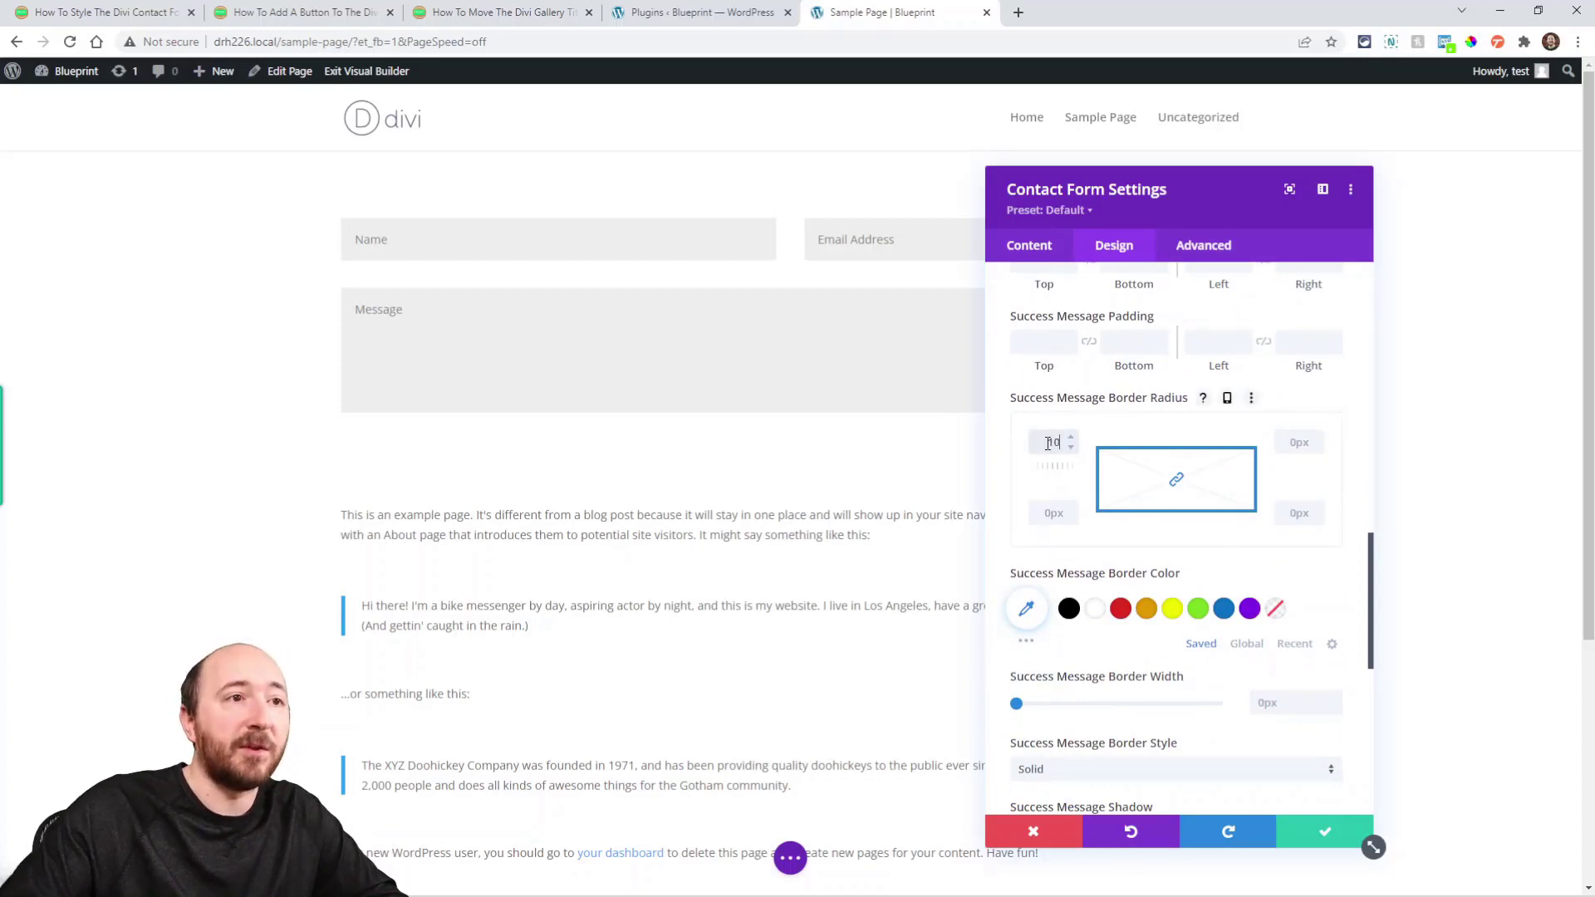
{"action": "scroll", "coordinate": [1165, 557], "scroll_direction": "down", "scroll_amount": 1}
{"action": "left_click", "coordinate": [1336, 612]}
{"action": "left_click", "coordinate": [1336, 612]}
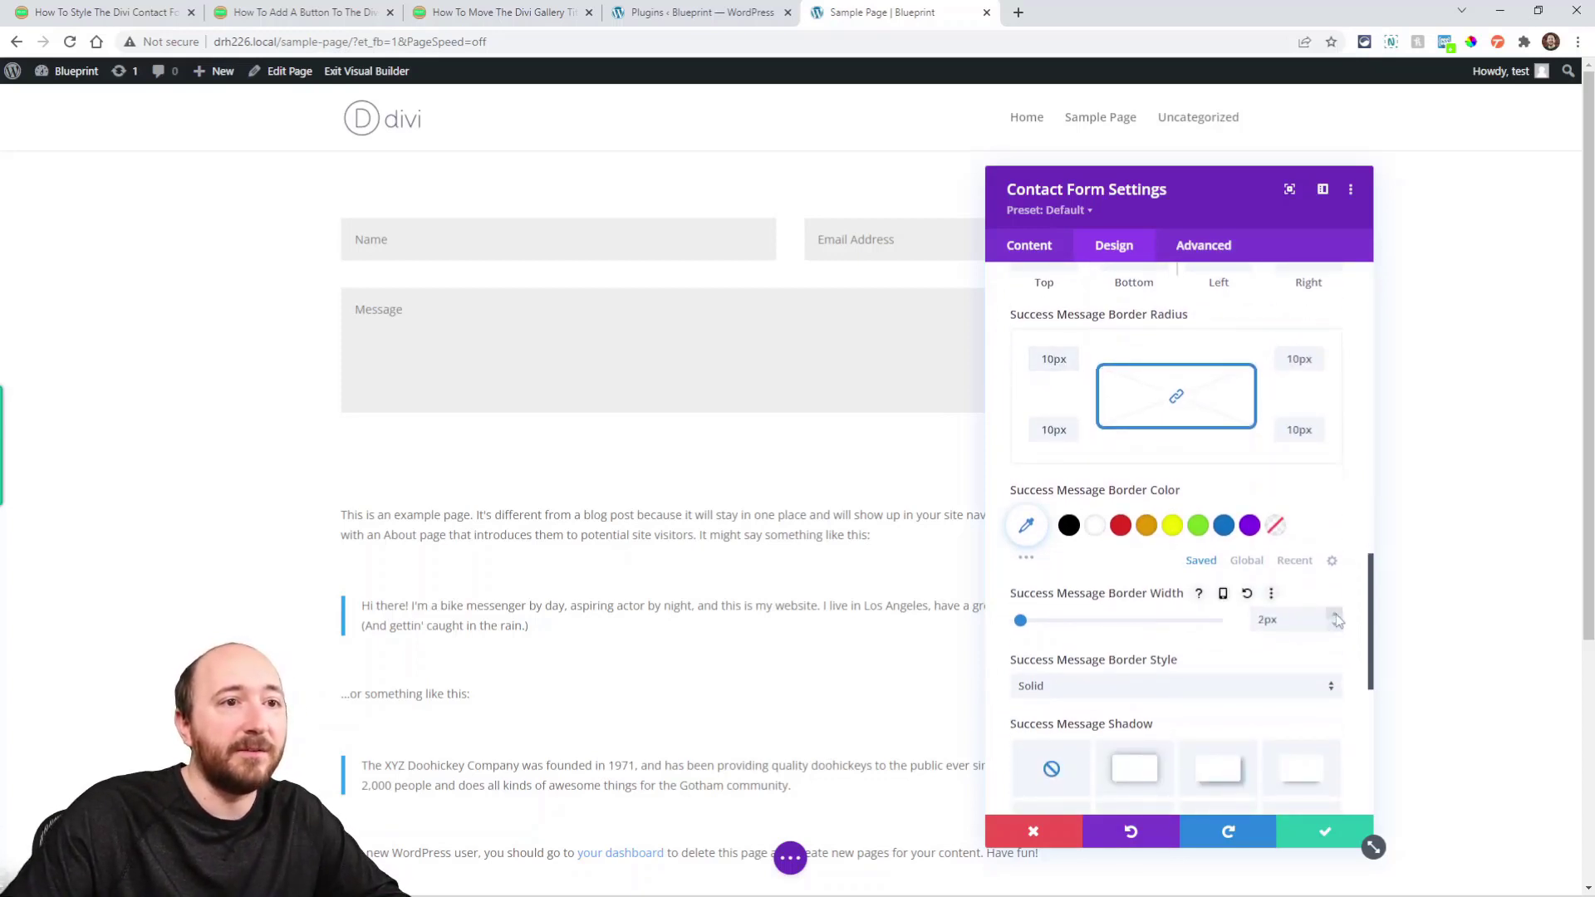
{"action": "left_click", "coordinate": [1070, 527]}
Apply the first box shadow preset after none to the success message and set its top and bottom padding to 50px
{"action": "scroll", "coordinate": [1207, 725], "scroll_direction": "down", "scroll_amount": 1}
{"action": "scroll", "coordinate": [1207, 724], "scroll_direction": "down", "scroll_amount": 2}
{"action": "left_click", "coordinate": [1134, 605]}
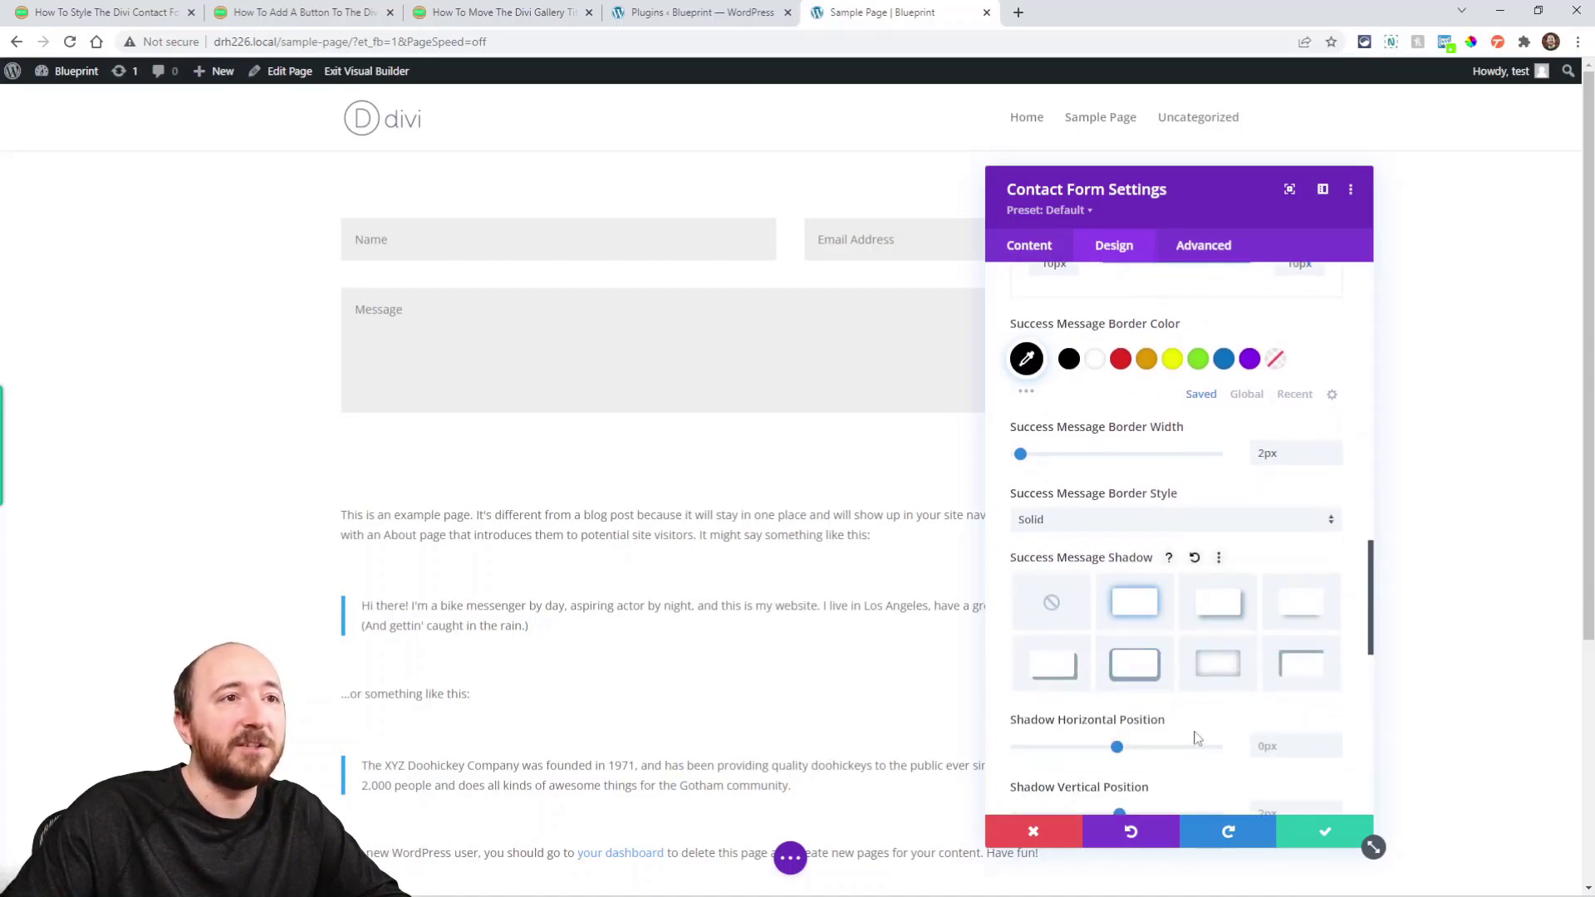
{"action": "scroll", "coordinate": [1175, 656], "scroll_direction": "up", "scroll_amount": 5}
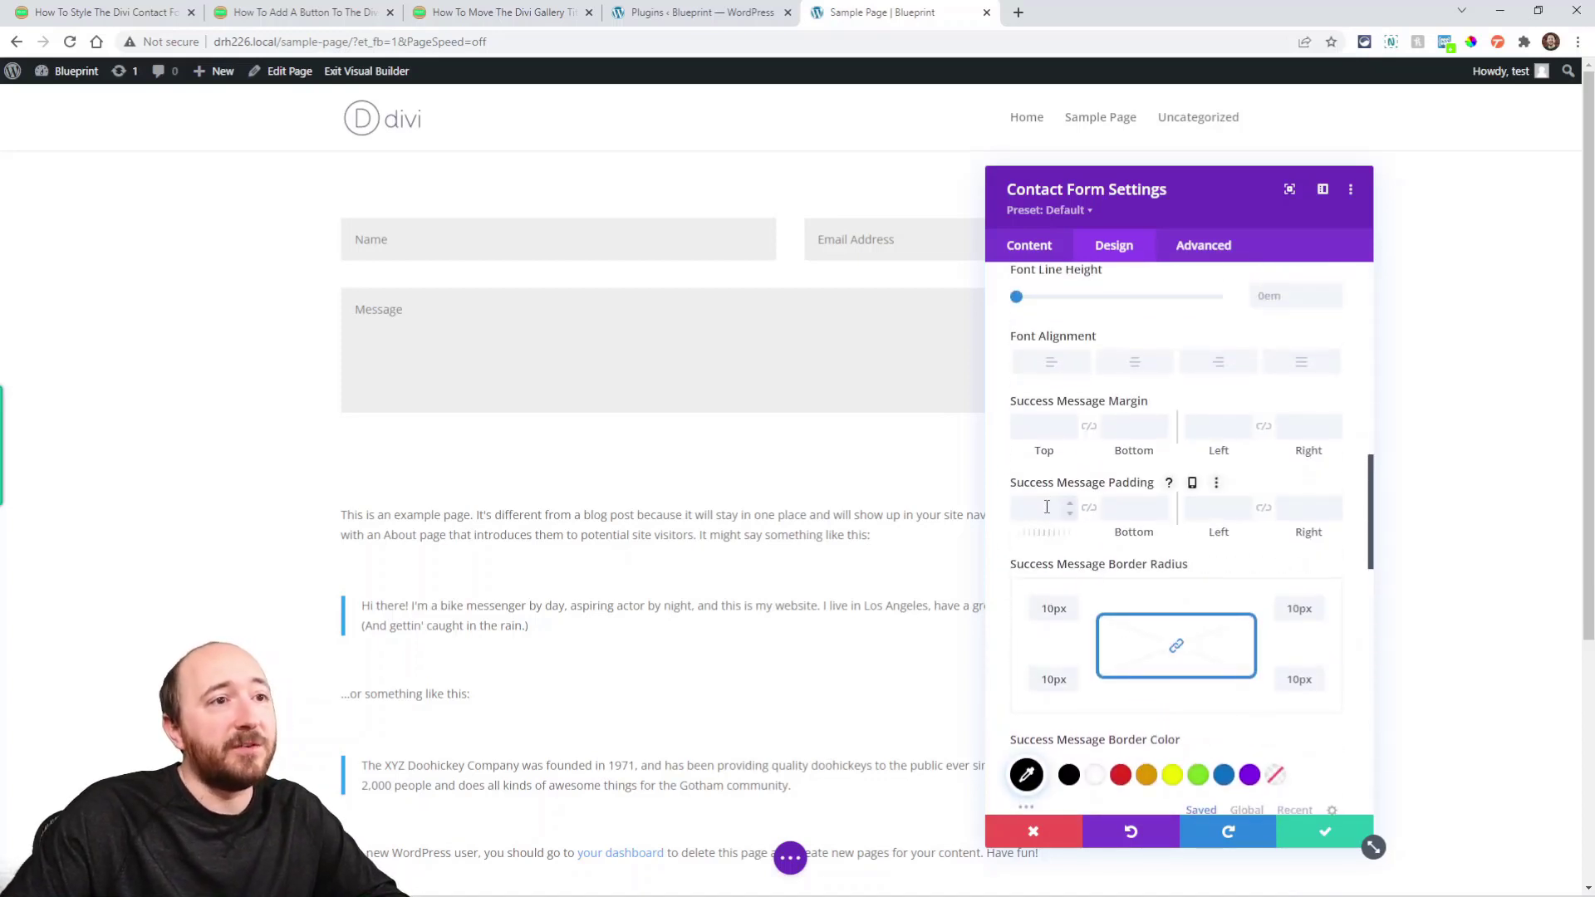
{"action": "type", "text": "px"}
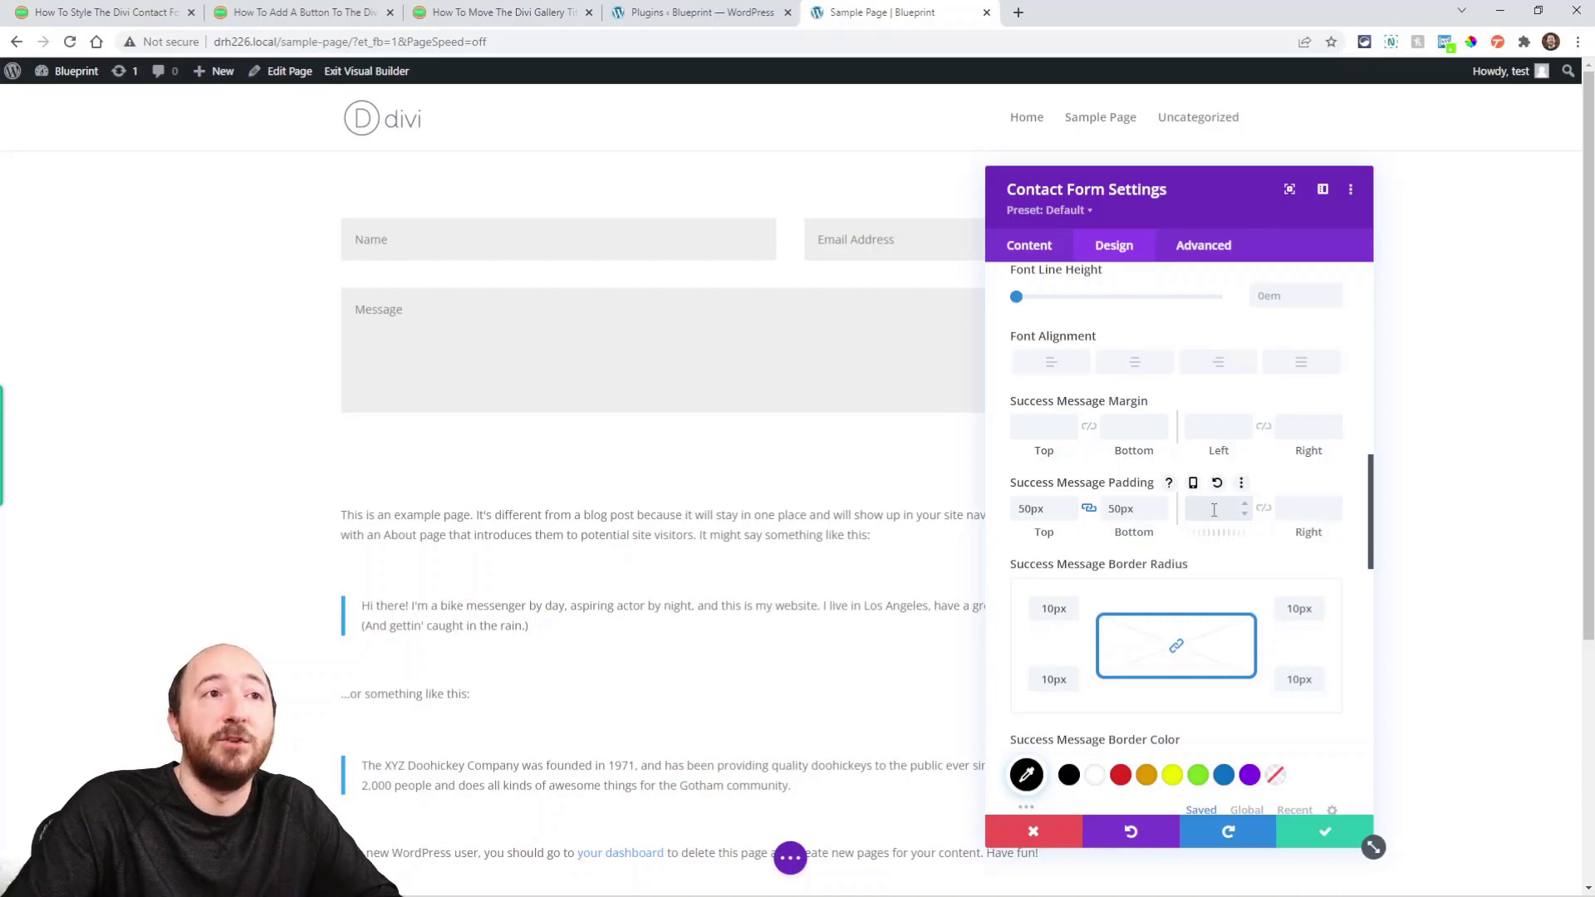
Switch to the tutorial article on styling the Divi contact form success message to view its Divi Contact Form Helper section
{"action": "scroll", "coordinate": [1213, 510], "scroll_direction": "down", "scroll_amount": 4}
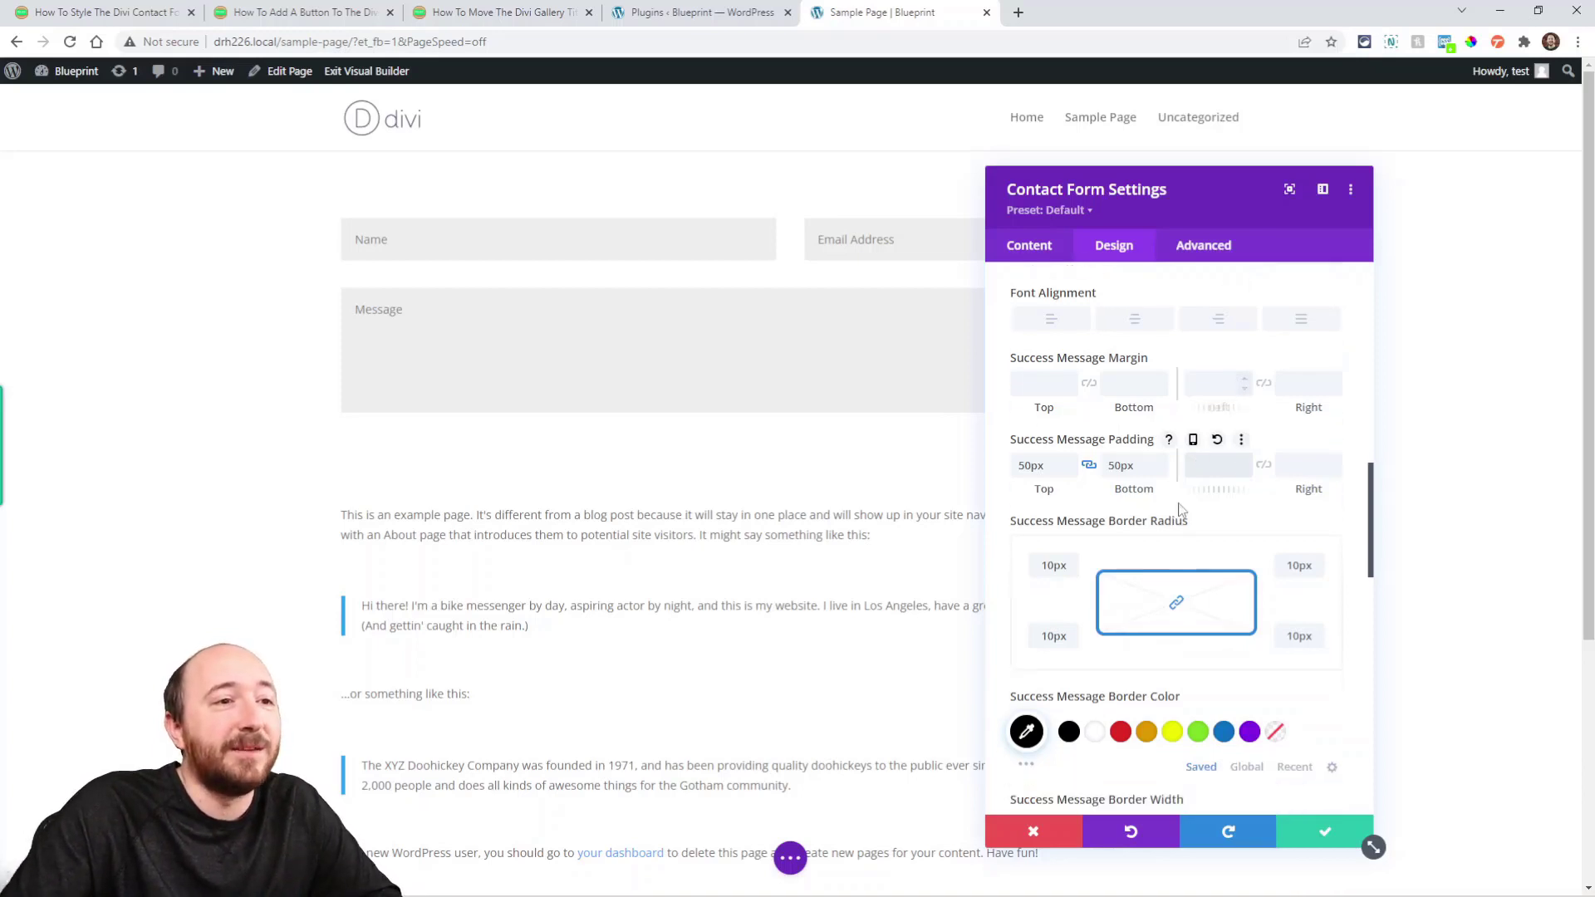
{"action": "scroll", "coordinate": [1214, 510], "scroll_direction": "up", "scroll_amount": 10}
{"action": "left_click", "coordinate": [91, 12]}
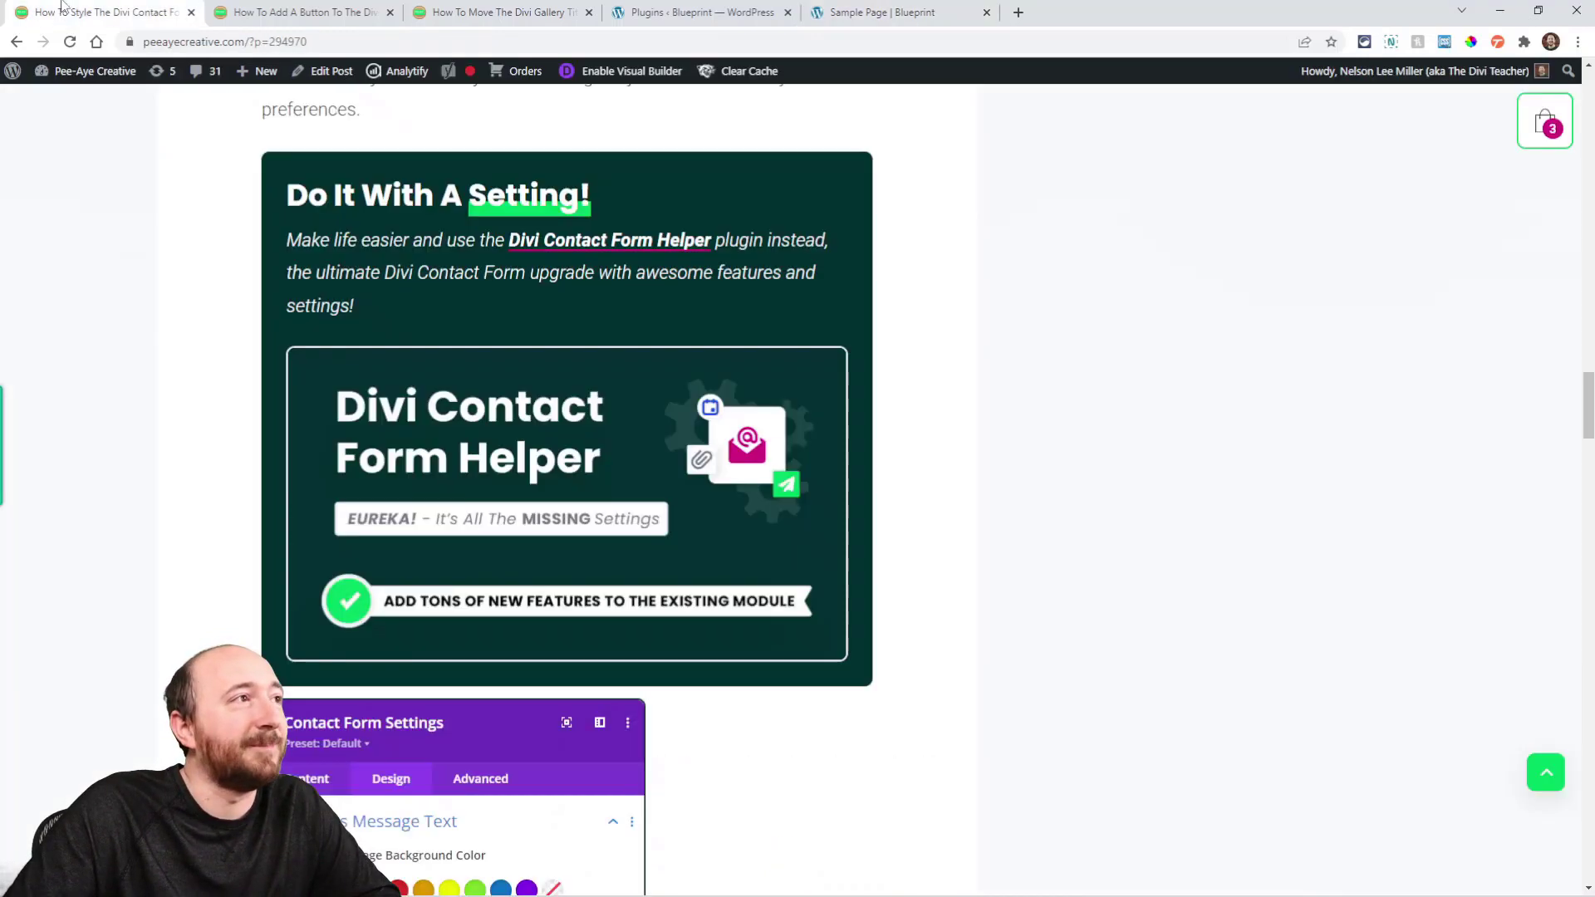